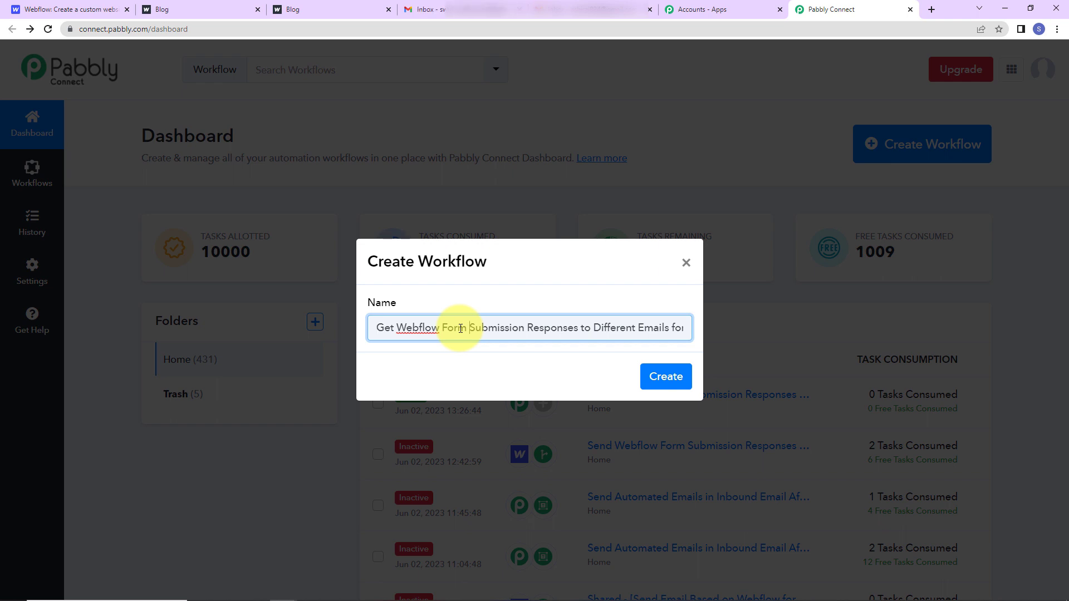
Name the new workflow 'Different Forms' and create it.
text(Different Forms)
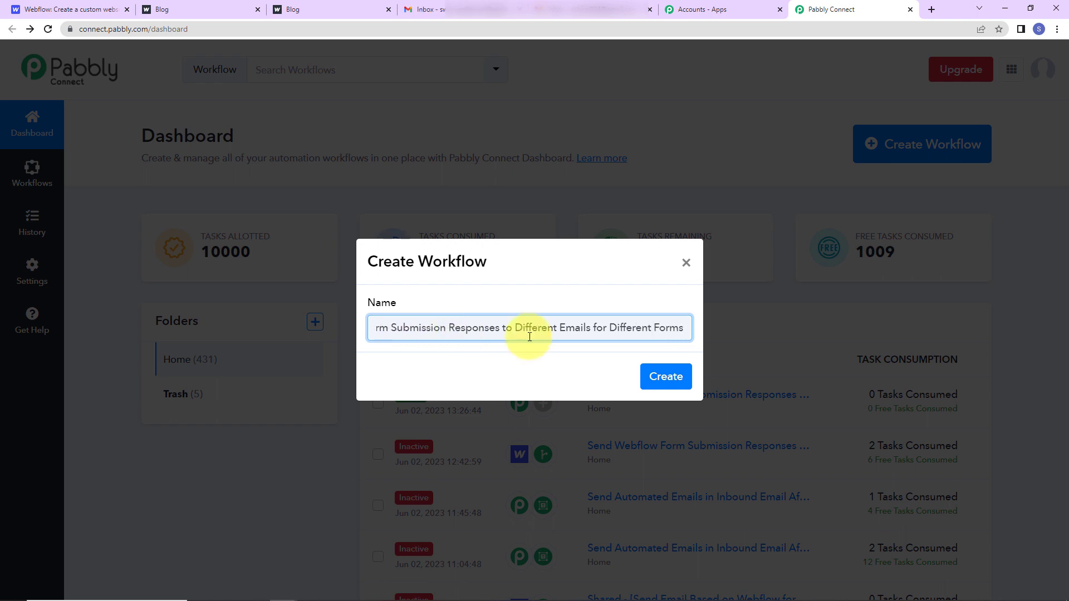
click(675, 380)
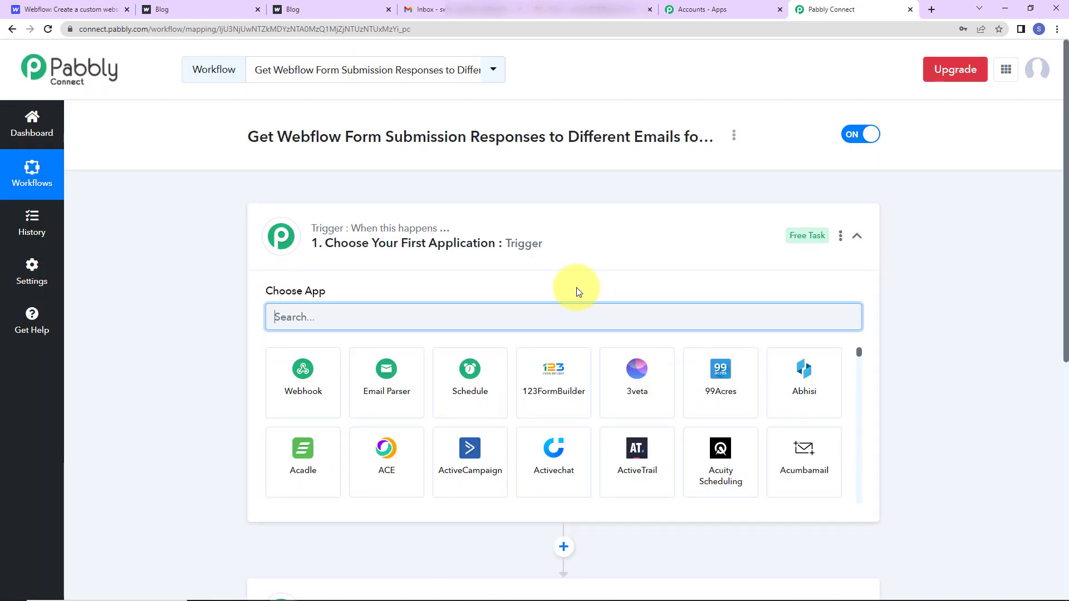
scroll(499, 334, down, 2)
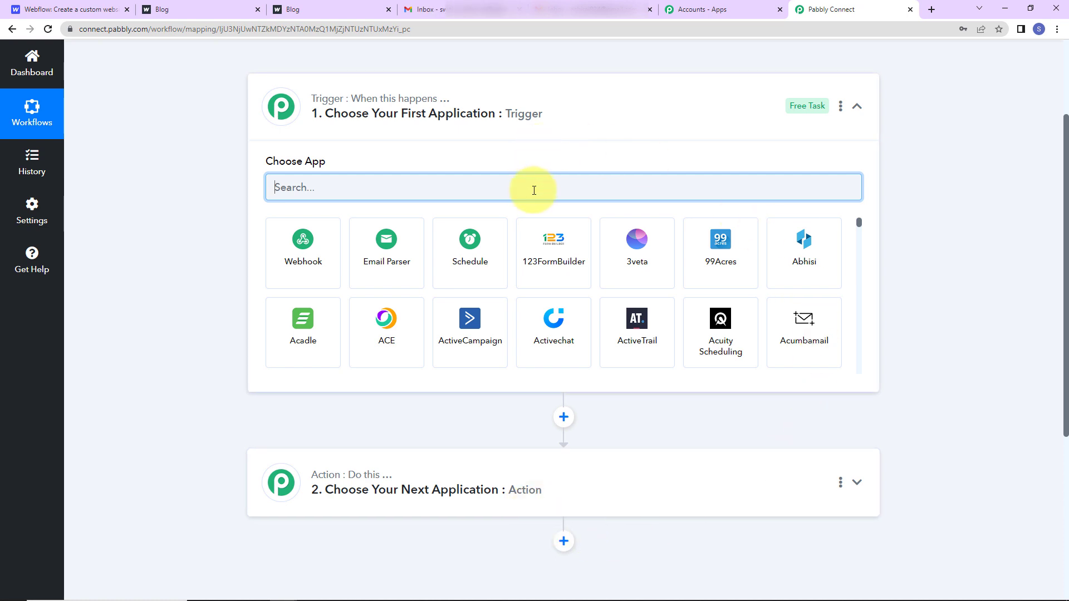
Set the trigger to Webflow New Form Submission and copy its webhook URL.
text(web)
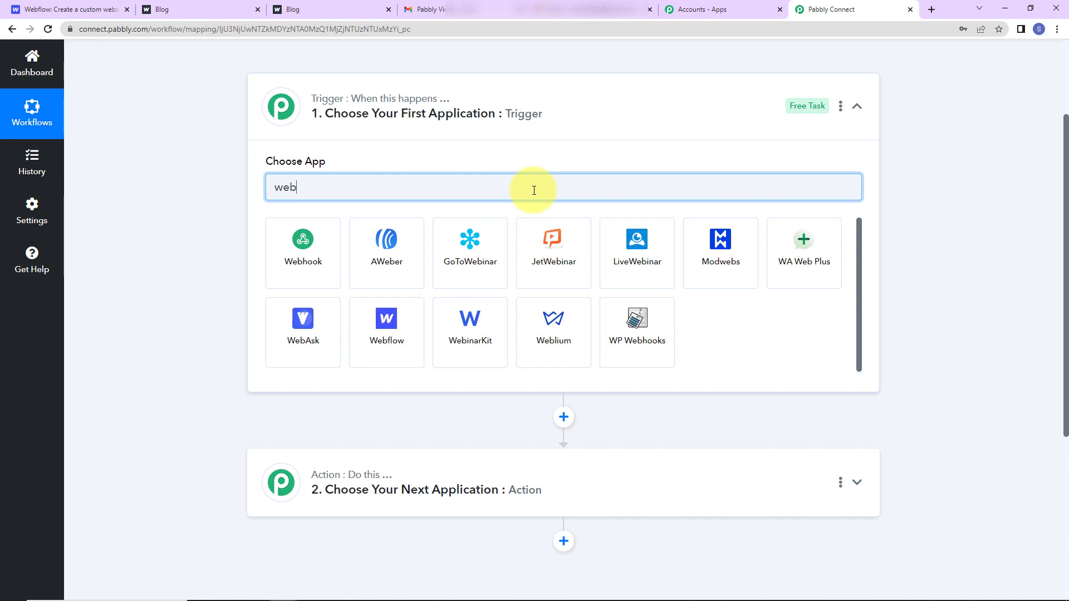
click(406, 318)
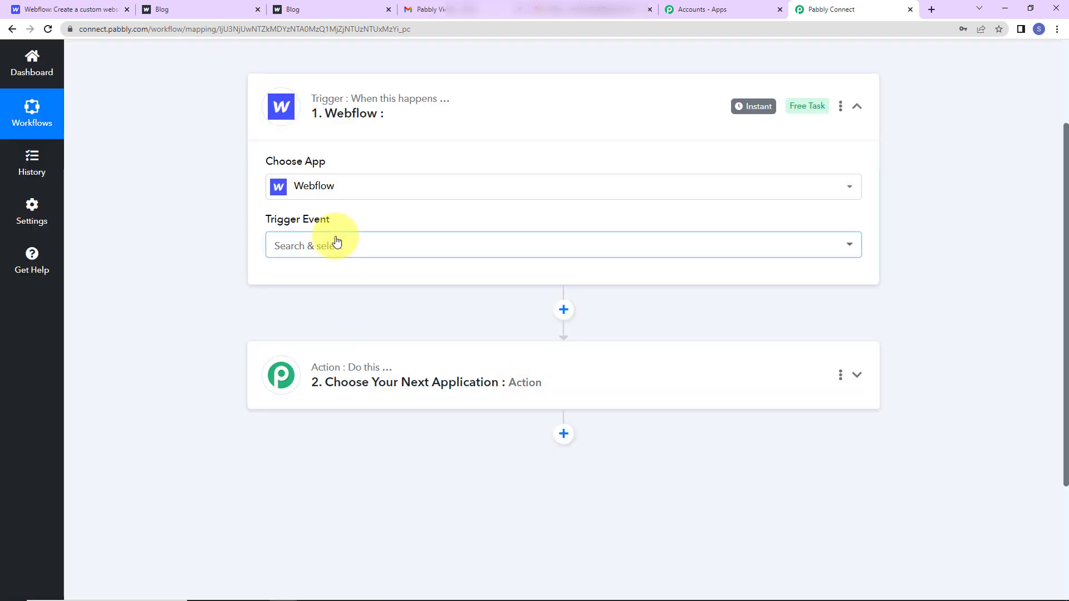
click(337, 243)
click(348, 312)
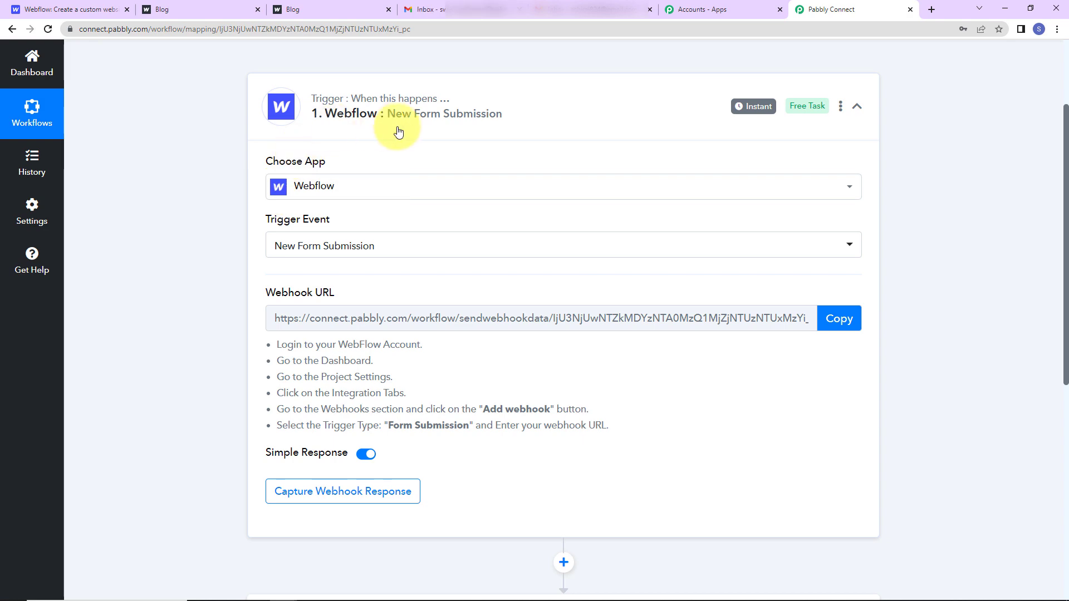
click(827, 324)
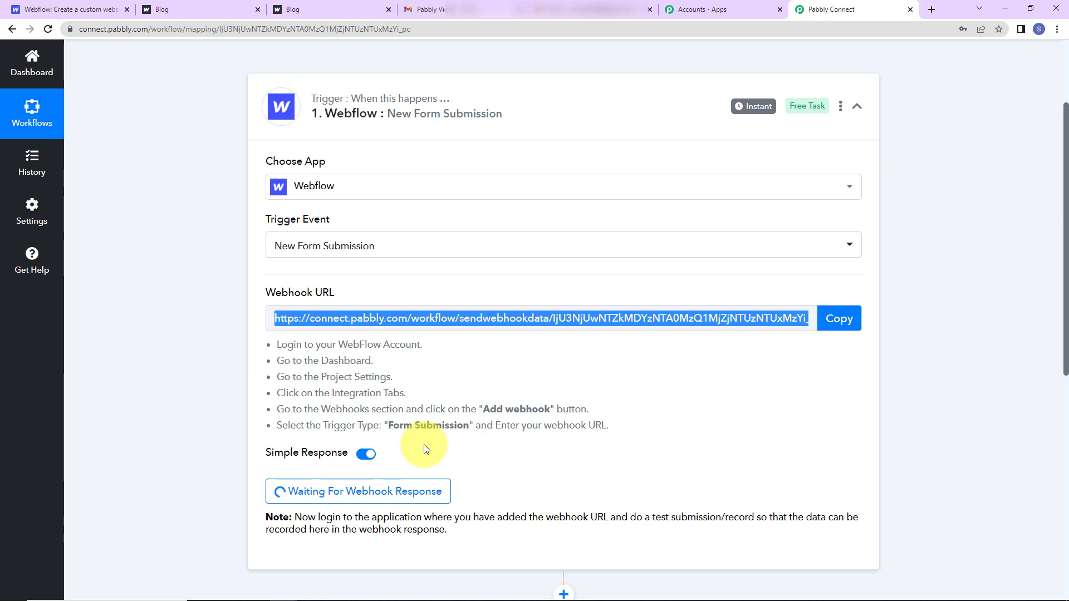
In Webflow, open the Supercool site's Integrations settings.
click(73, 12)
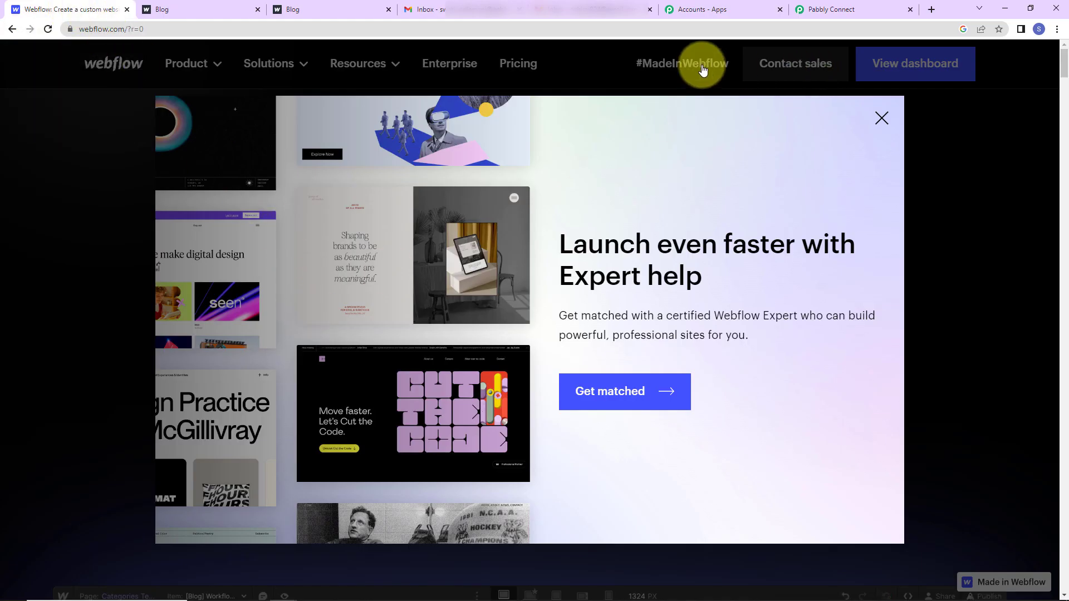
click(882, 118)
click(924, 78)
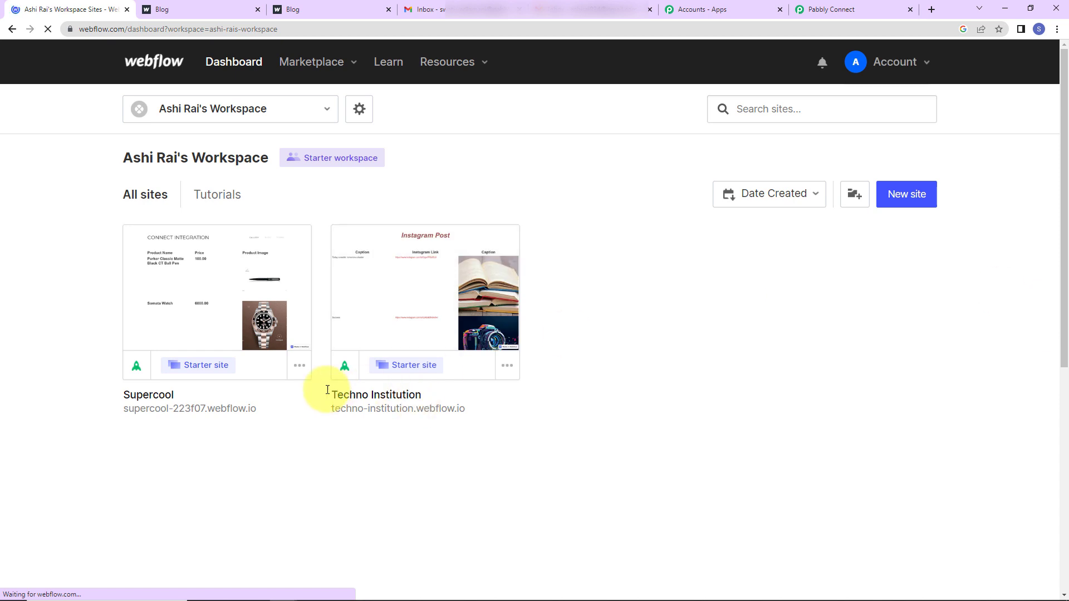
click(299, 371)
click(231, 369)
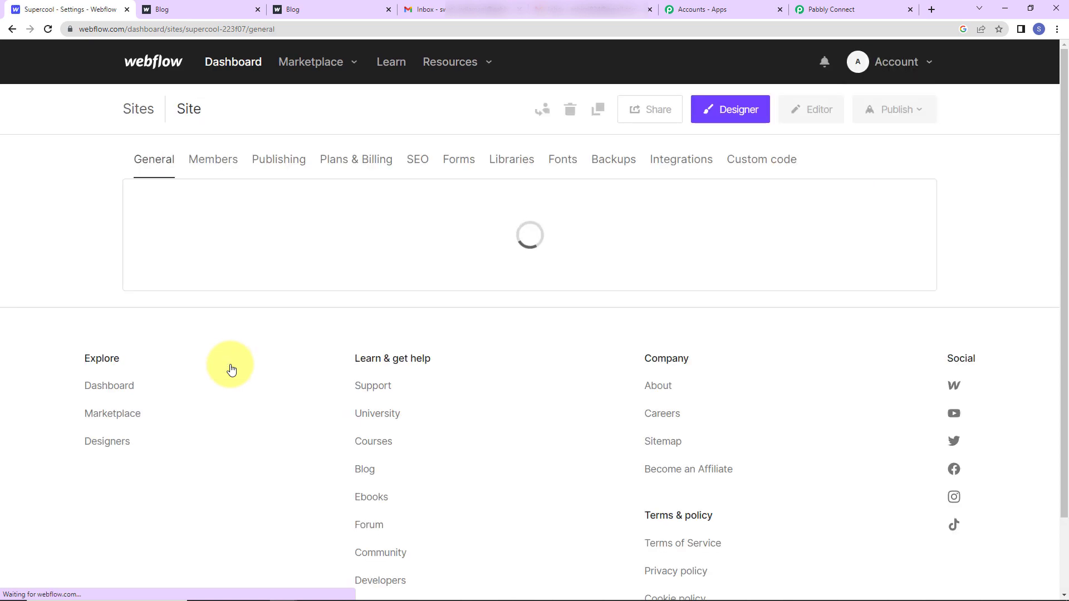
click(681, 161)
scroll(415, 282, down, 15)
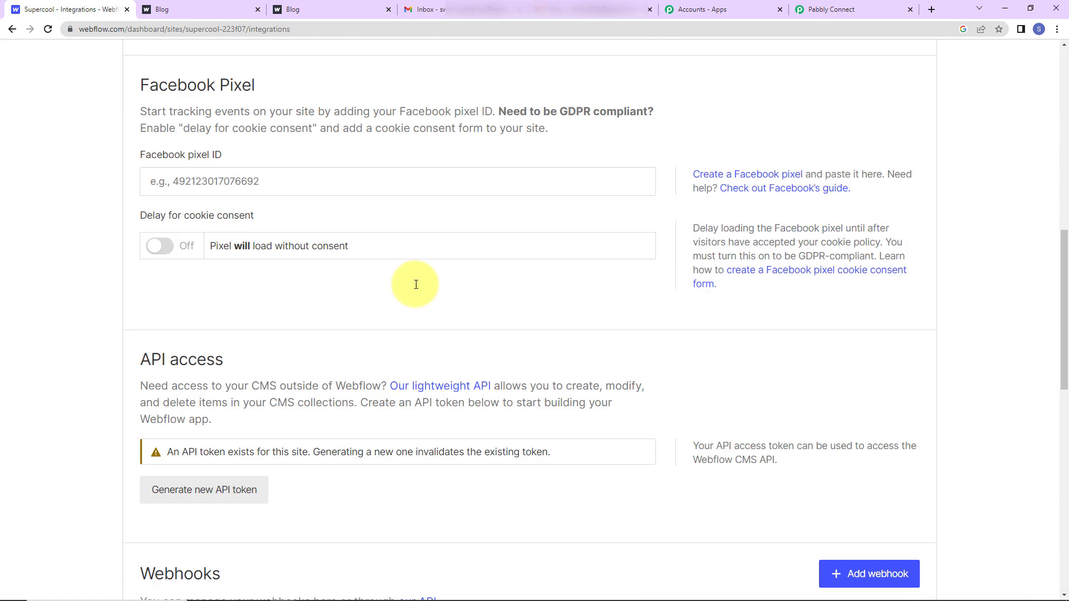
scroll(358, 284, up, 2)
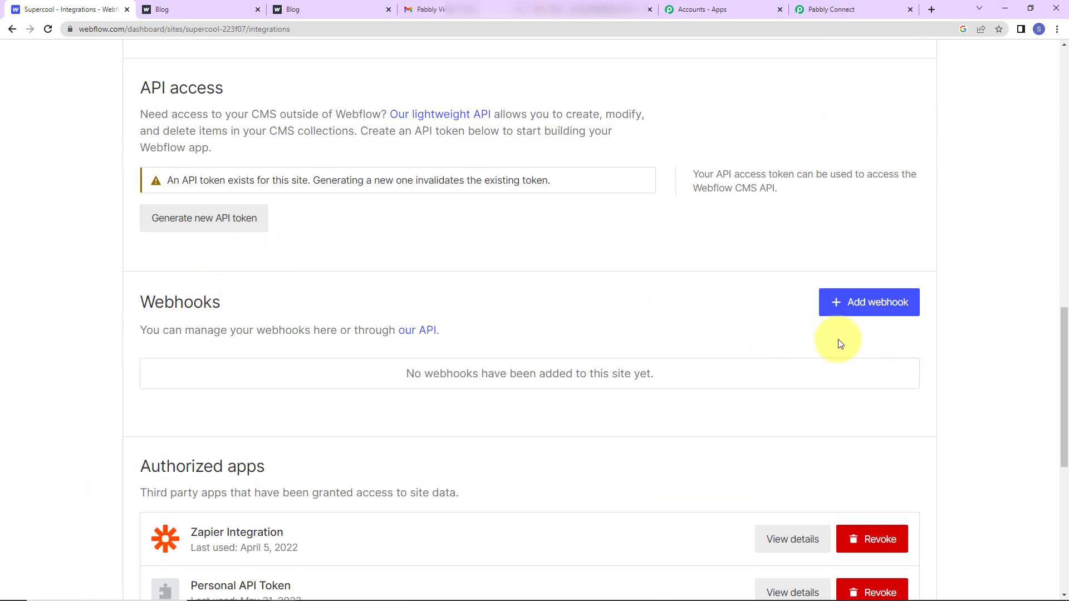
Add a Form submission webhook pointing to the pasted Pabbly Connect URL.
click(852, 306)
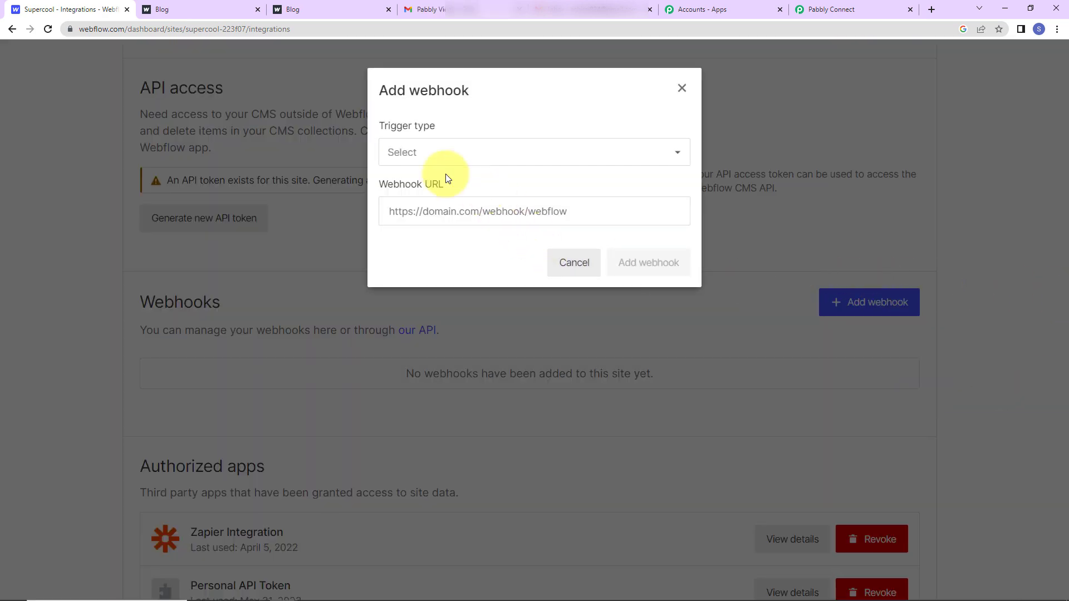
click(424, 156)
click(419, 183)
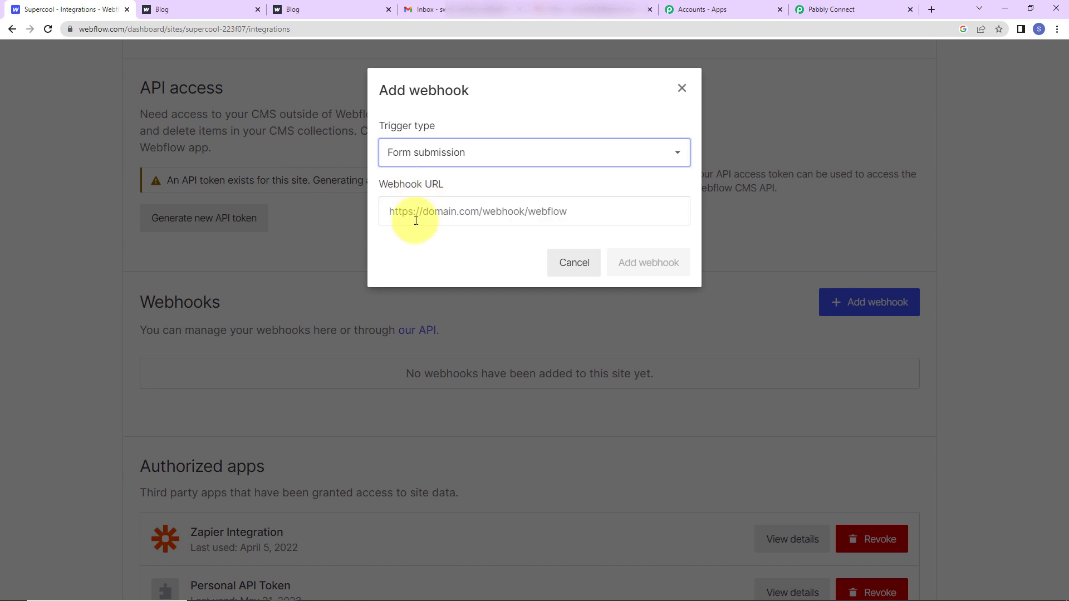
click(425, 210)
key(ctrl+v)
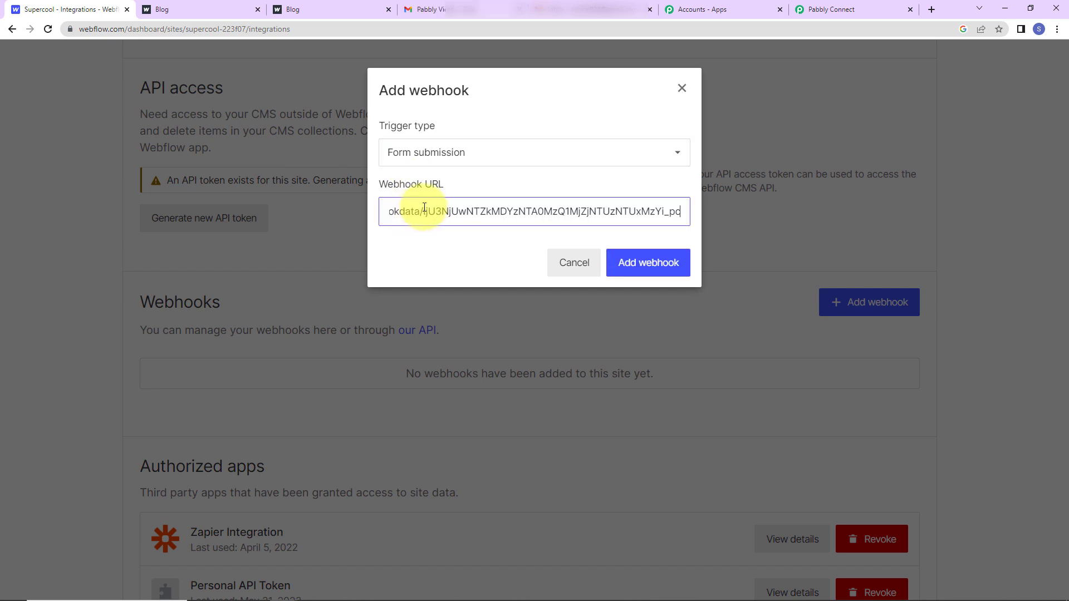
click(655, 265)
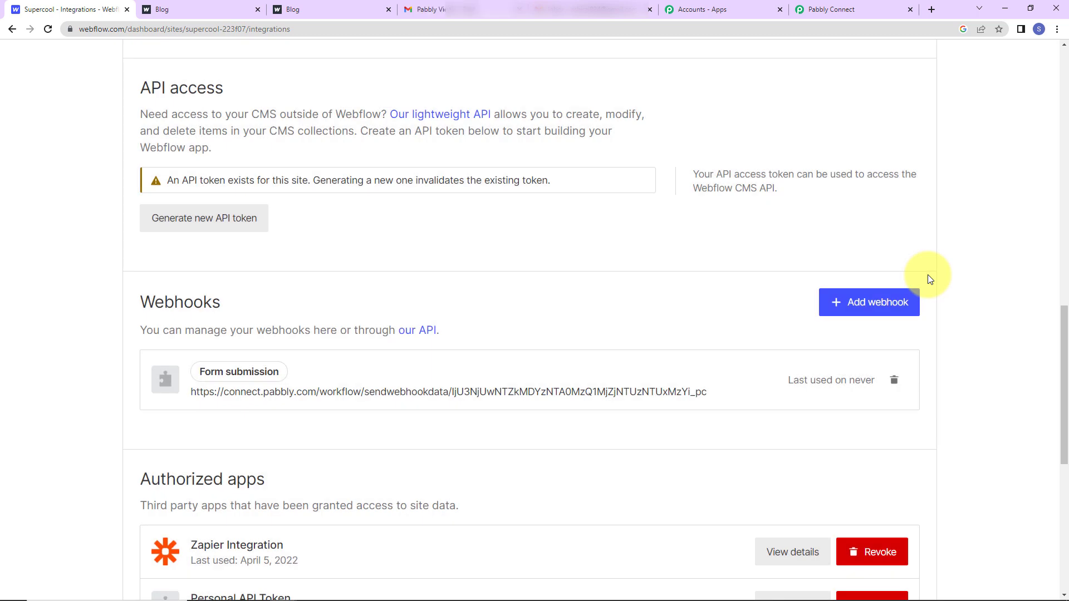
click(863, 10)
Confirm the trigger awaits a webhook response and bring up the live Integration Request Form.
scroll(669, 402, down, 2)
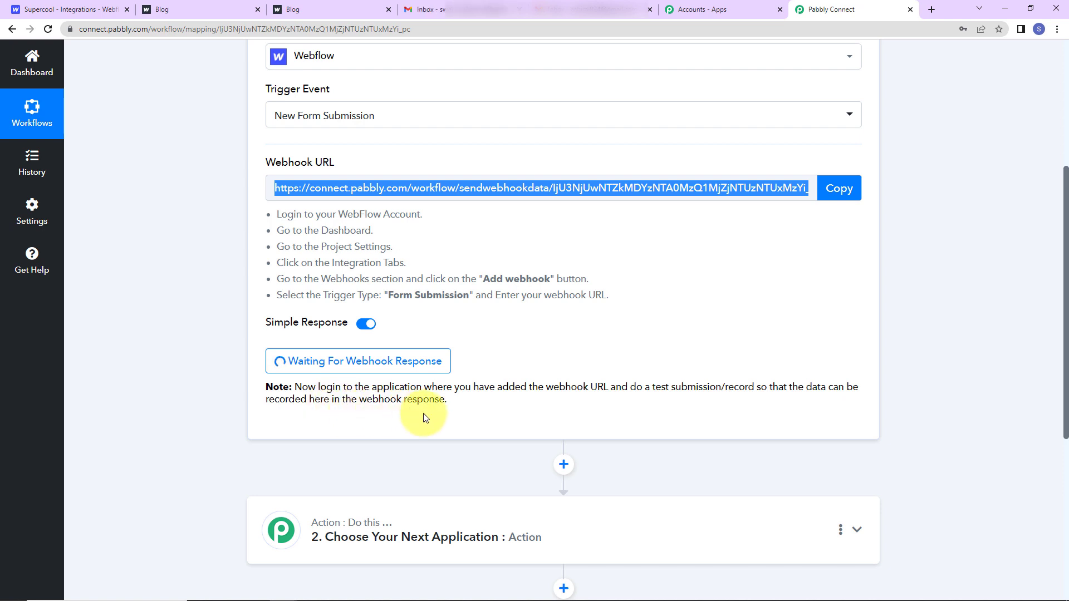
click(180, 10)
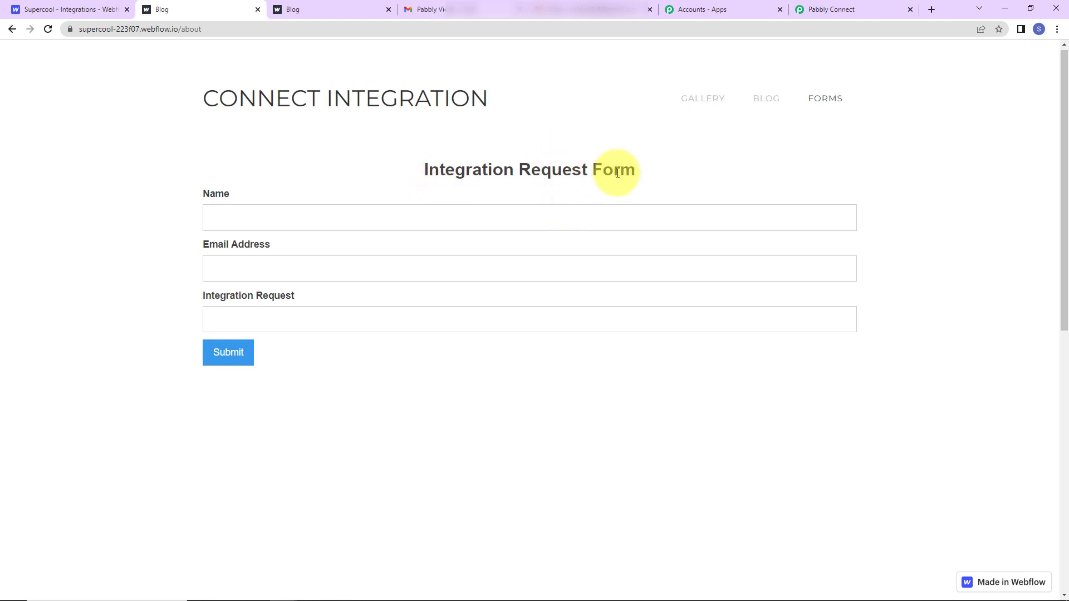
Fill the live form's Name and Email Address fields with a test user's details.
click(321, 15)
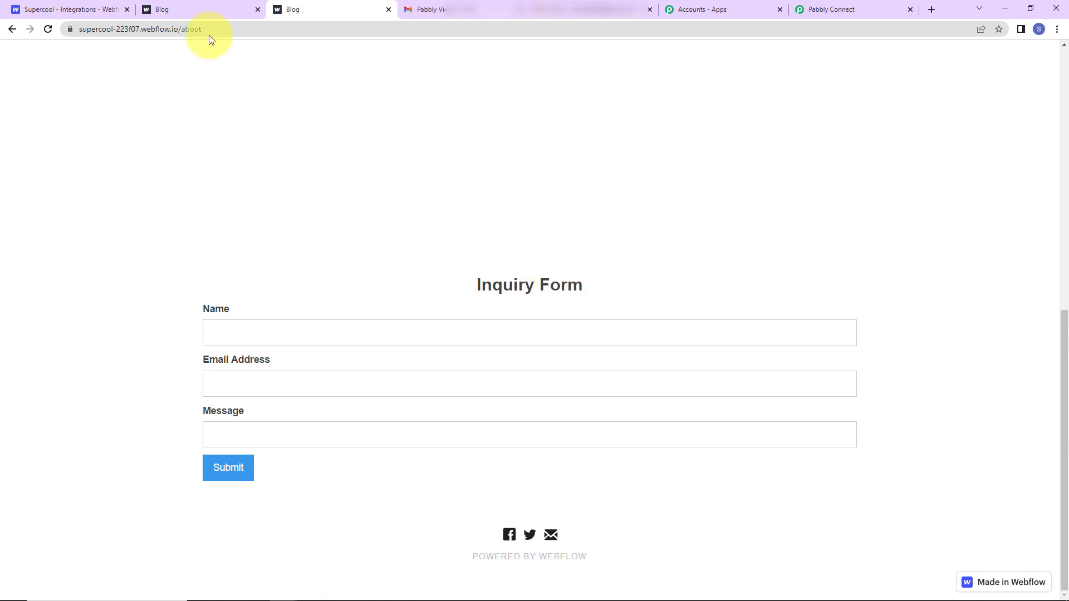
click(215, 12)
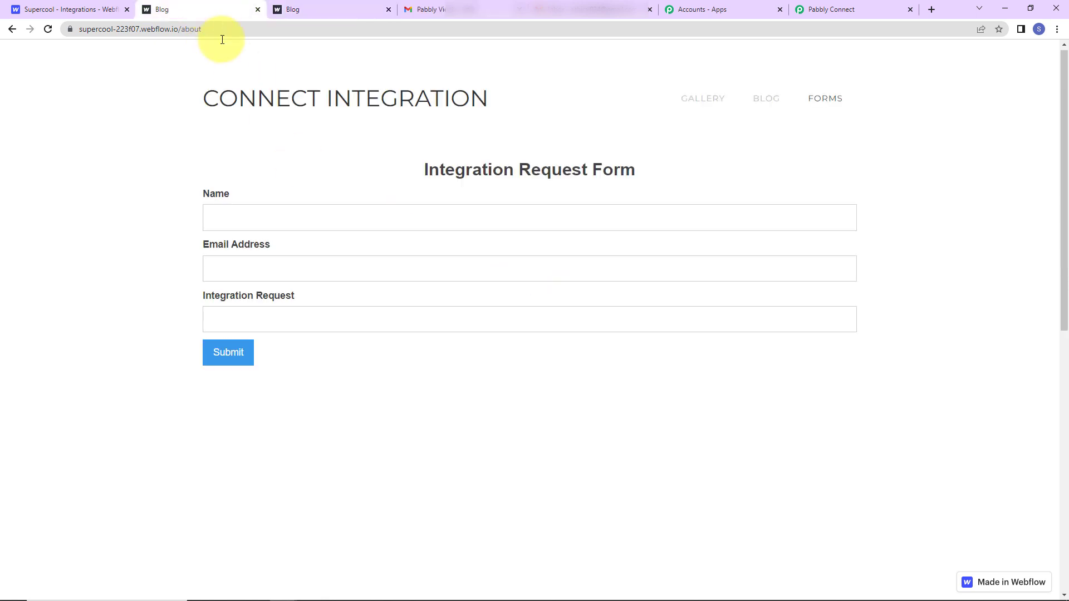
click(293, 216)
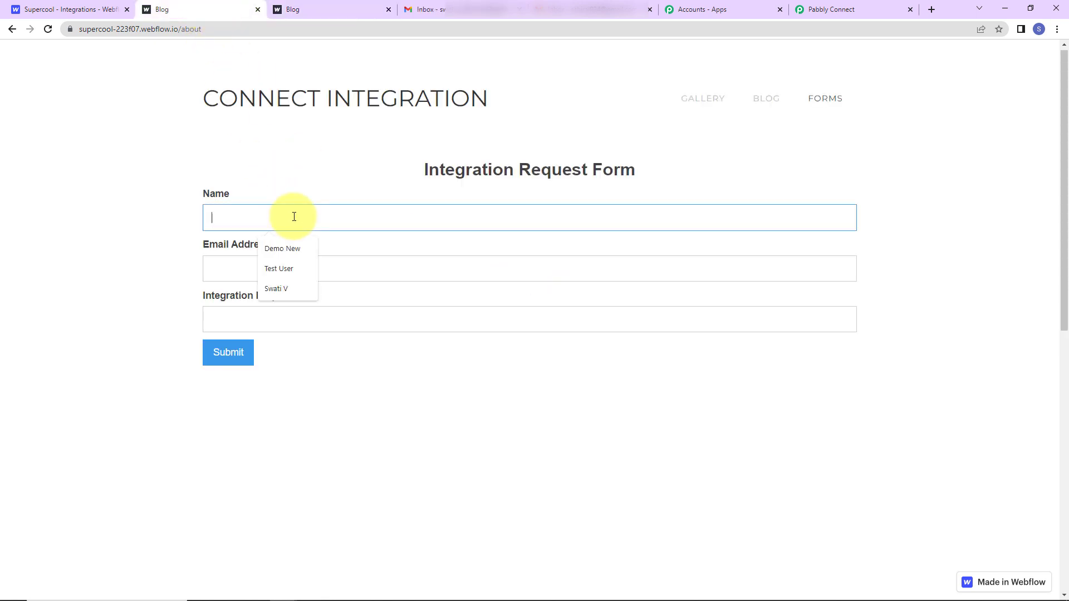
text(Smart User)
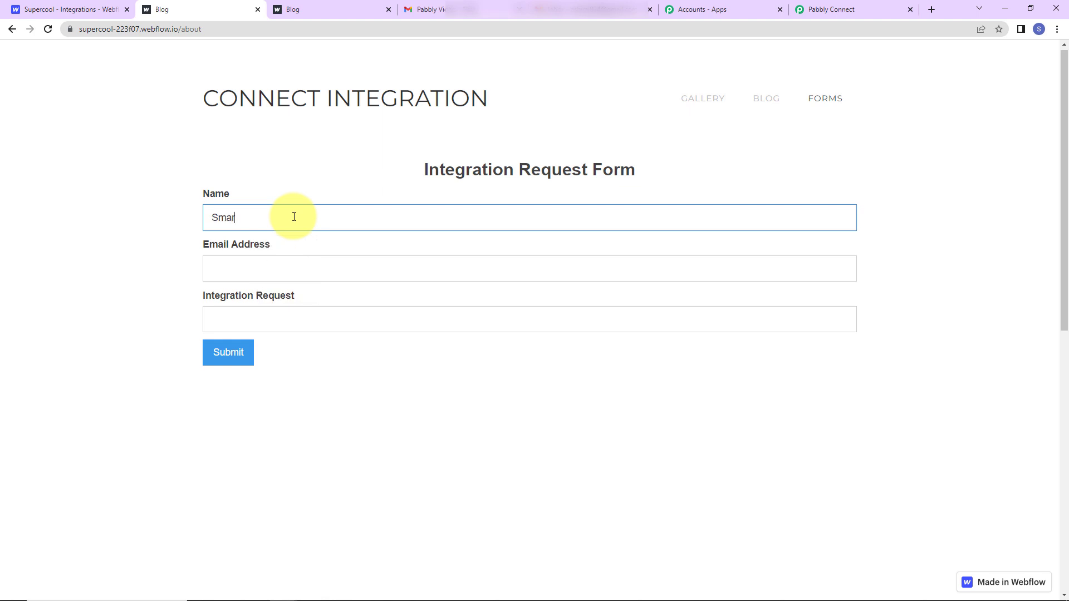
click(304, 266)
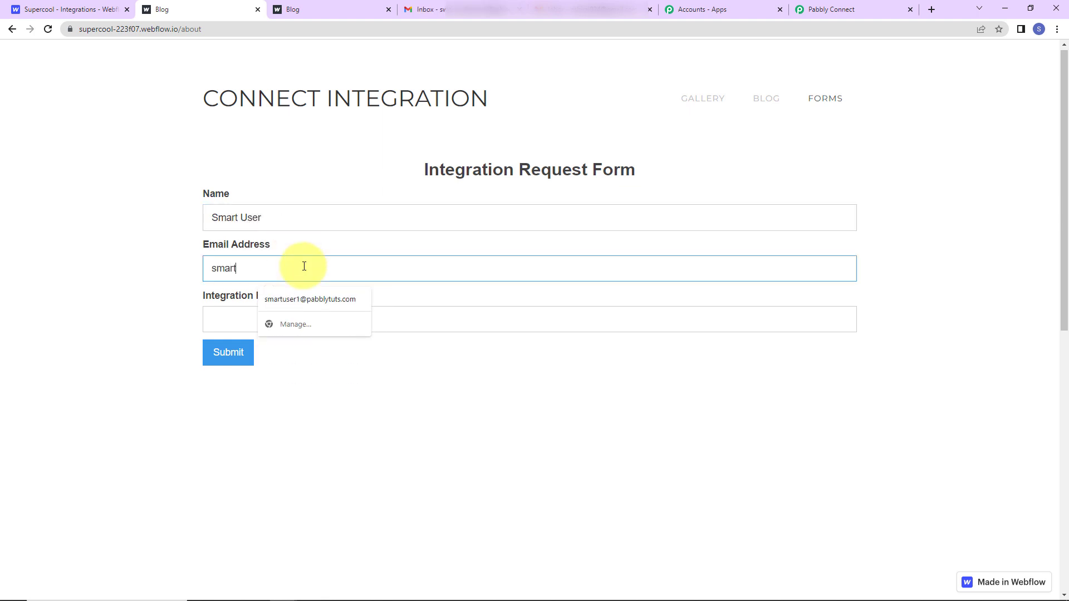
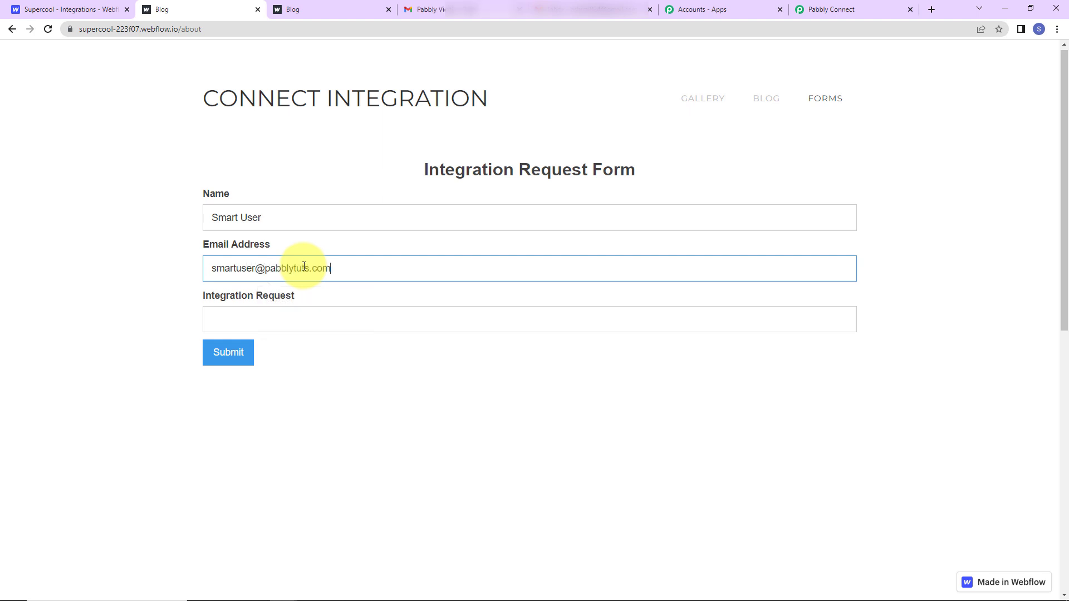
Enter 'I want an integration between Google Sheets and Facebook Lead Ad' and submit the form.
key(Tab)
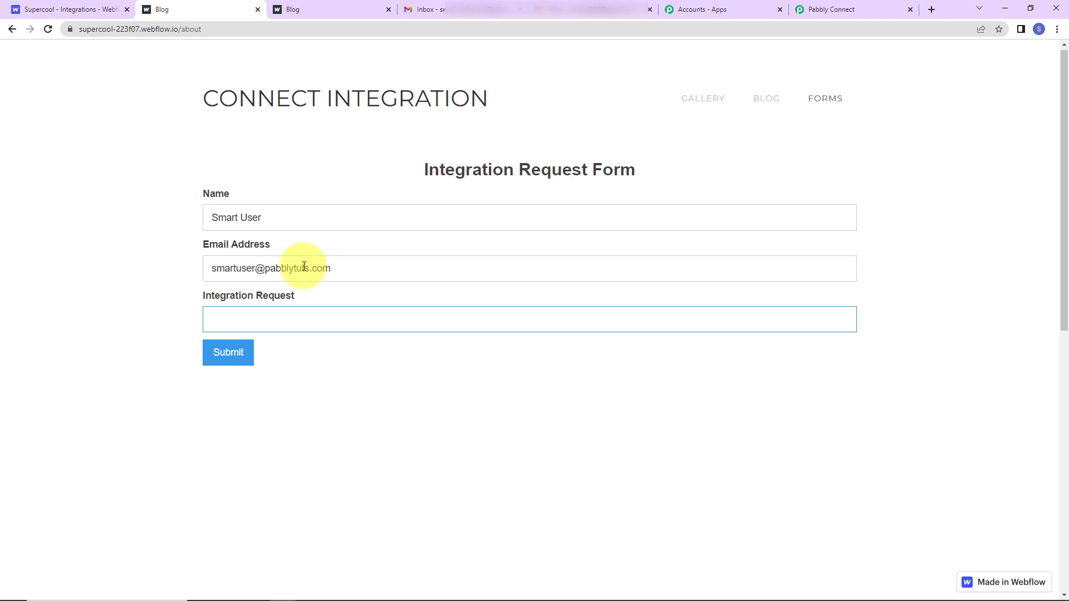
text(I want an integration betwe)
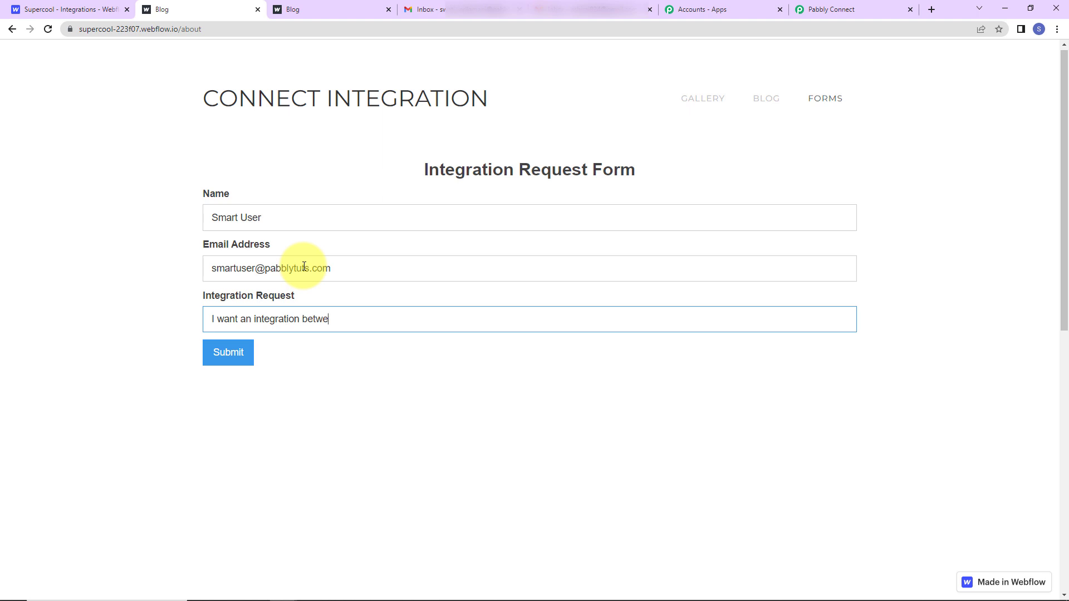
text(en Google Sheets and Facebook Le)
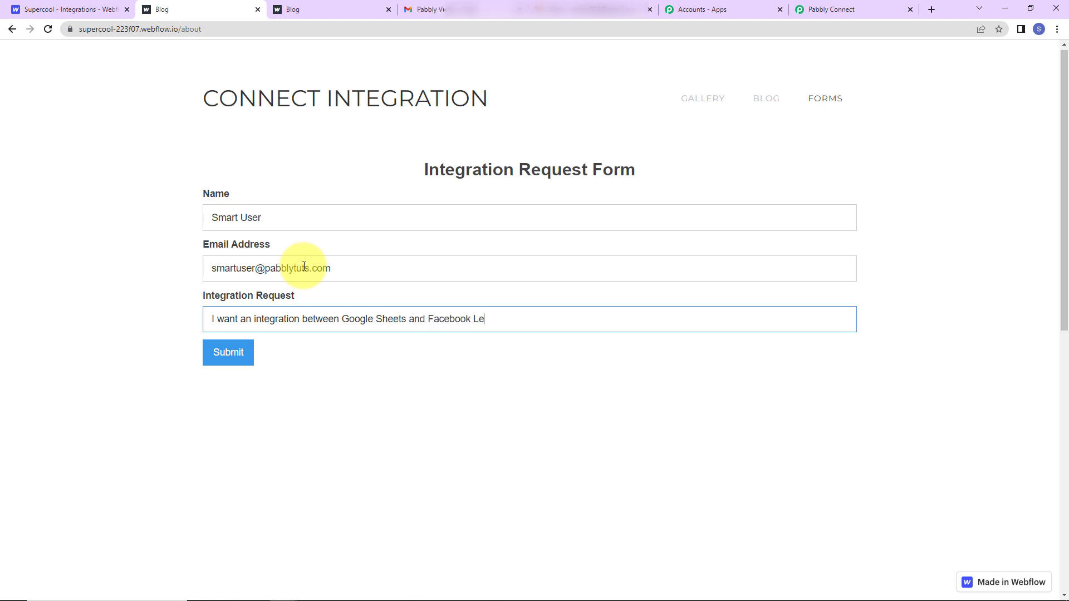
text(ad Ads)
click(215, 352)
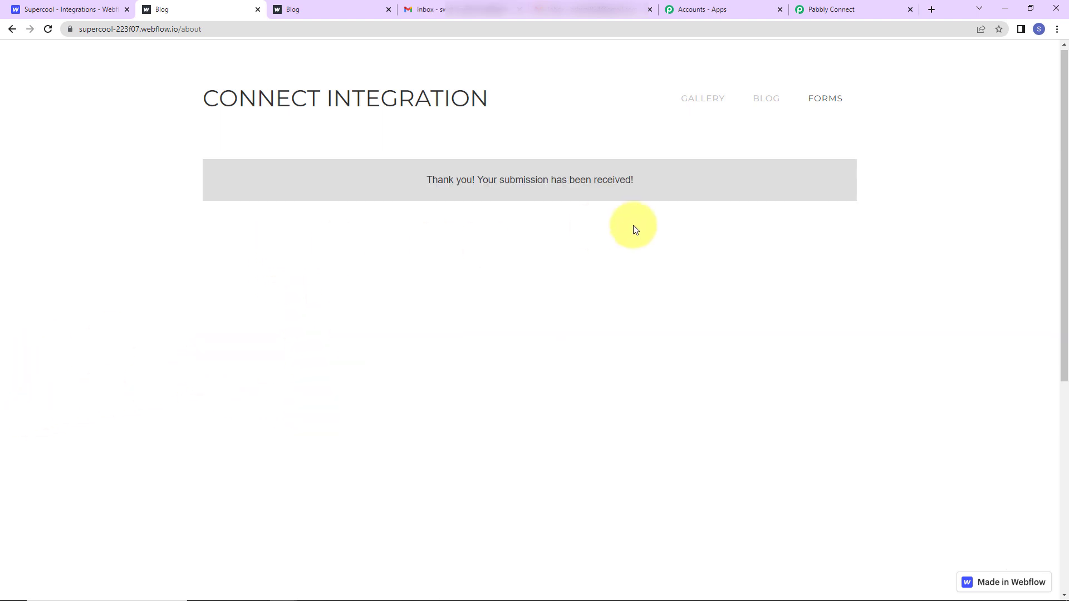
click(831, 10)
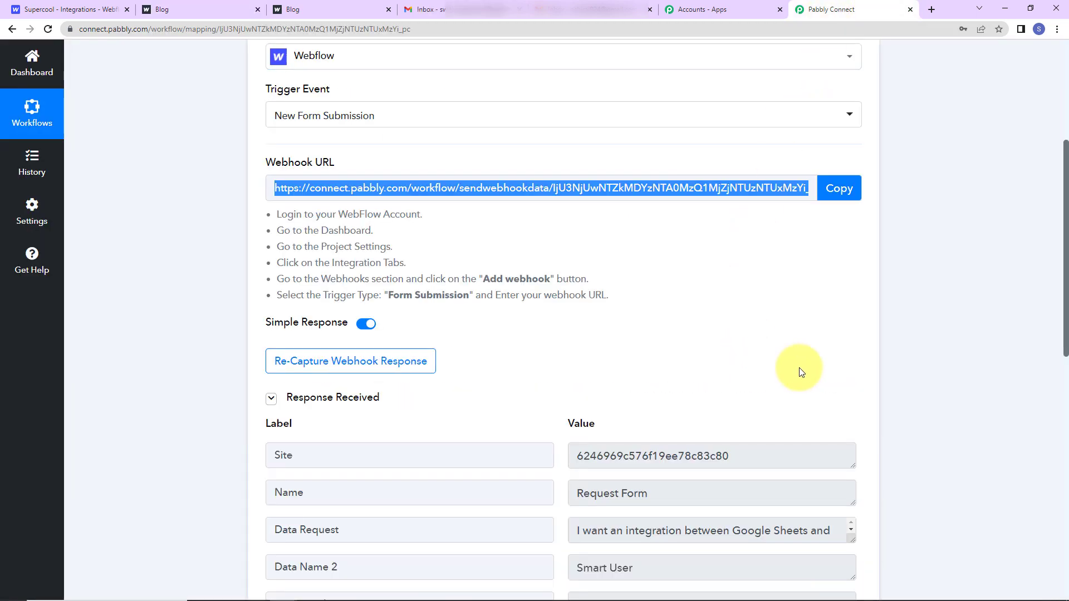
scroll(800, 370, down, 5)
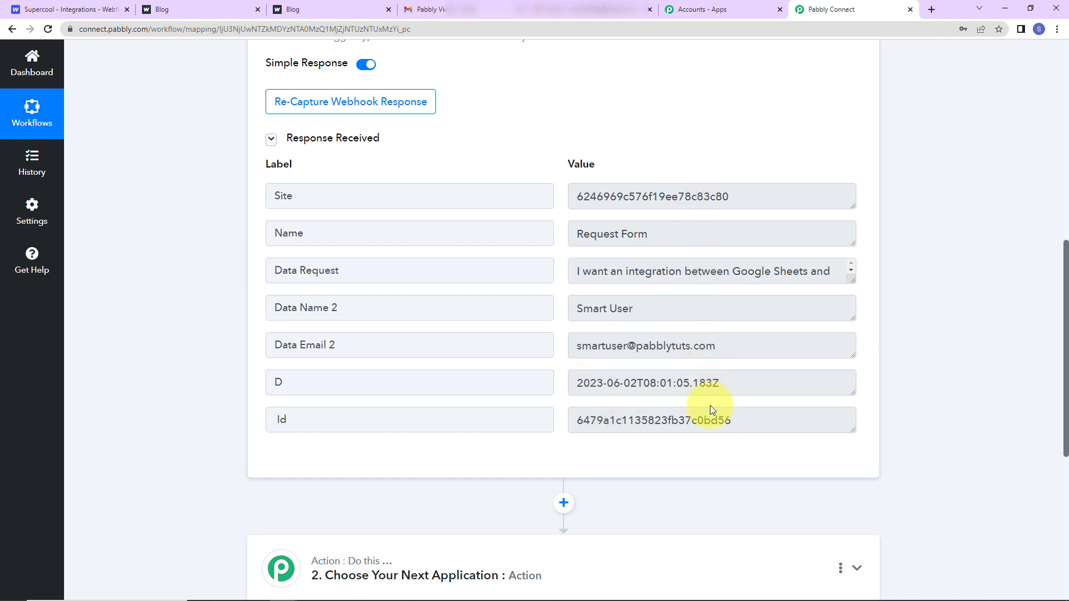
scroll(662, 184, down, 1)
scroll(666, 260, up, 1)
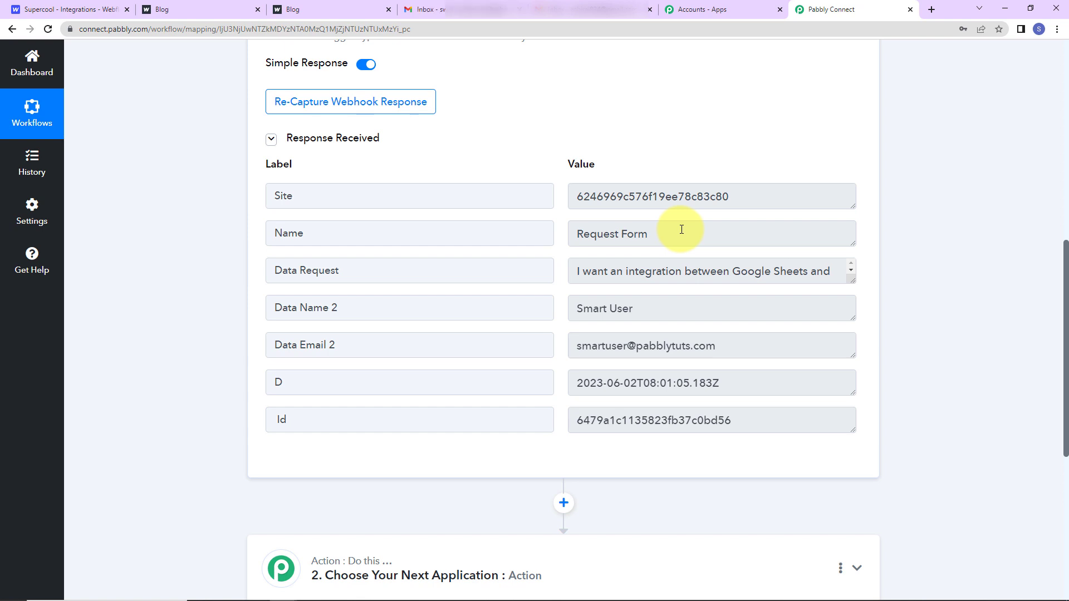
scroll(680, 288, down, 5)
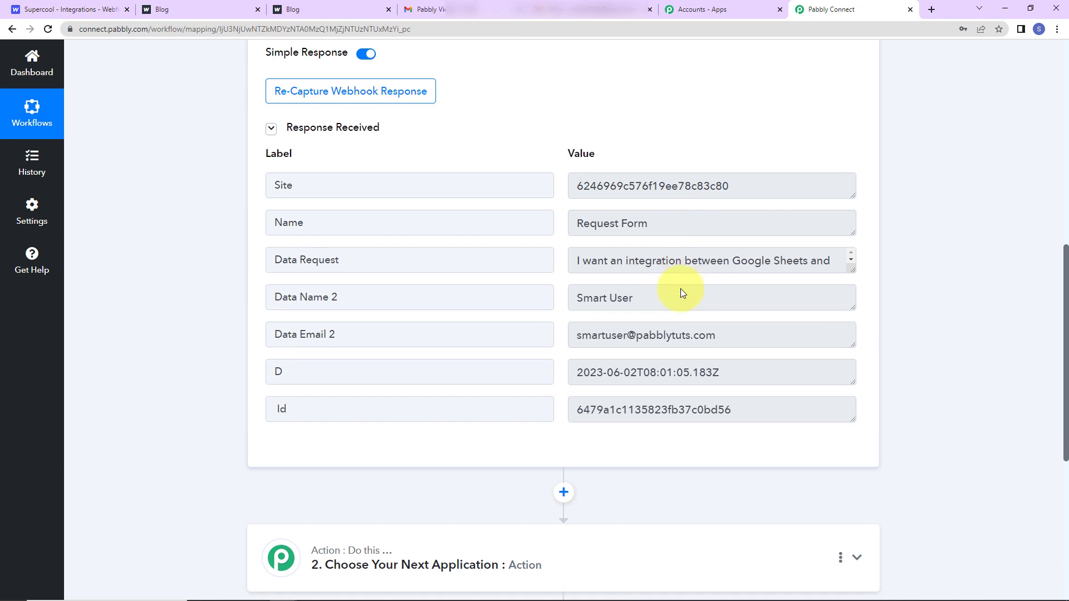
Add Router by Pabbly as the next step and begin renaming Route 1.
click(460, 329)
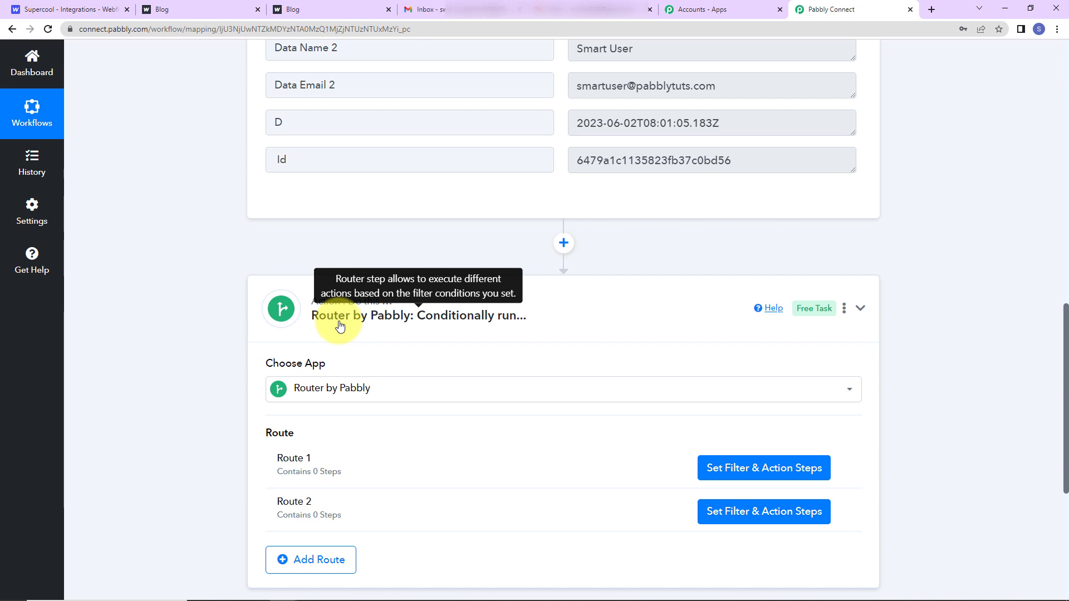
scroll(461, 334, down, 2)
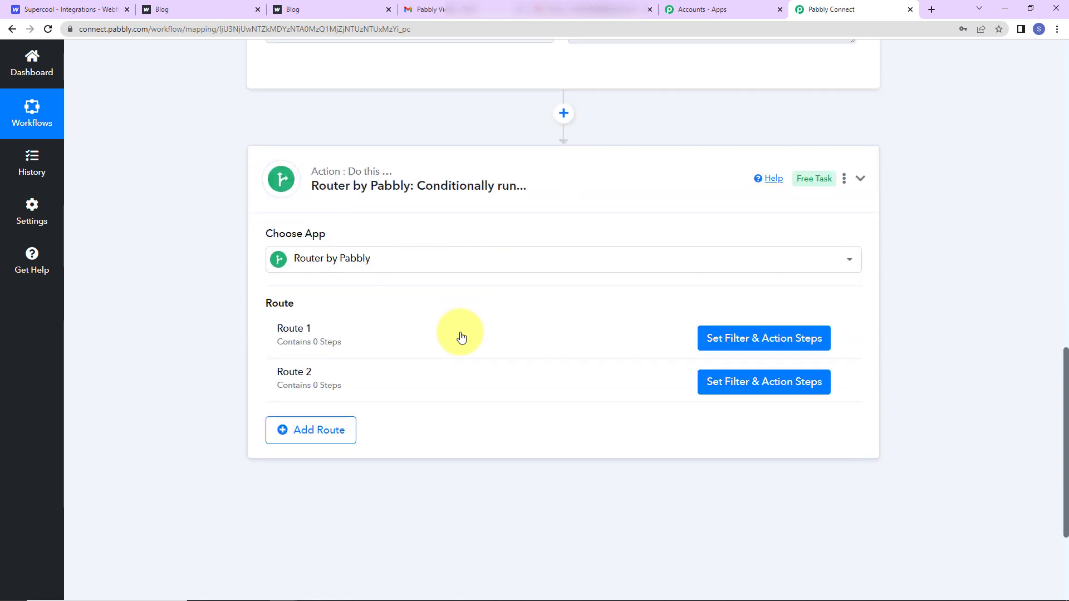
click(842, 337)
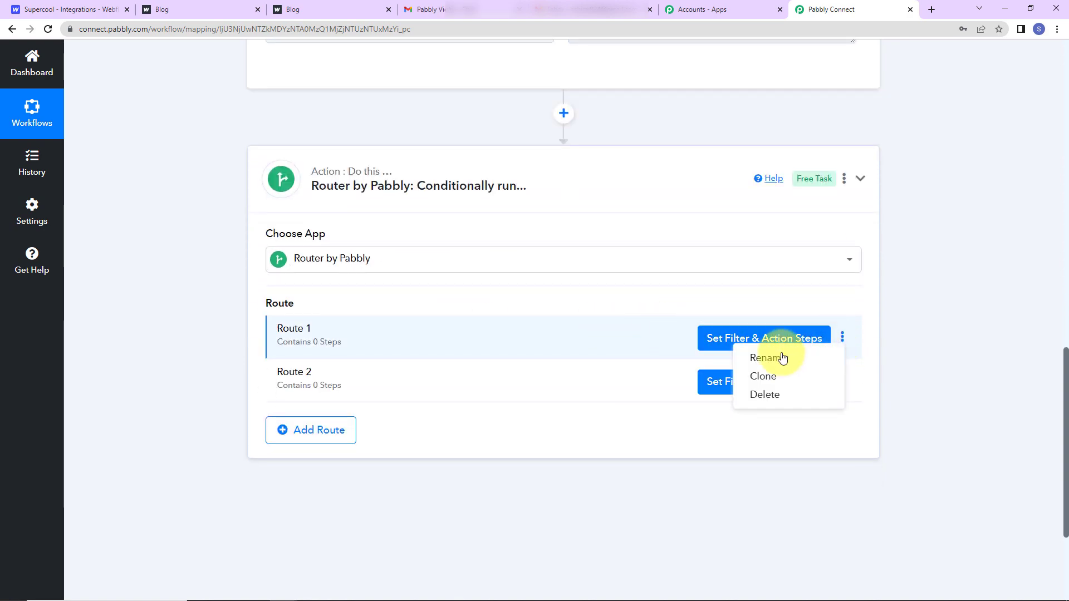
click(764, 357)
Rename Route 1 to 'Request Form' and open its settings.
triple_click(436, 326)
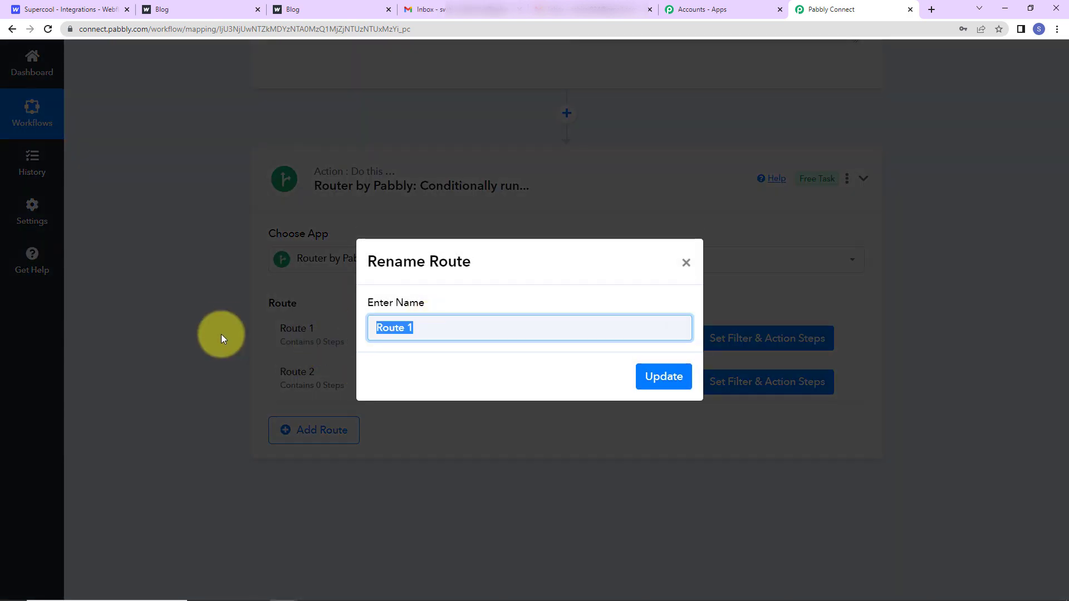
text(Request Form)
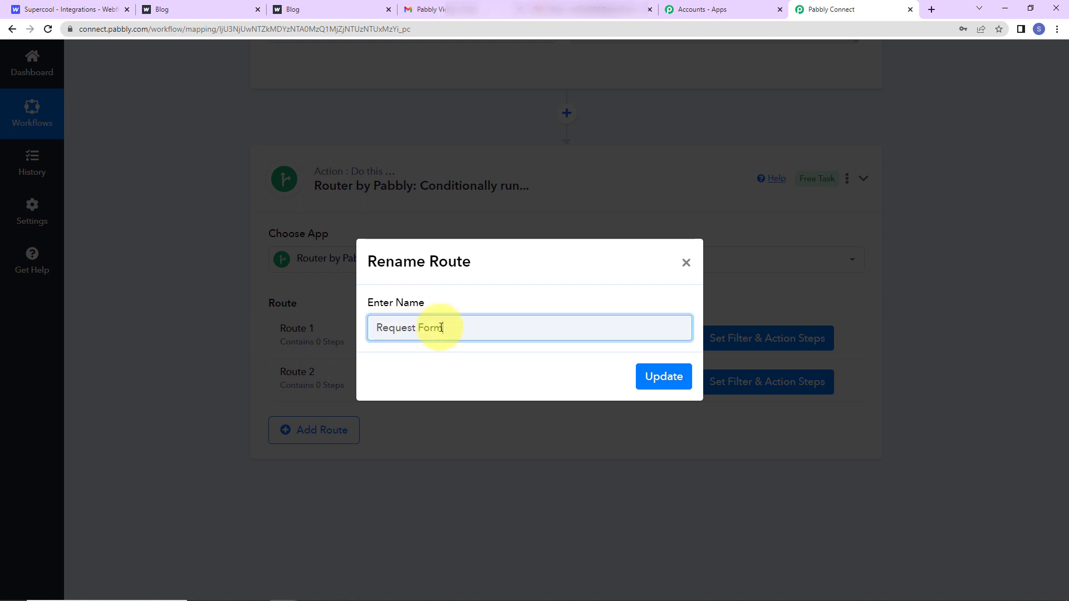
click(658, 377)
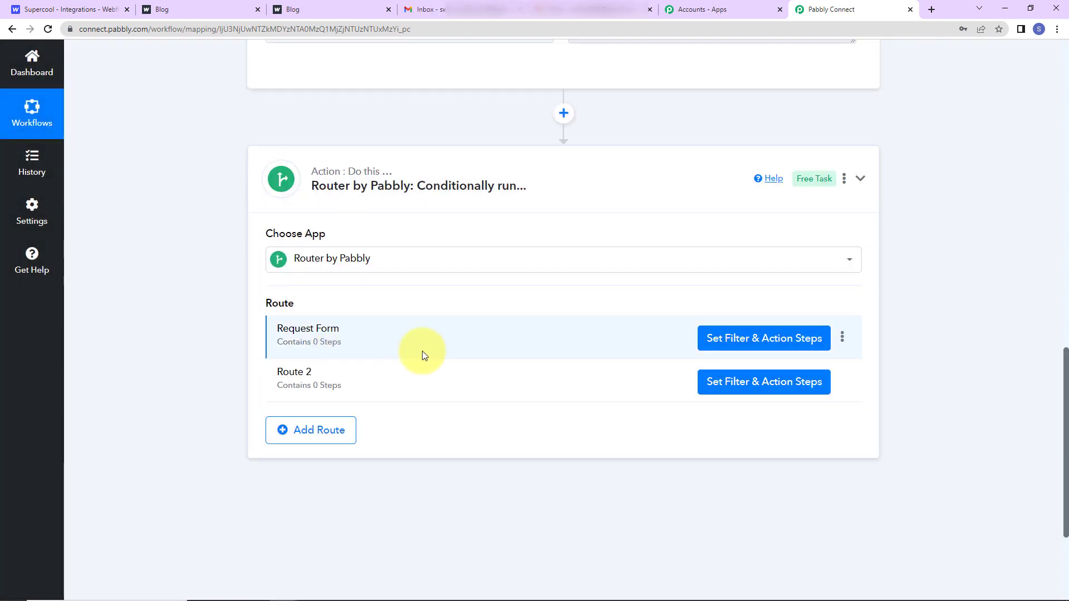
click(703, 341)
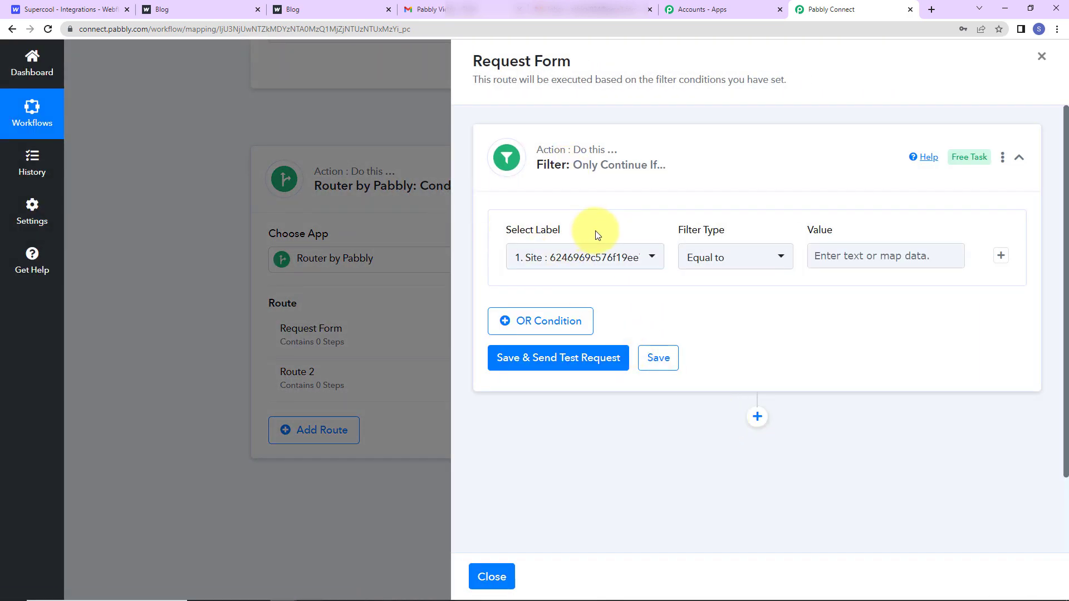
Filter the Request Form route on Name equal to 'Request Form' and test it true.
click(652, 259)
click(611, 333)
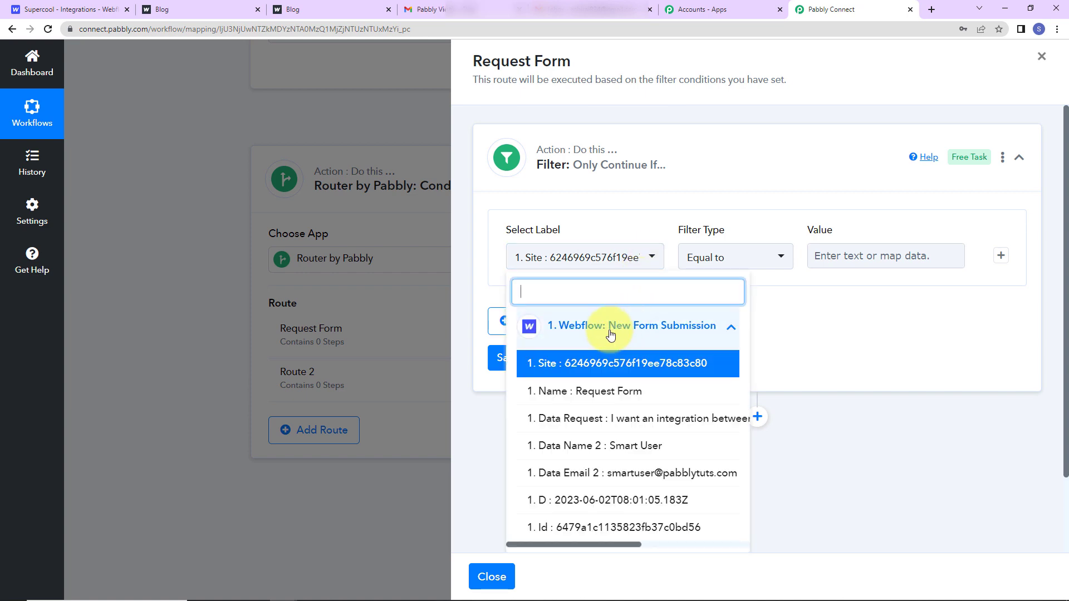
click(585, 392)
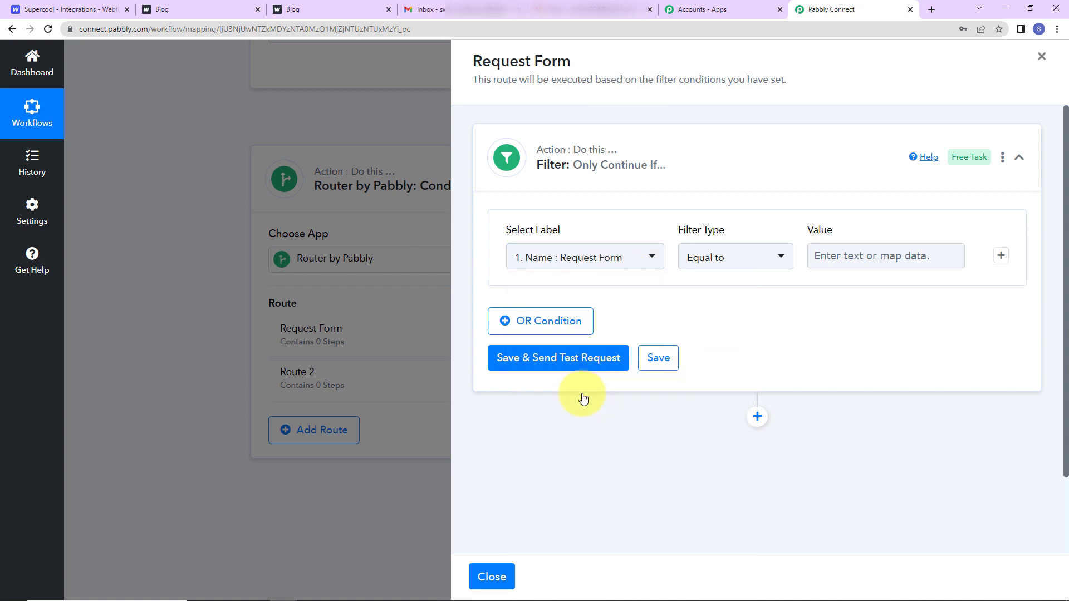
click(899, 258)
text(Requ)
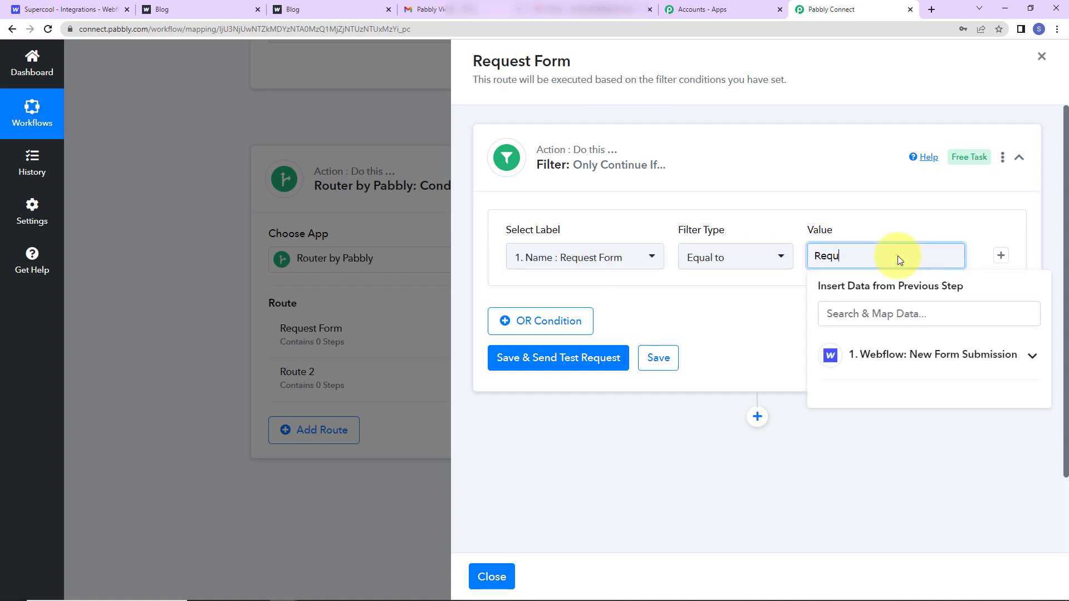
text(est Form)
click(780, 325)
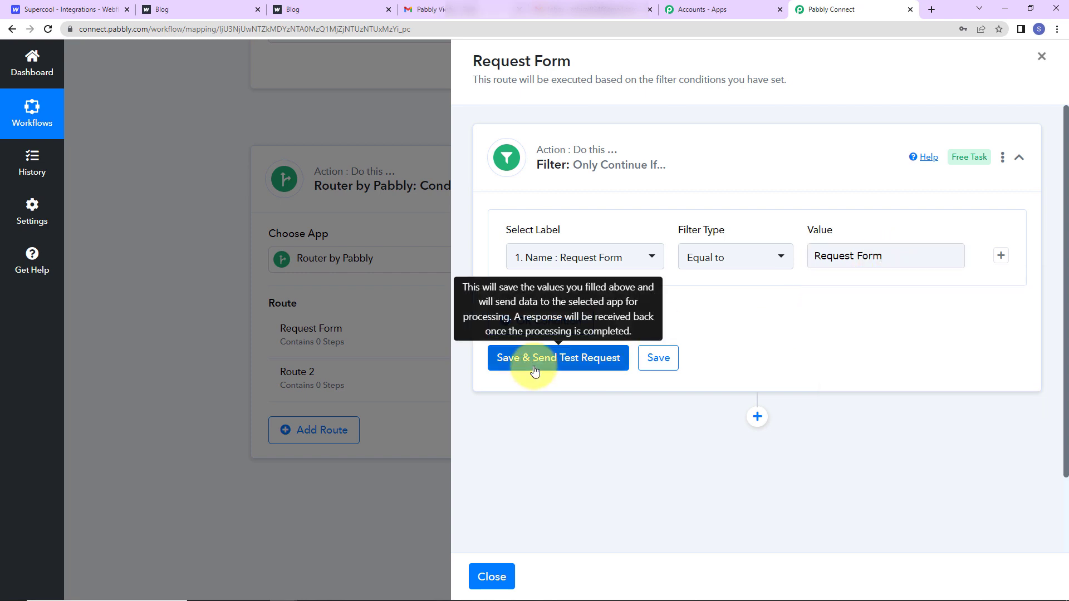
click(534, 371)
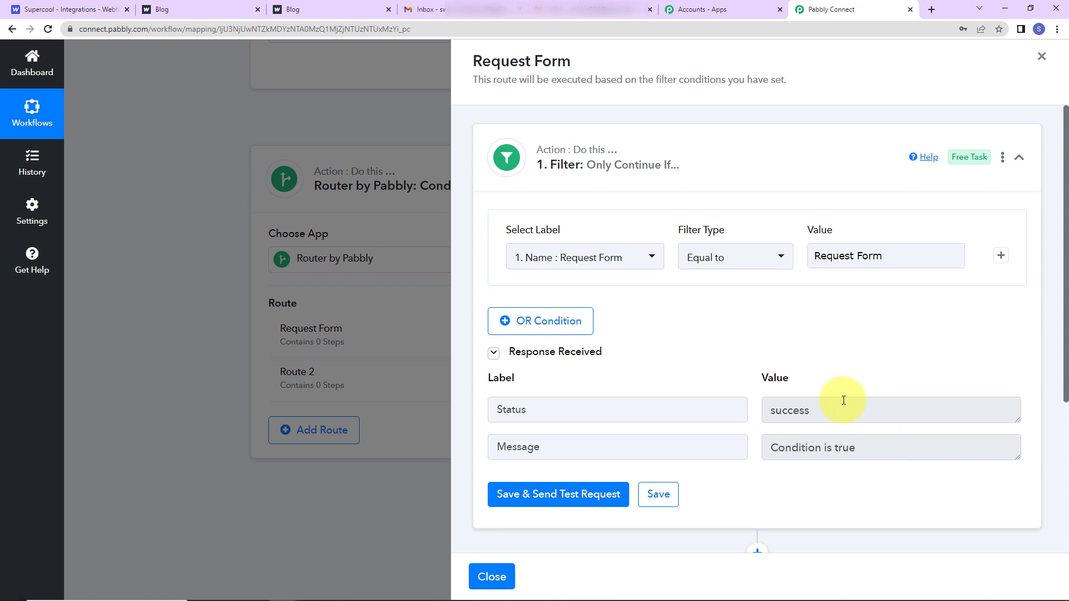
scroll(882, 442, down, 4)
click(758, 327)
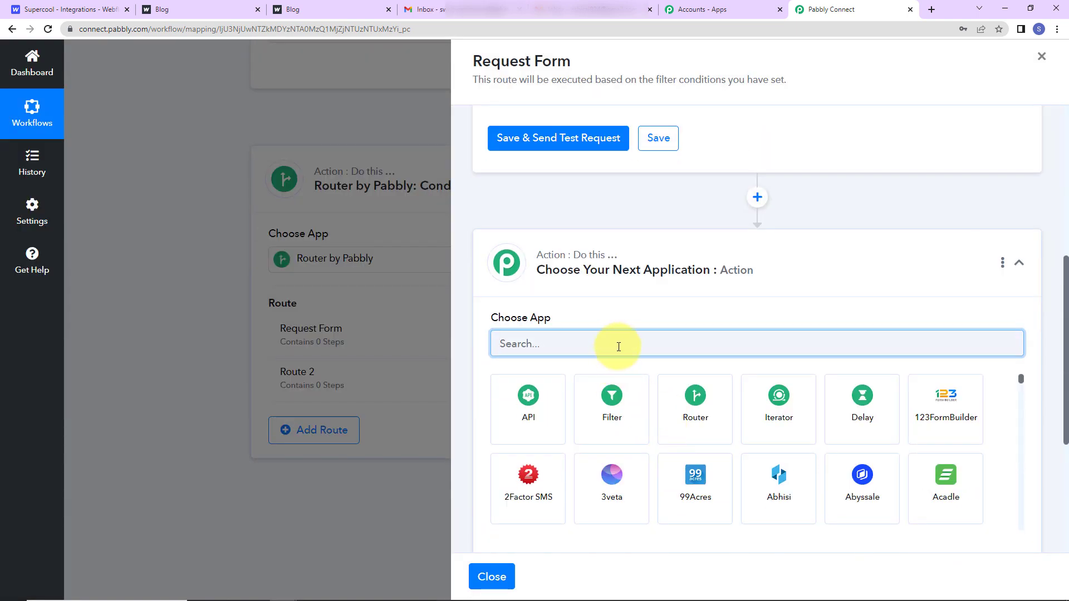
Add a Gmail Send Email action to the Request Form route.
text(gma)
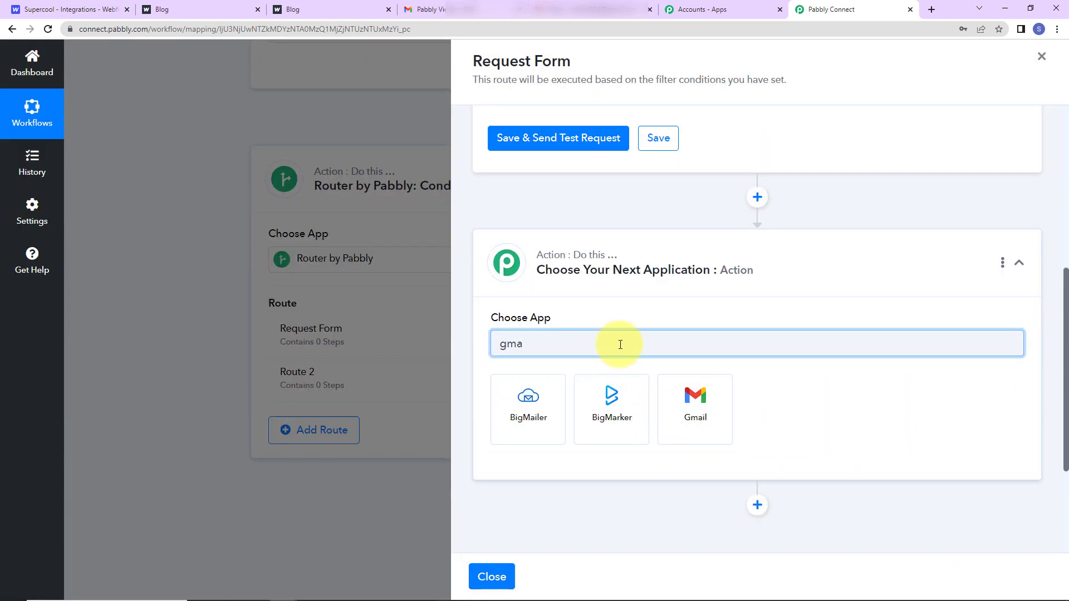
click(684, 417)
click(542, 413)
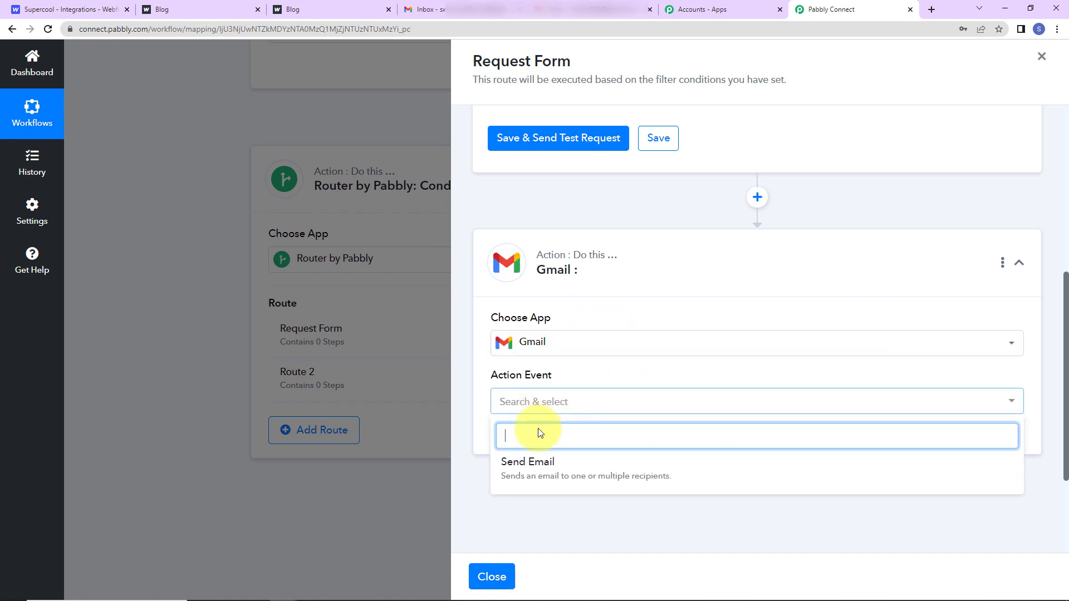
click(535, 458)
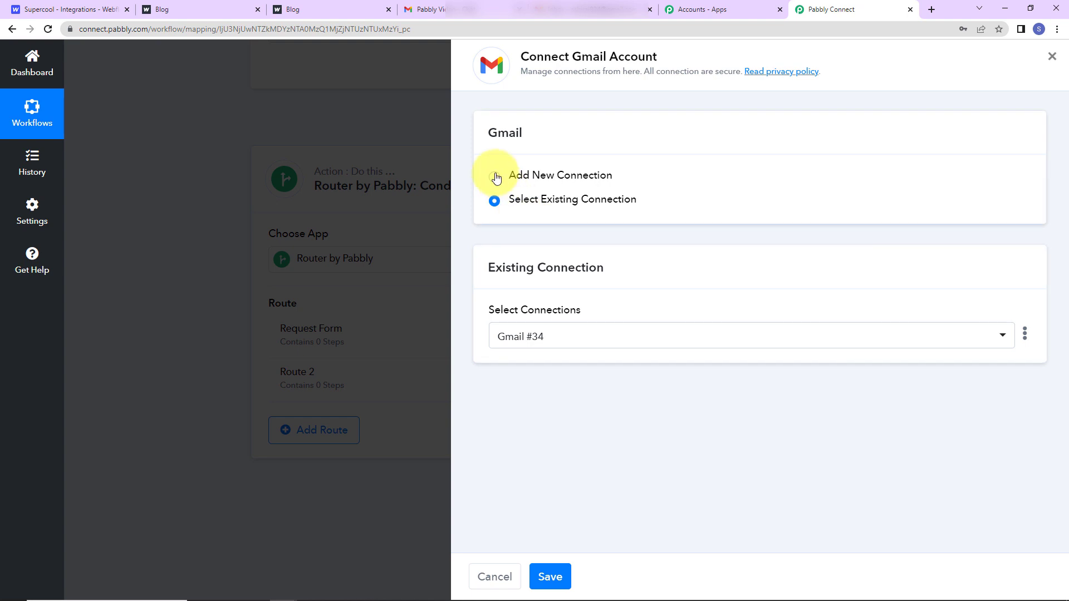
Authorise a new Gmail account connection for the Send Email action.
click(497, 177)
click(531, 335)
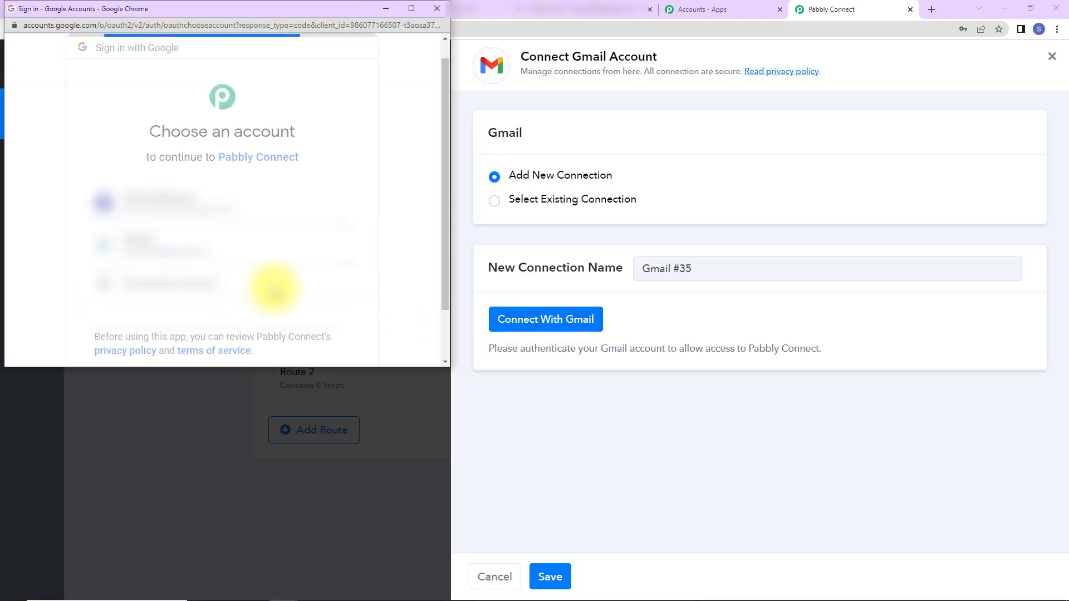
scroll(275, 288, down, 4)
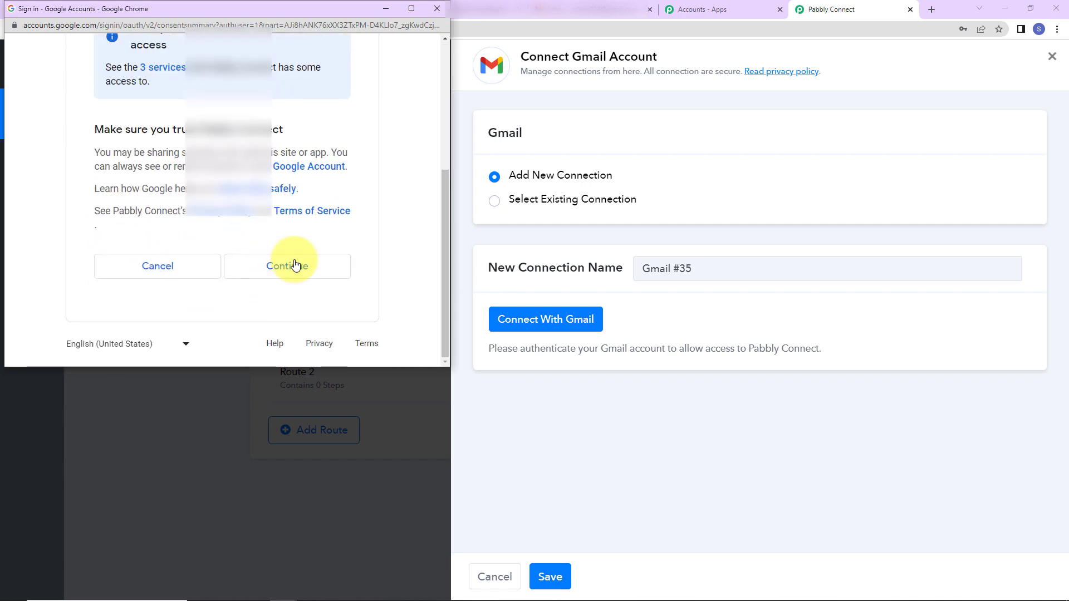
click(289, 298)
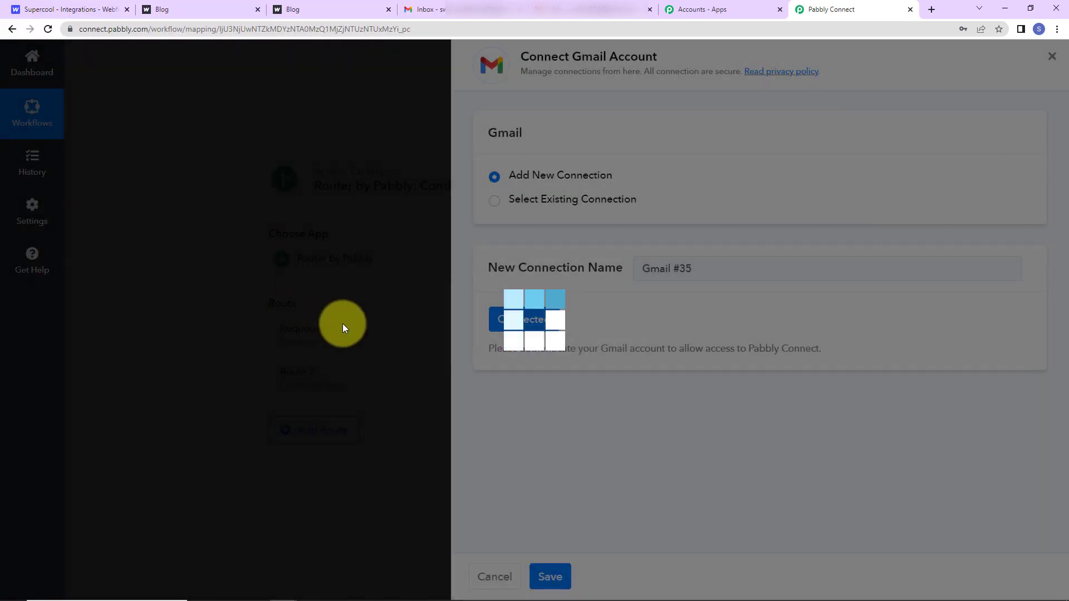
scroll(774, 359, down, 5)
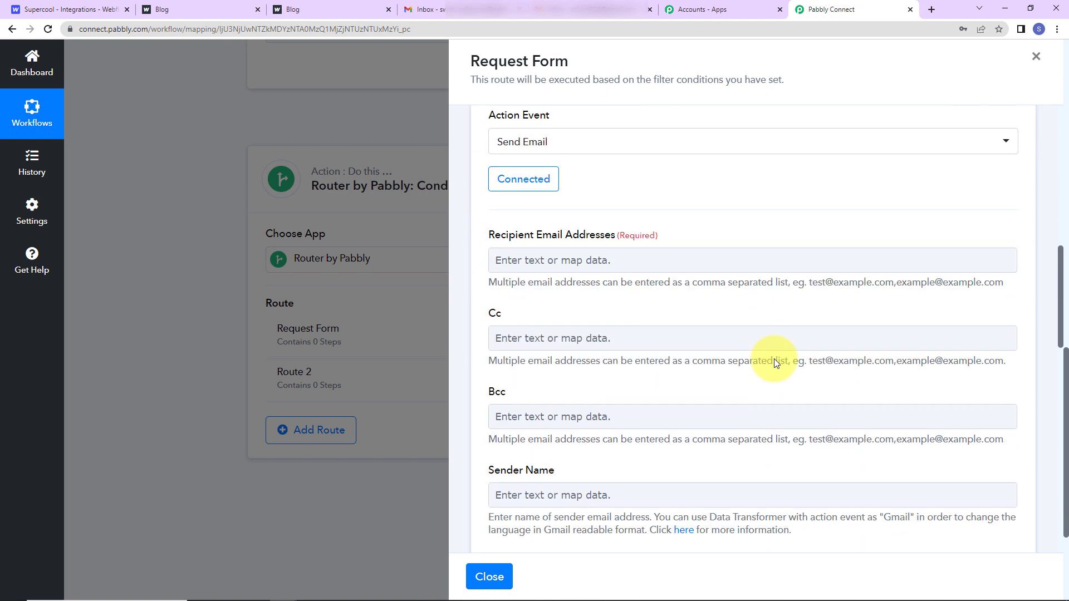
Paste the recipient's e-mail address into the Gmail action's To field.
click(637, 255)
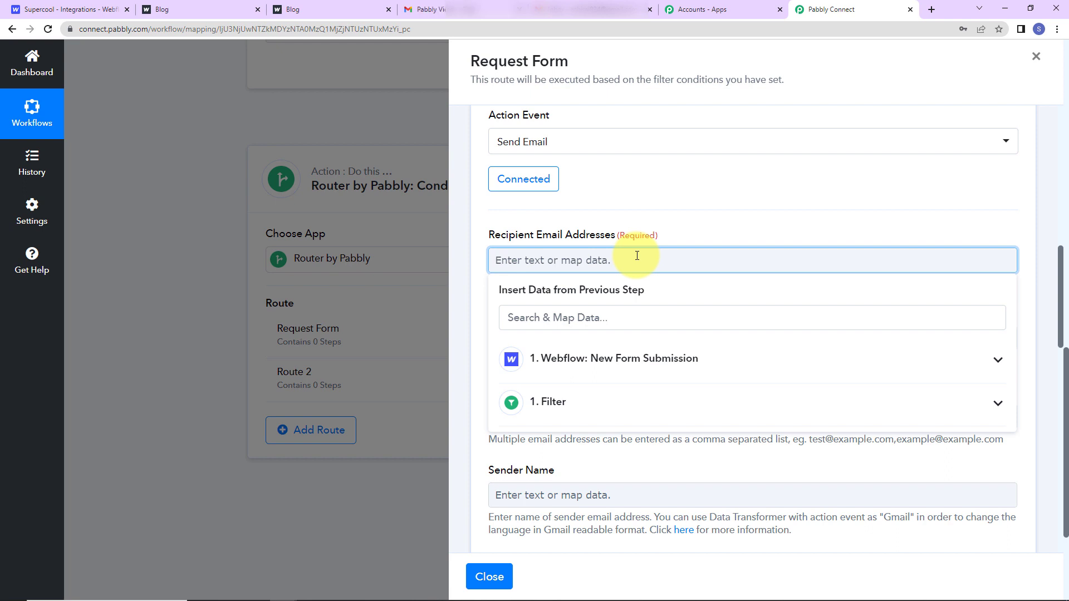
key(ctrl+v)
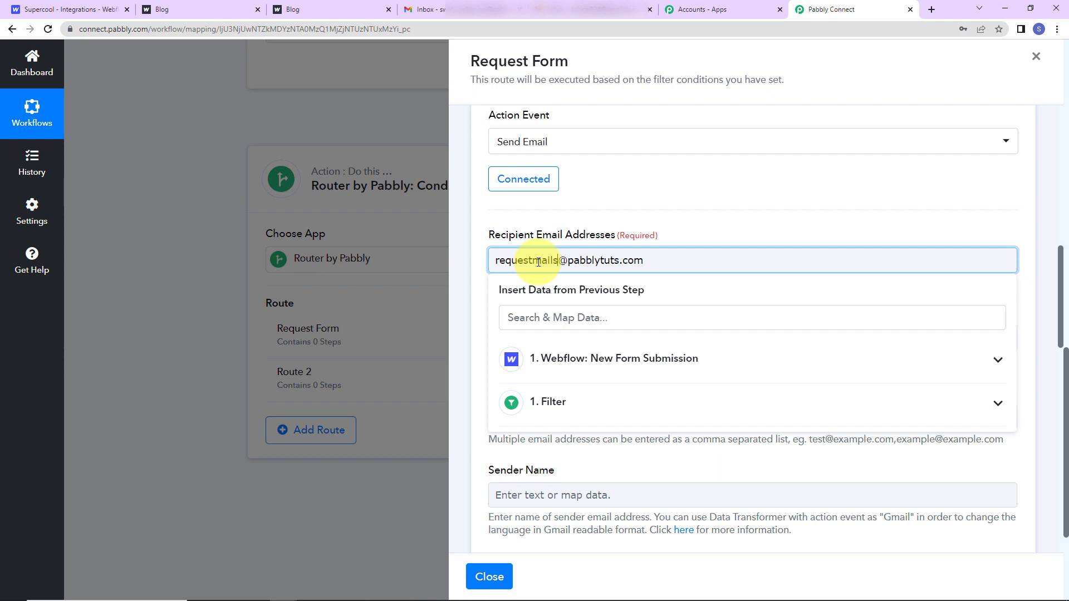
click(688, 206)
scroll(689, 239, down, 1)
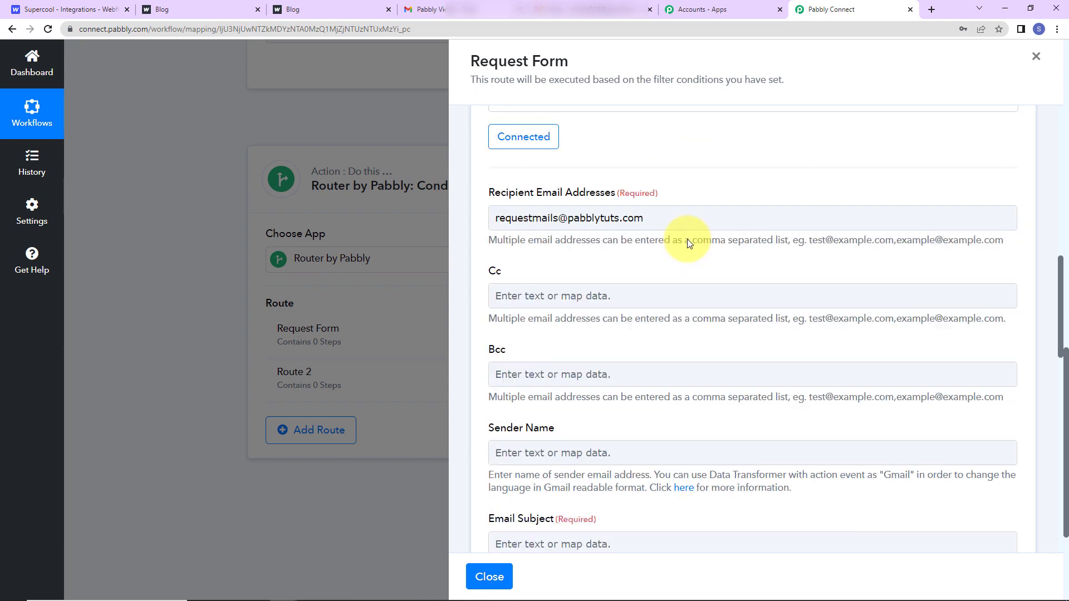
scroll(685, 257, down, 6)
scroll(524, 223, up, 3)
Set sender name 'Pabbly Connect Request Mails Team' and subject 'New Request Received'.
click(525, 237)
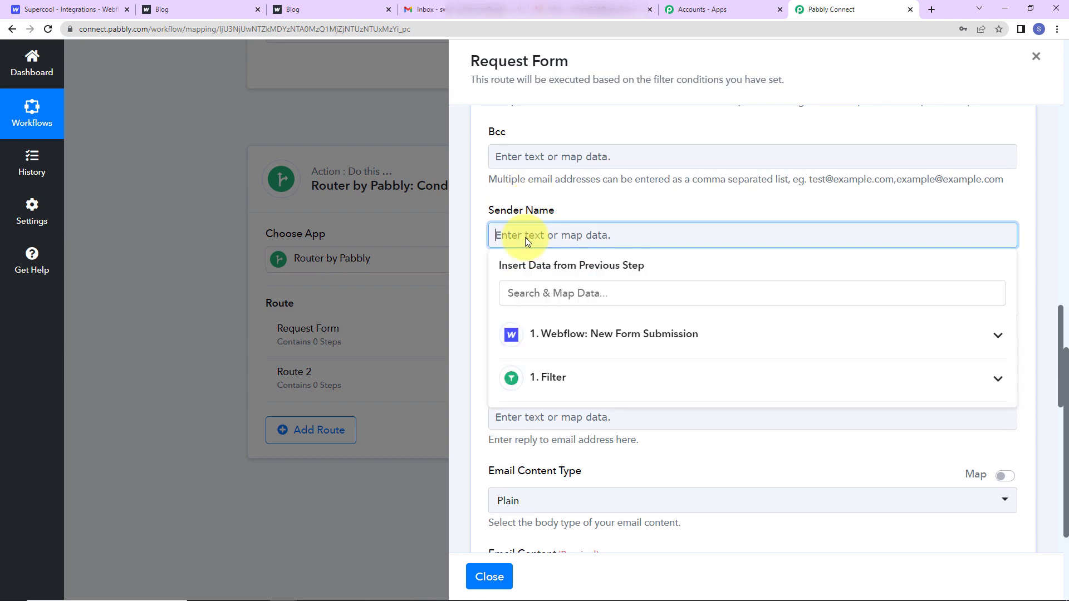
text(Pabbly)
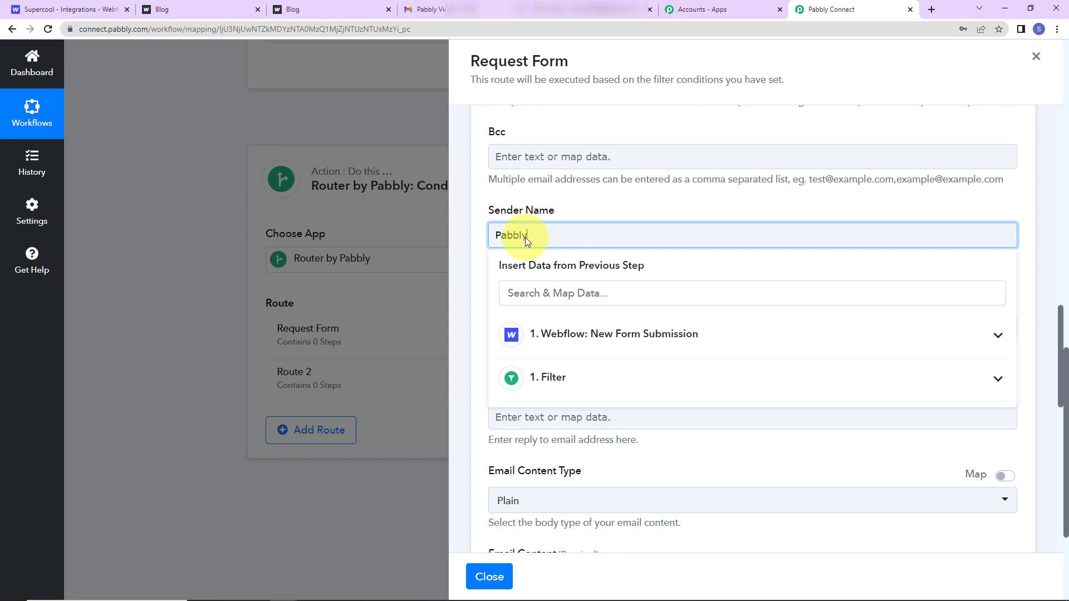
text( Connect Request Mail)
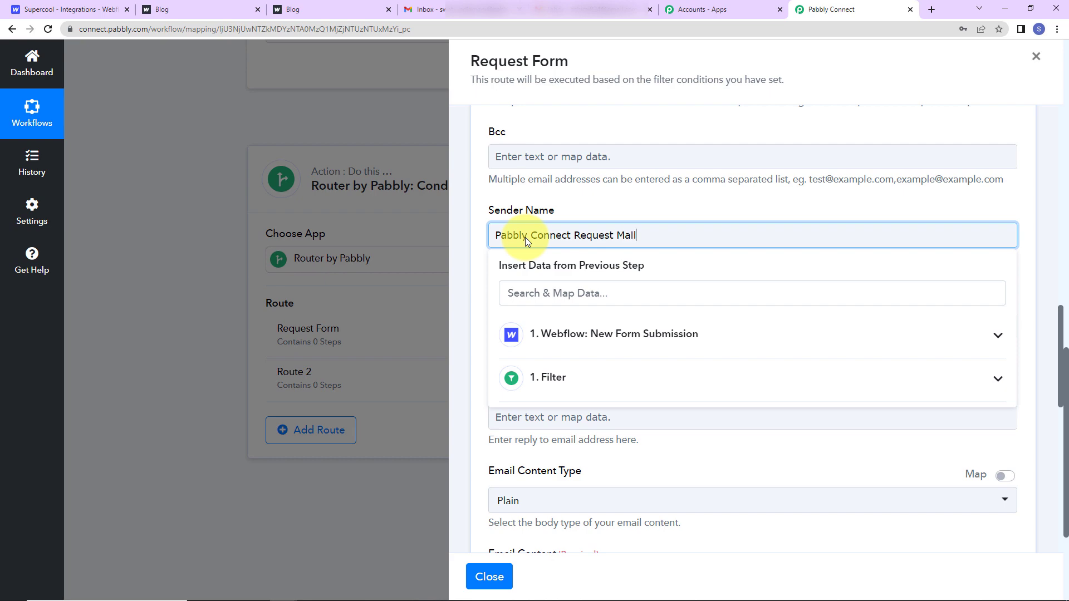
text(s Team)
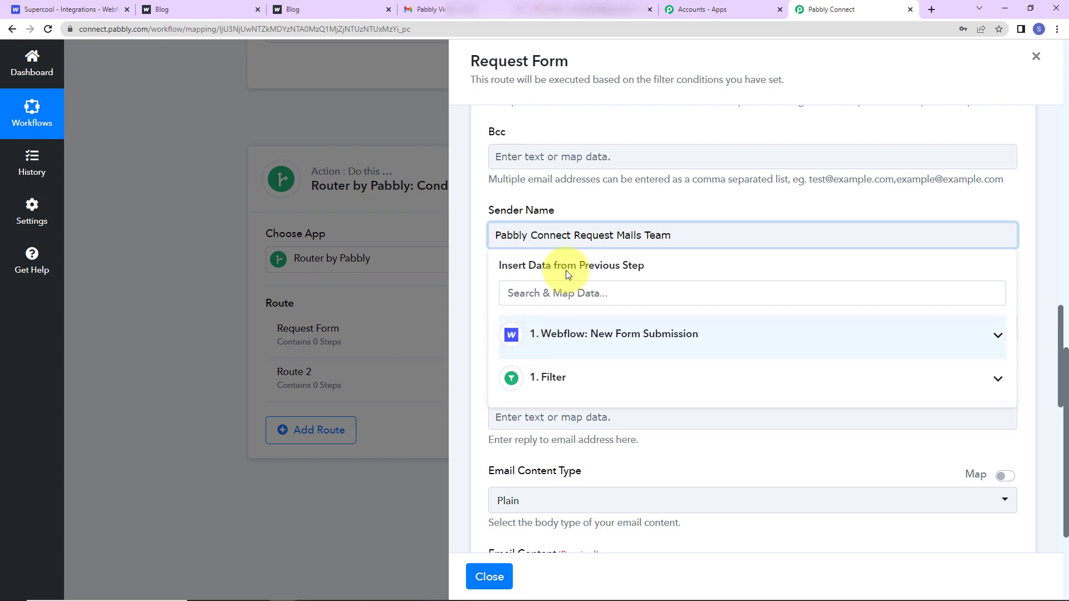
click(615, 243)
scroll(611, 310, down, 2)
click(556, 201)
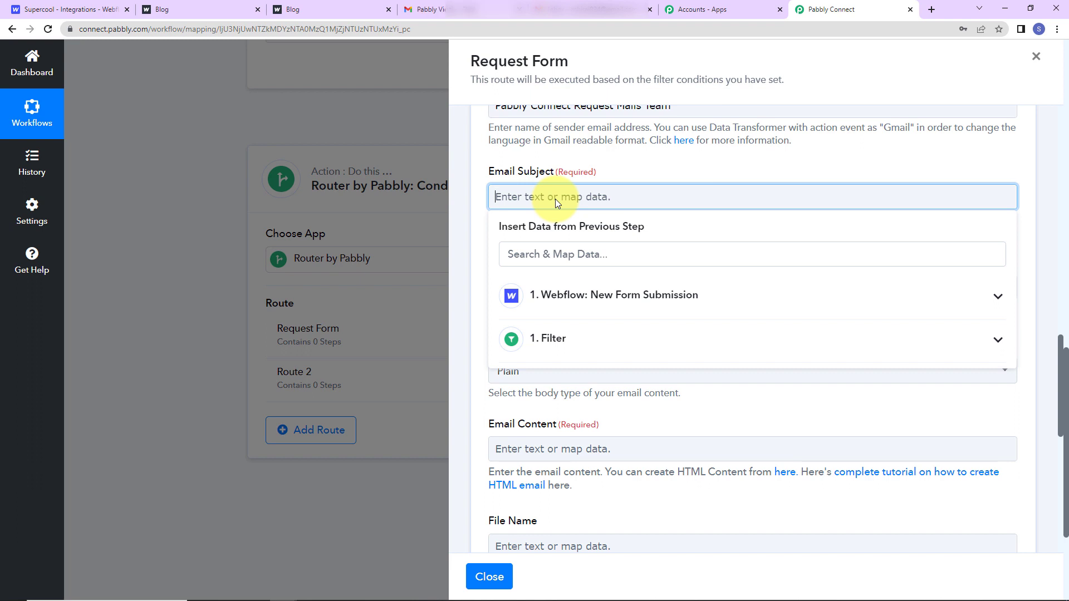
text(New Request received)
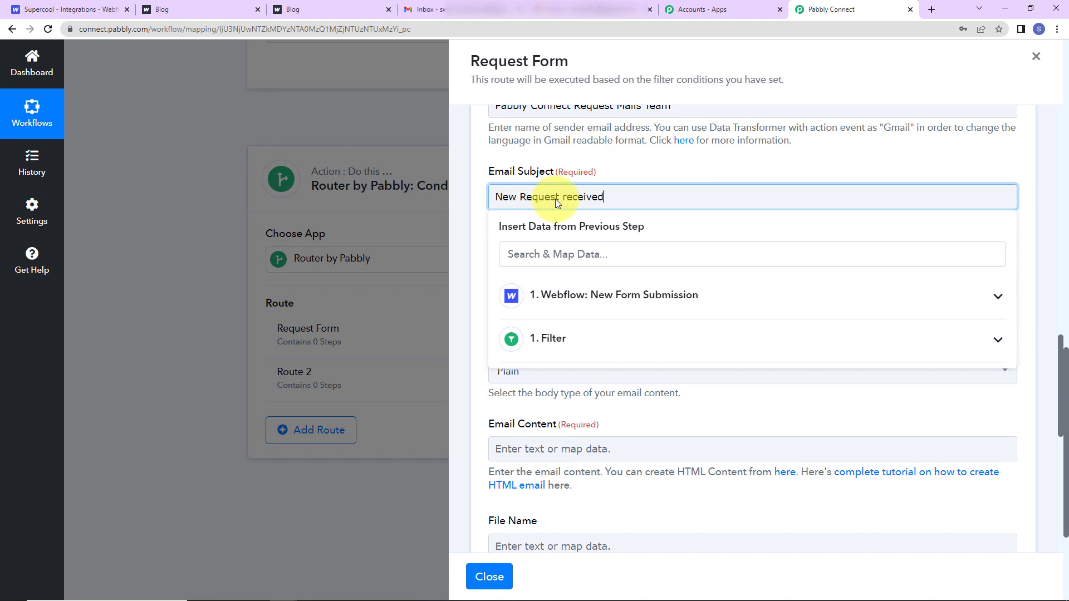
click(569, 199)
key(BackSpace)
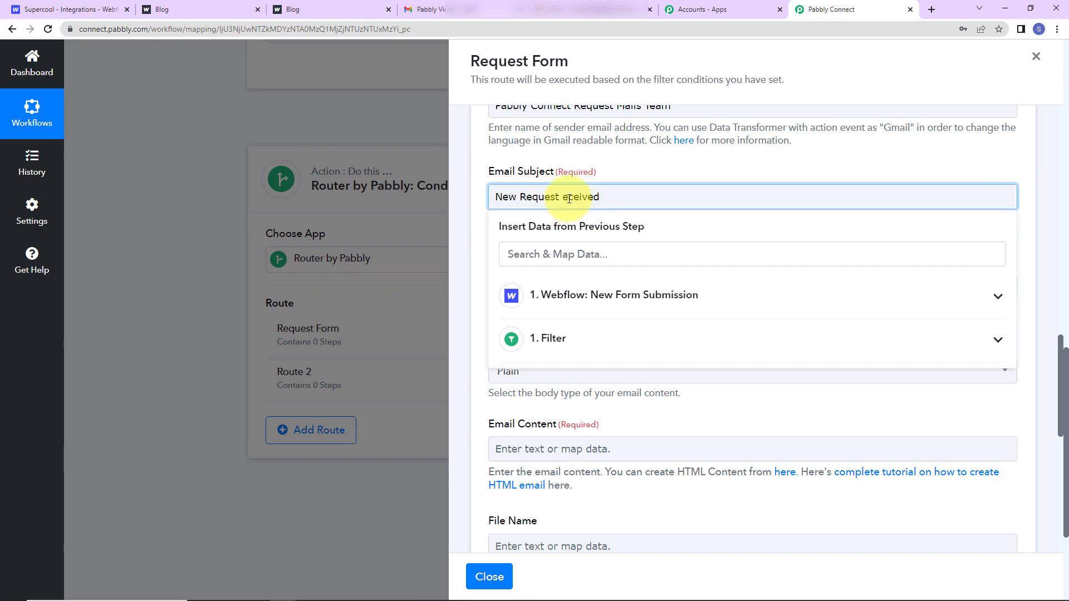
text(R)
click(586, 182)
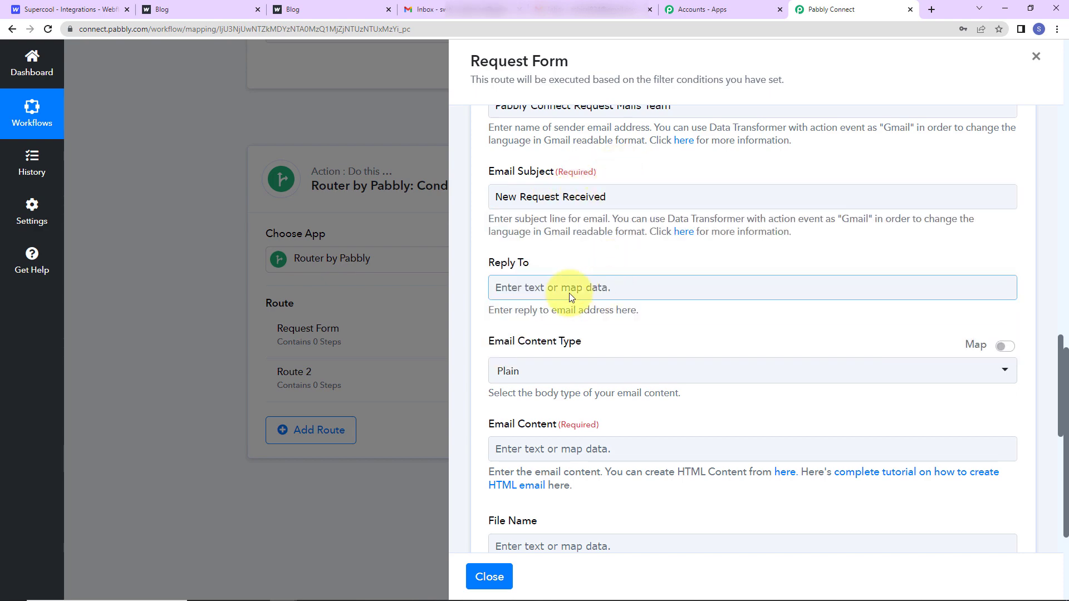
scroll(569, 293, down, 2)
Start the email body with 'Team,', 'We have received a new request.' and 'Details:'.
click(535, 318)
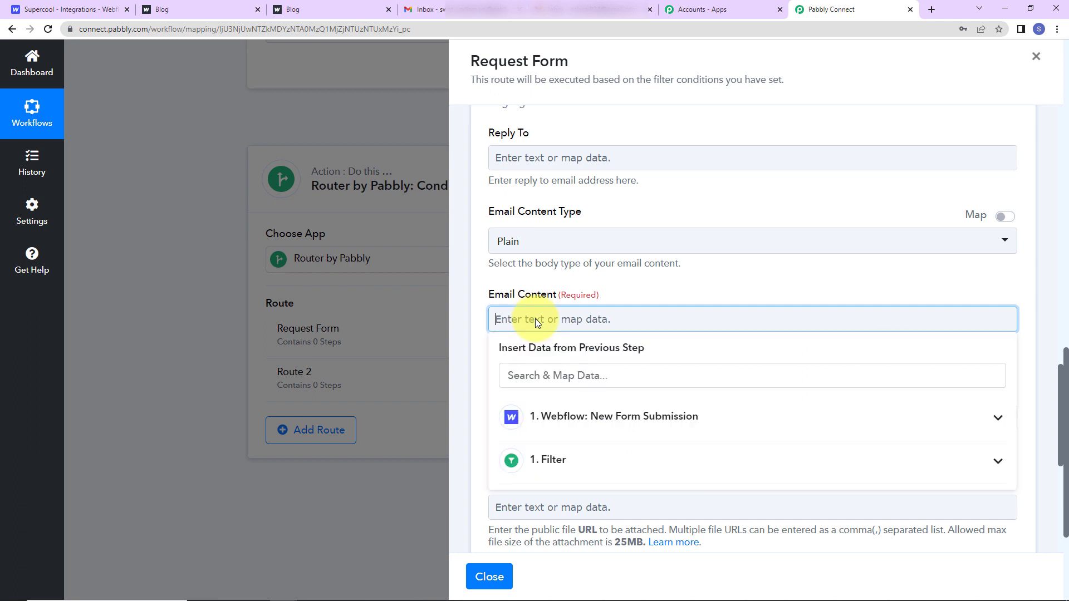
text(Team,)
key(Return)
key(Return)
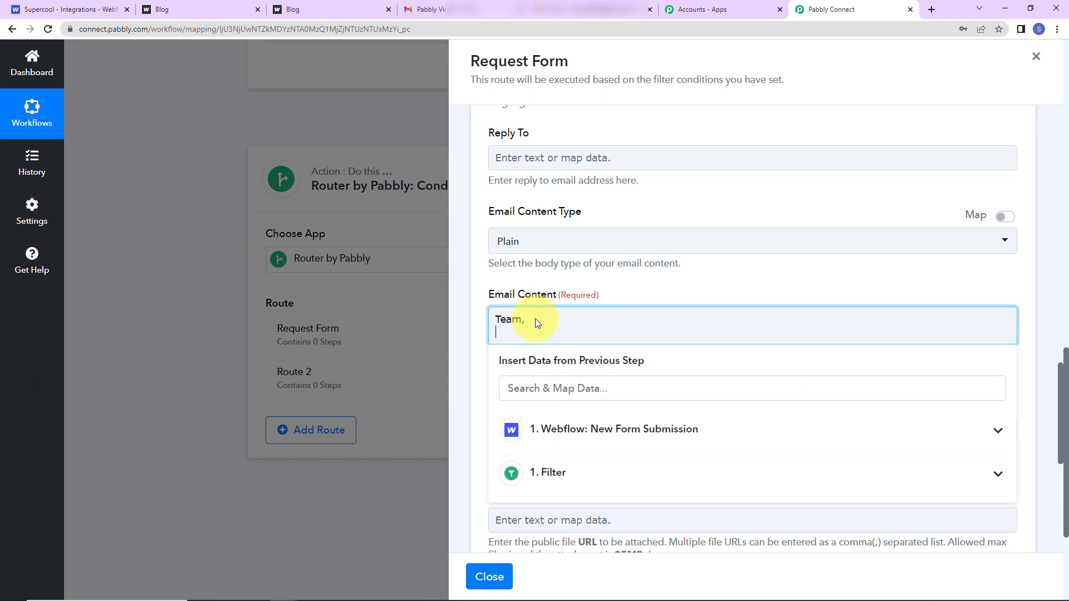
text(We have rec)
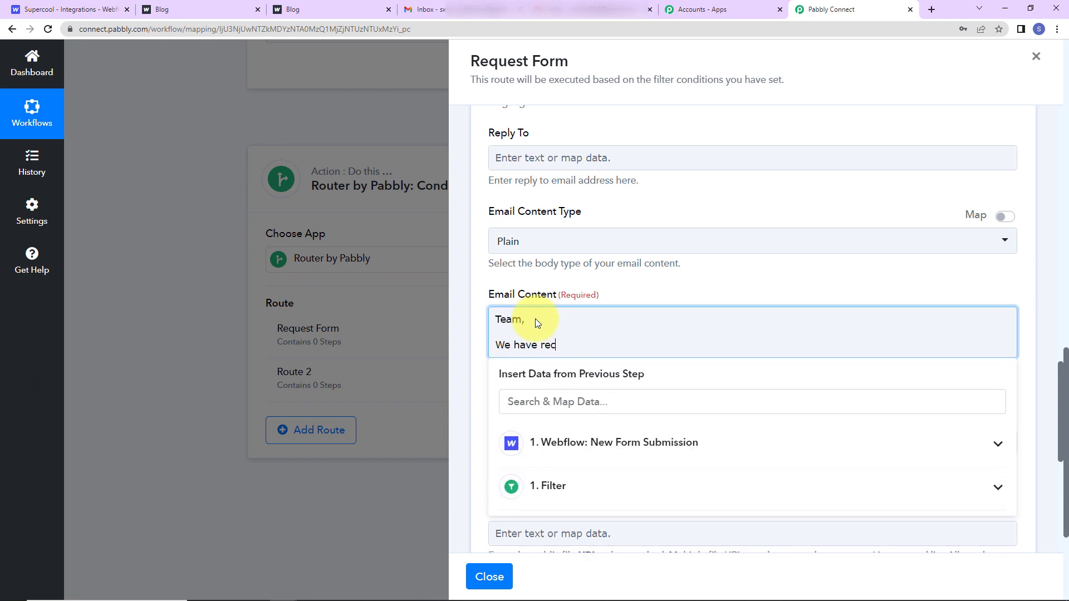
text(eived a new reques)
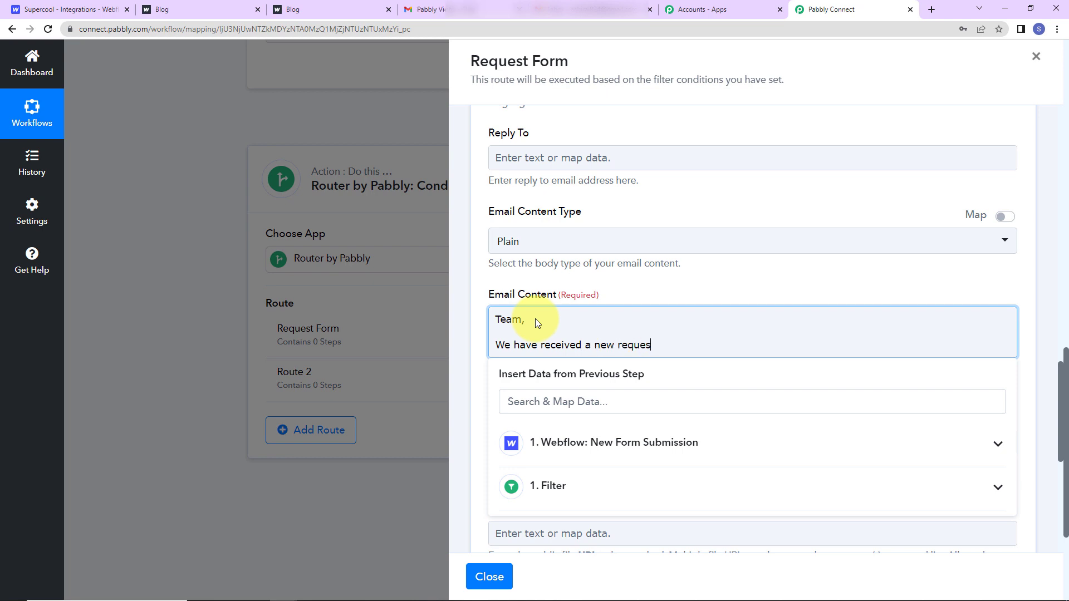
text(t.)
key(Return)
key(Return)
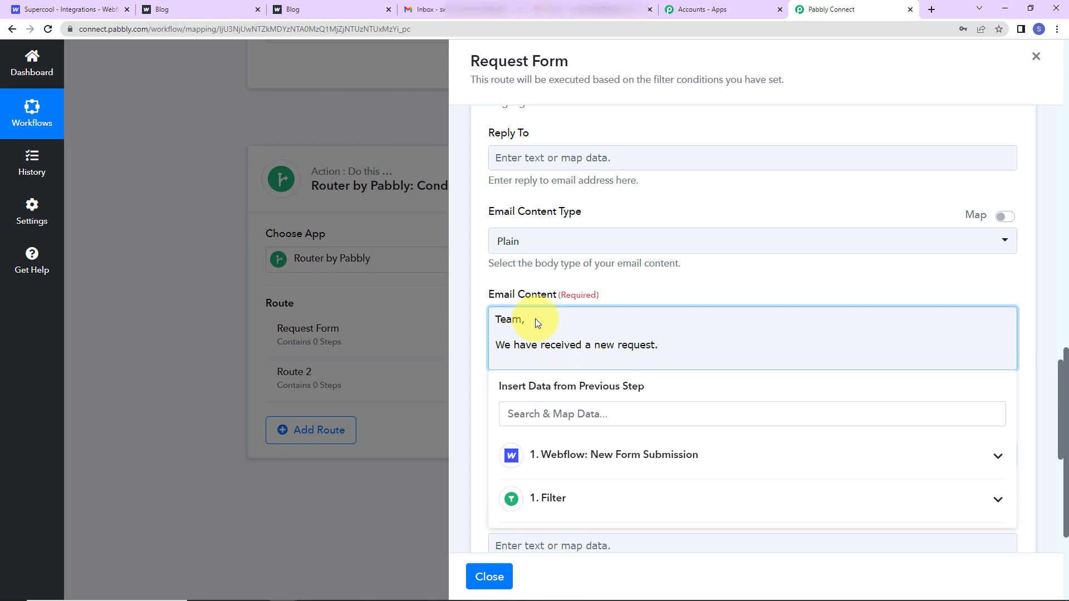
text(Detail)
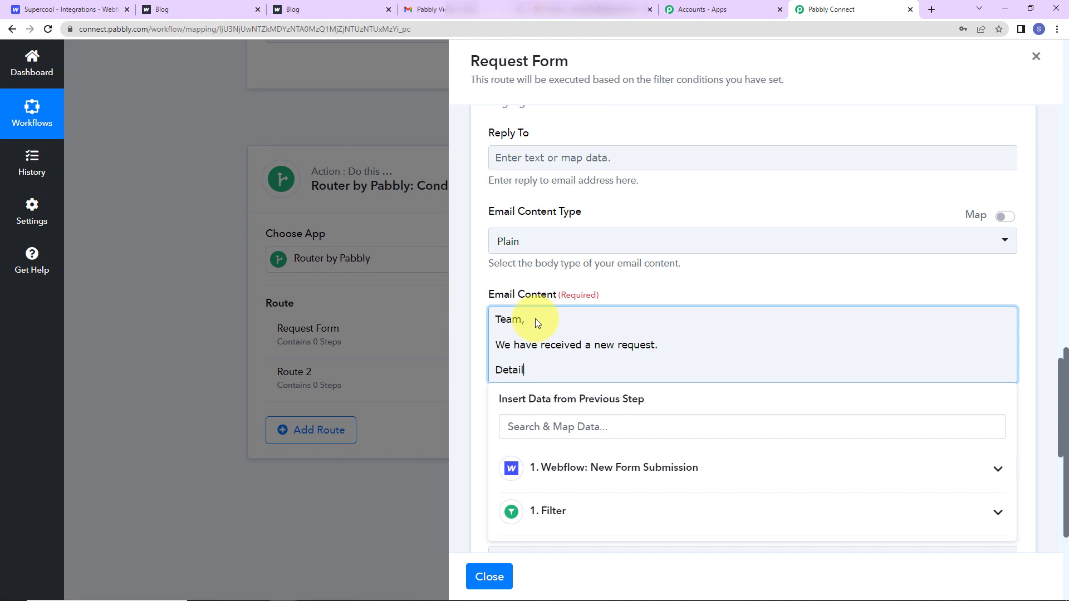
text(s:)
key(Return)
key(Return)
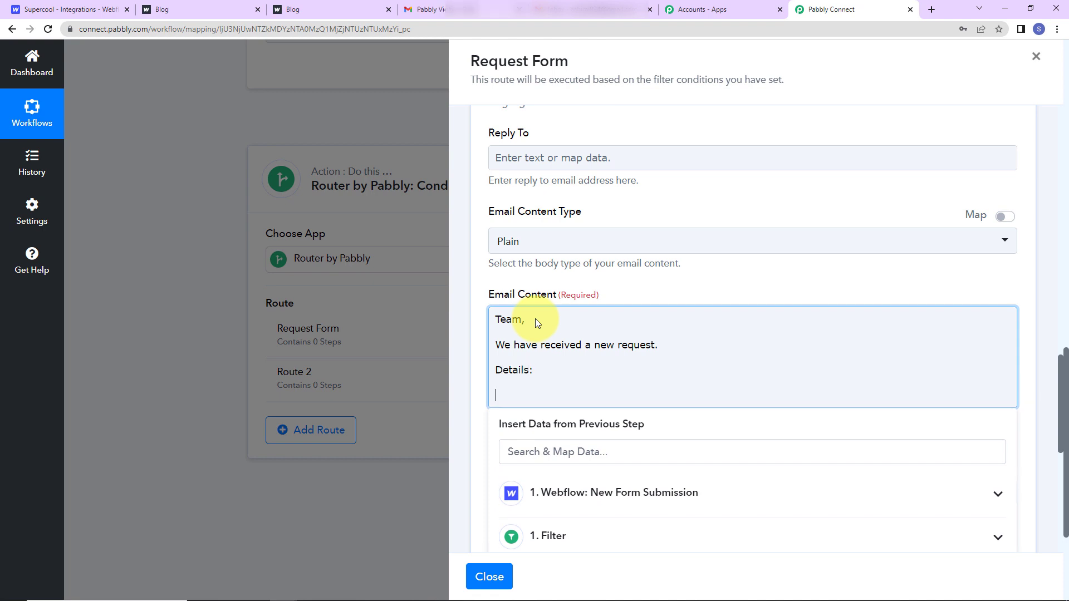
Add Name, Email Address and Request Details lines mapped to Data Name 2, Data Email 2 and Data Request.
text(Name:)
scroll(696, 387, down, 2)
click(650, 372)
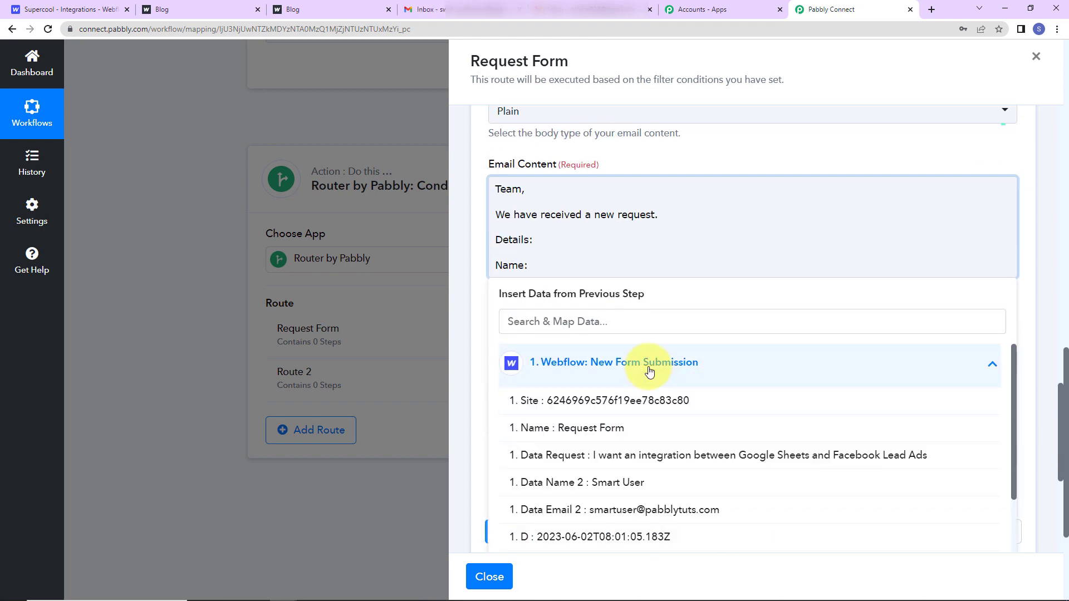
click(619, 489)
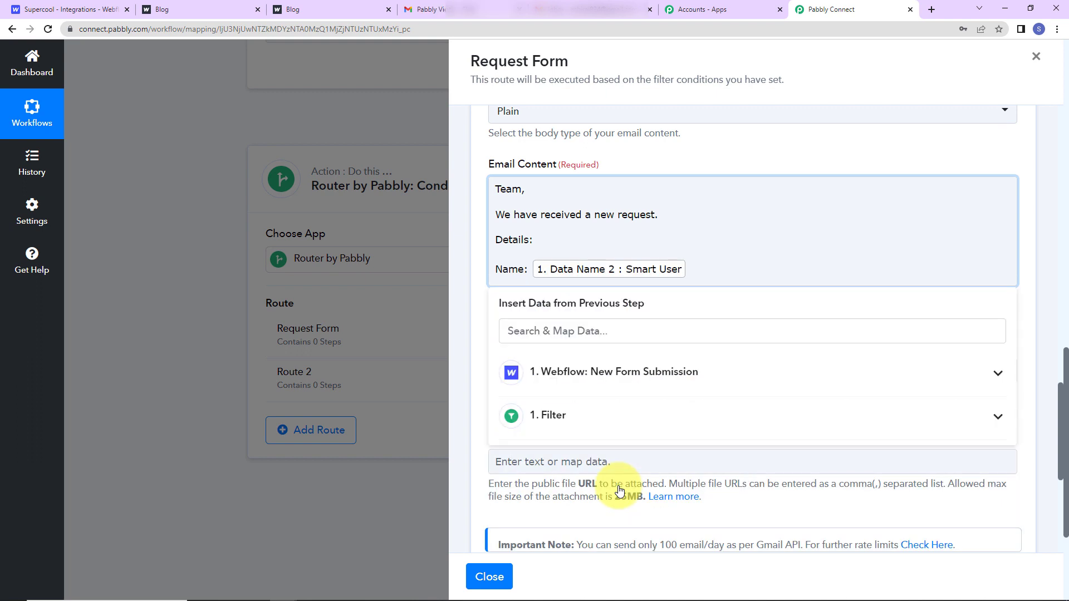
key(Return)
text(E)
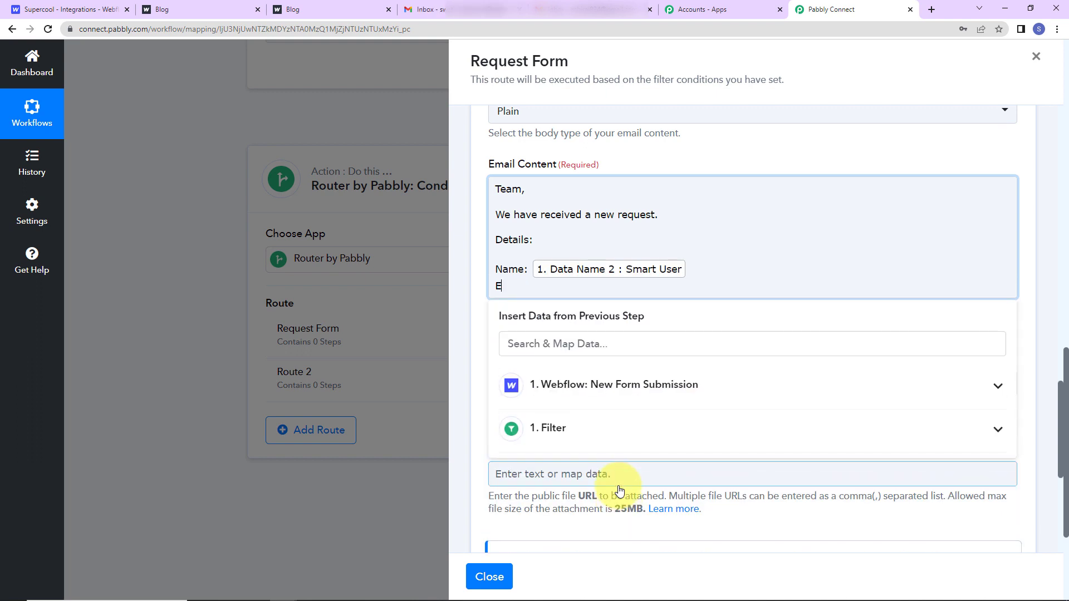
text(mail Address:)
click(691, 386)
click(639, 529)
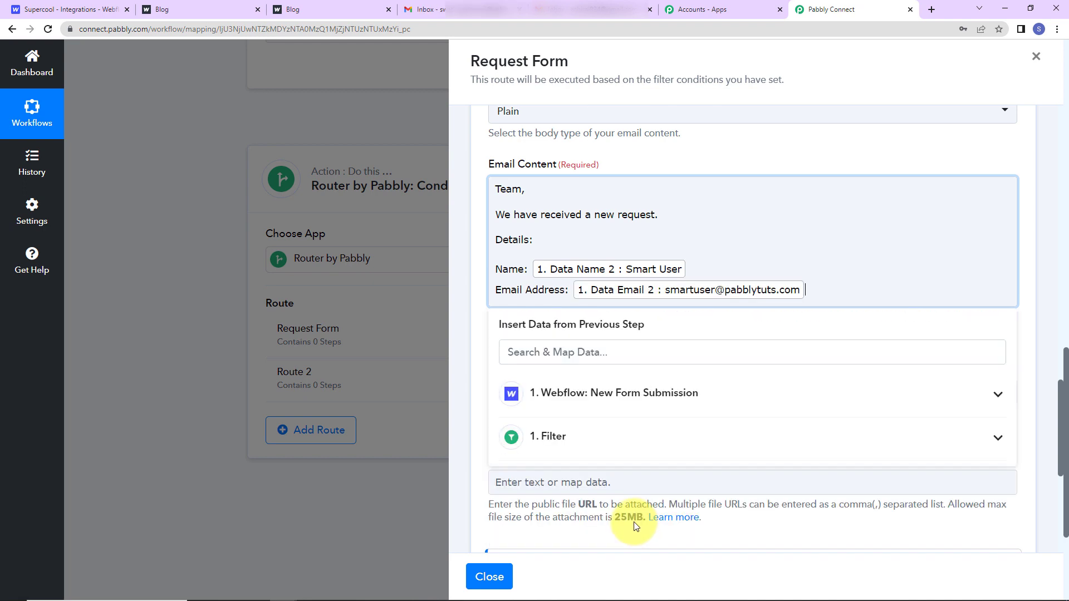
key(Return)
text(Req)
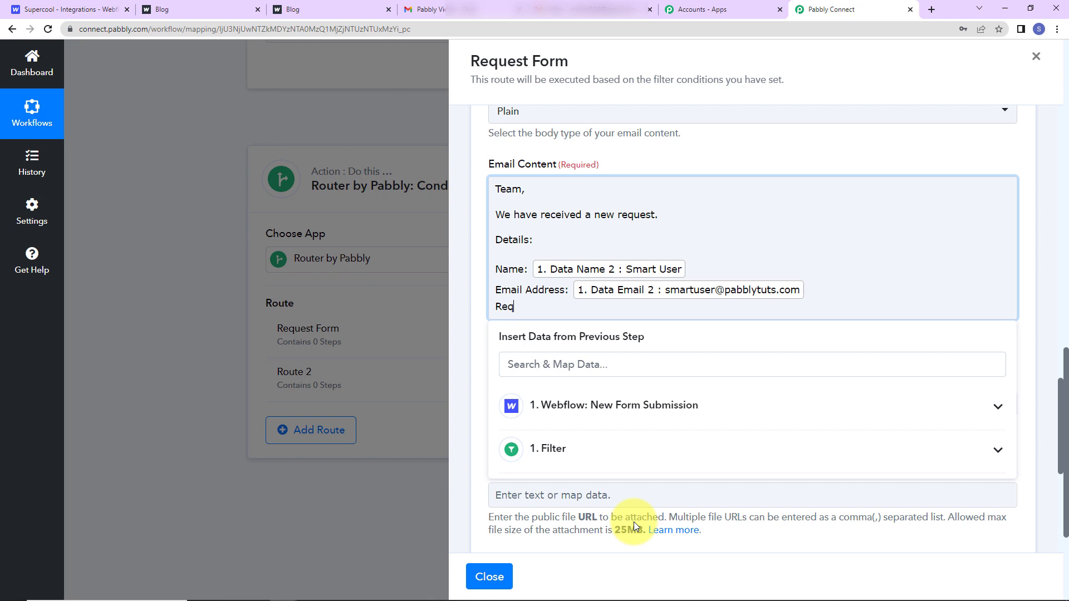
text(uest Detai)
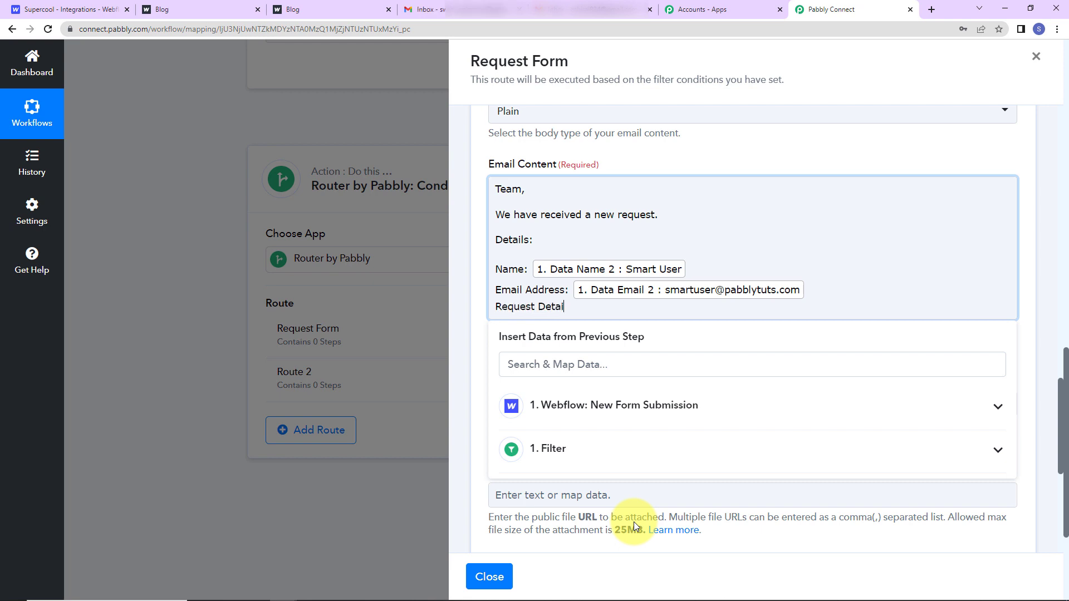
text(ls:)
click(629, 405)
scroll(644, 441, down, 1)
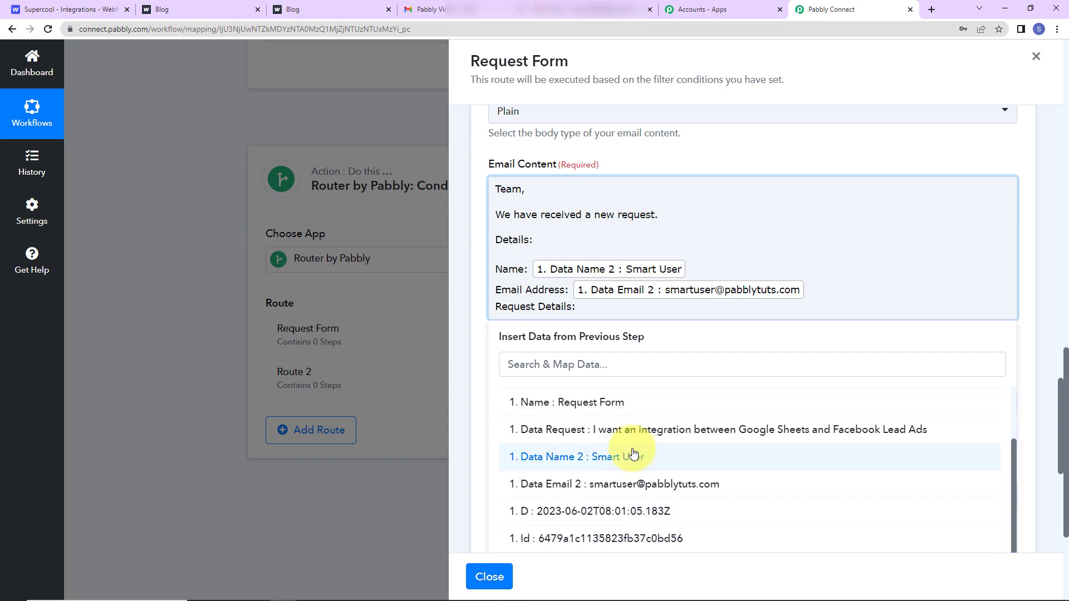
click(627, 436)
End the body with 'Please do the needful.' and 'Regards'.
key(Return)
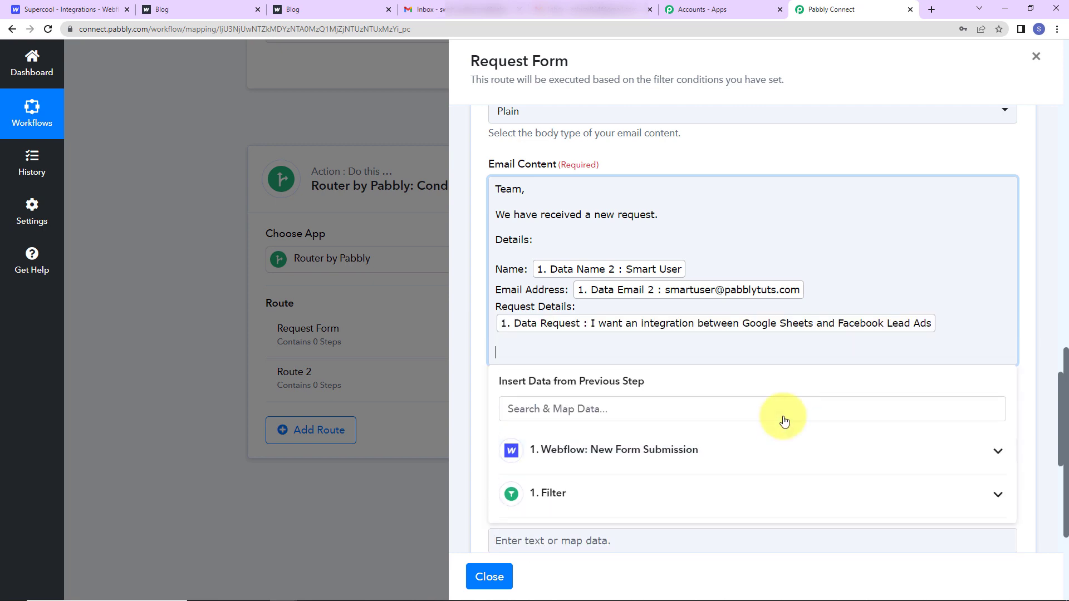
text(Please do the needful.)
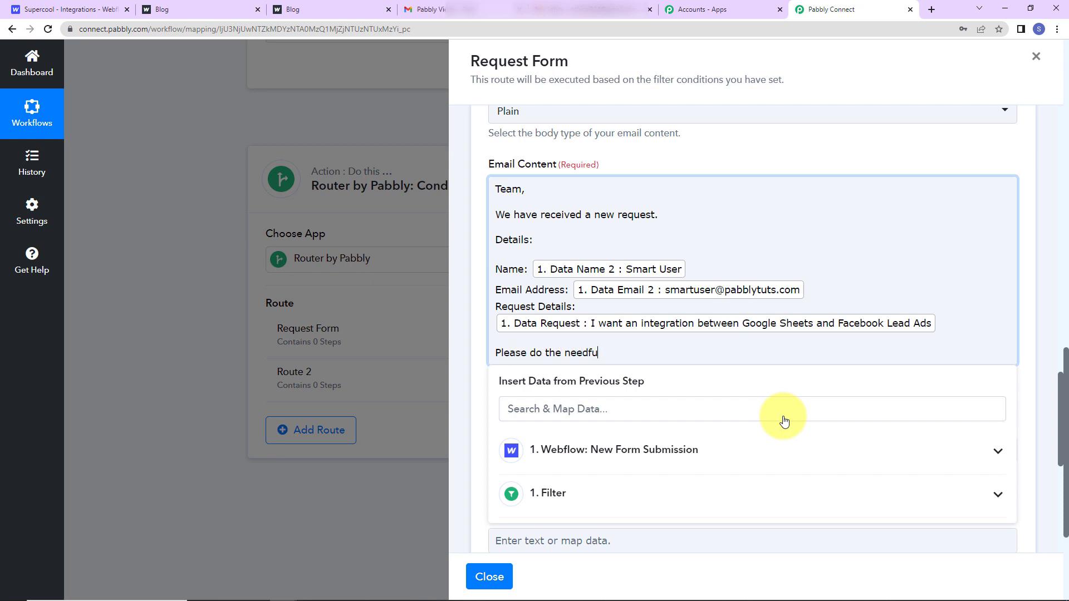
key(Return)
text(Regards)
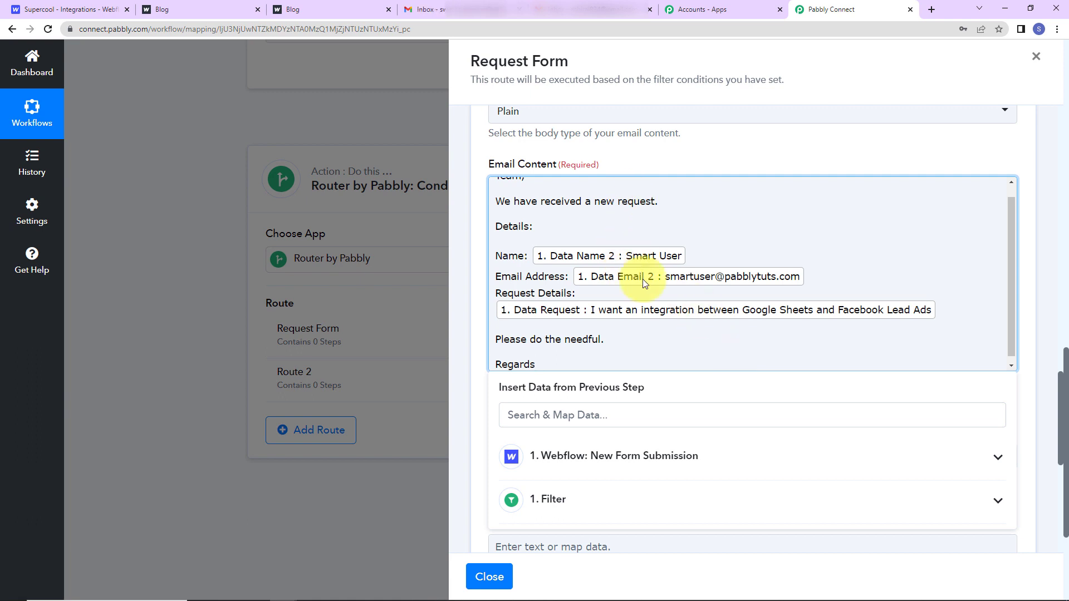
Leave File Name and Attachment empty, then save and test-send the Gmail step, which returns status 'sent'.
click(671, 391)
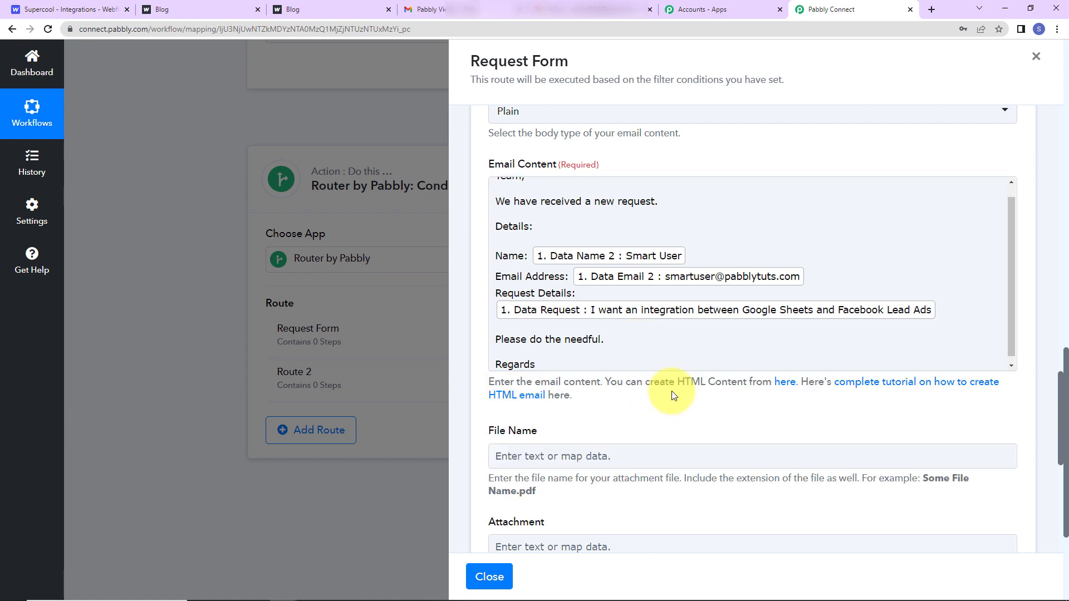
scroll(671, 391, down, 3)
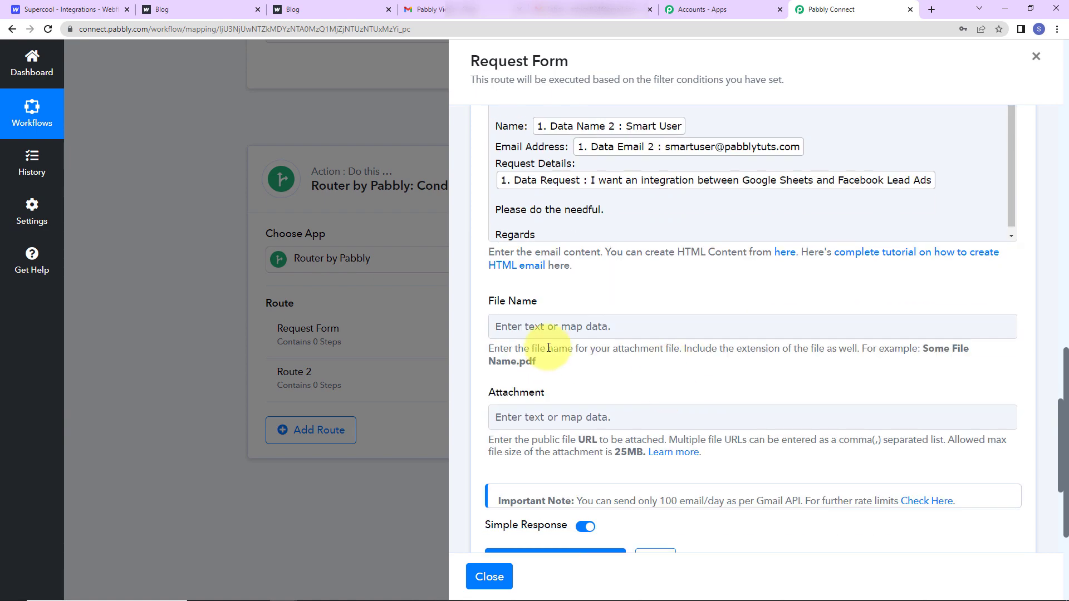
click(502, 323)
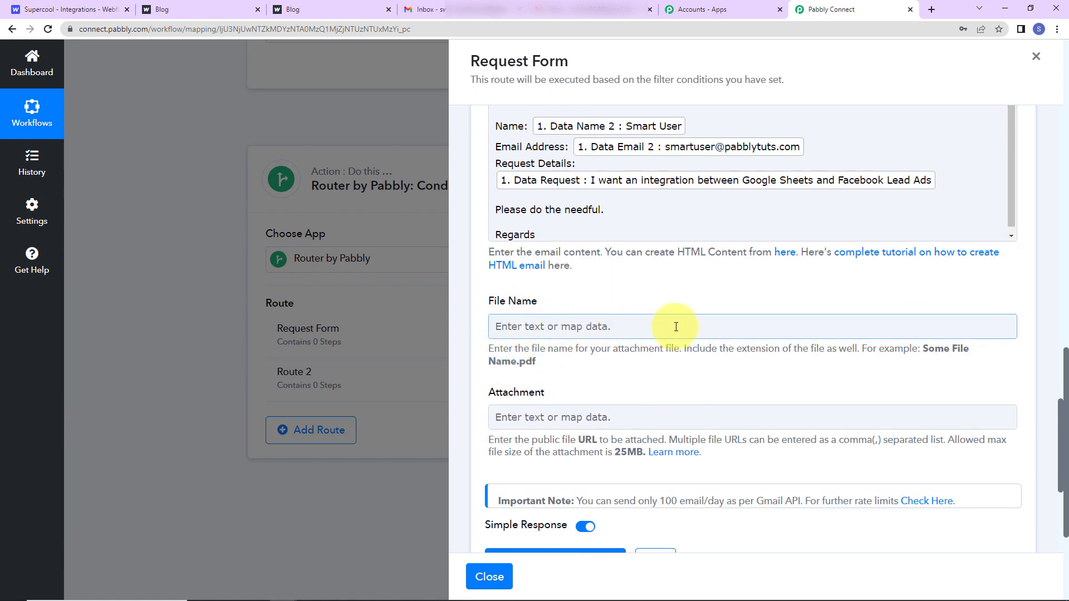
click(532, 418)
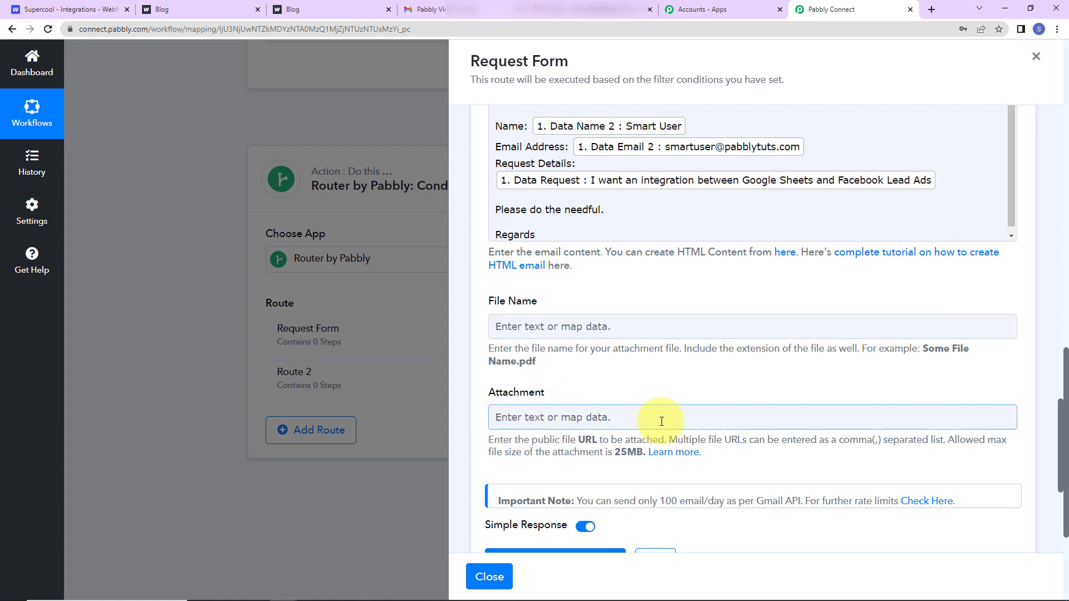
click(737, 435)
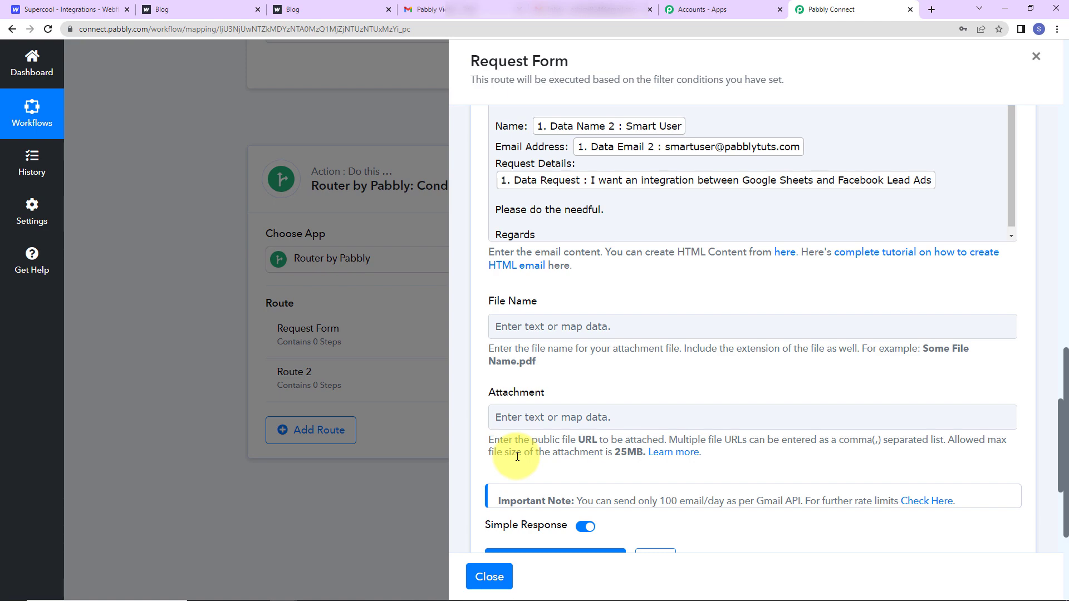
scroll(653, 416, down, 5)
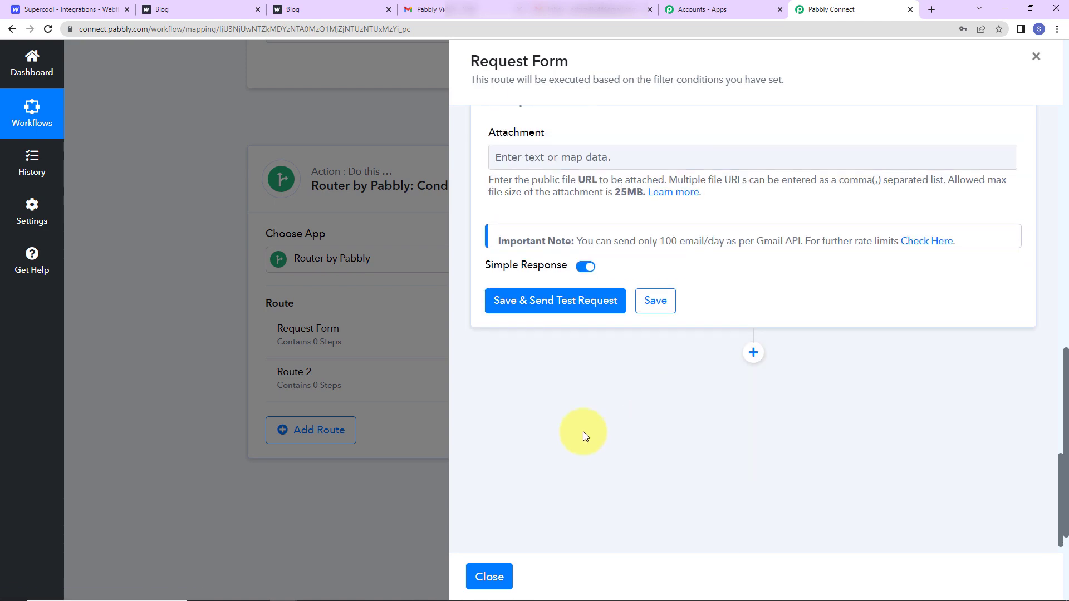
click(555, 300)
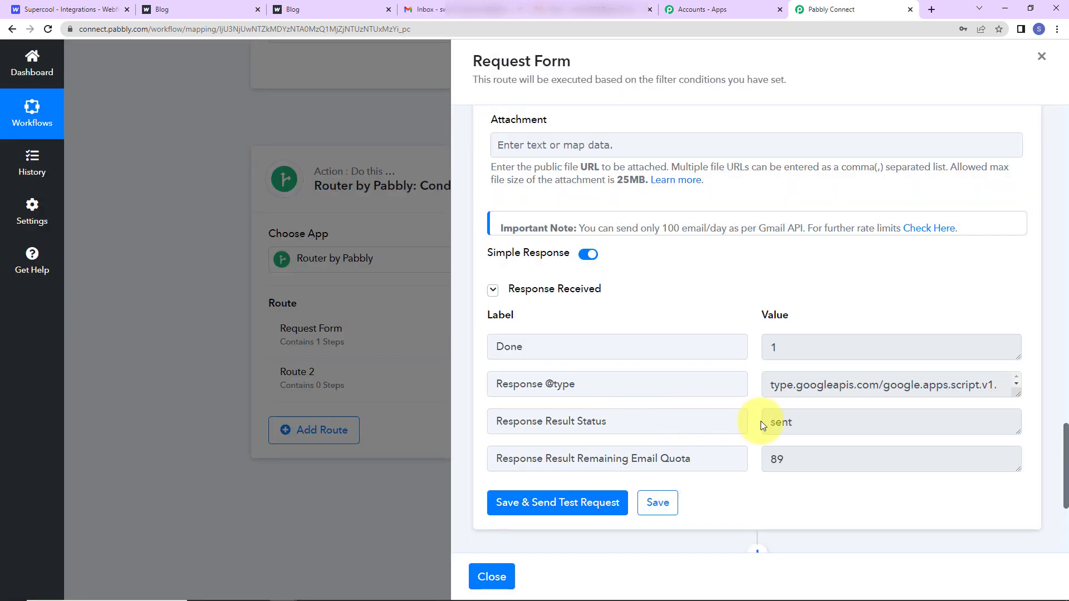
click(579, 11)
Reload Gmail, read the New Request Received email, and return to Pabbly Connect.
key(F5)
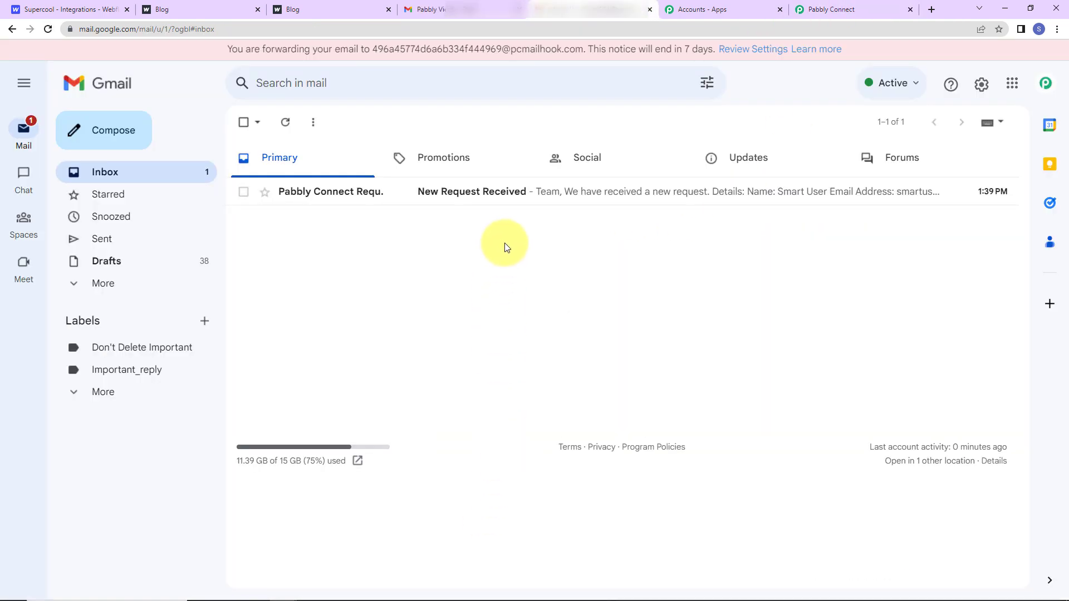
click(510, 195)
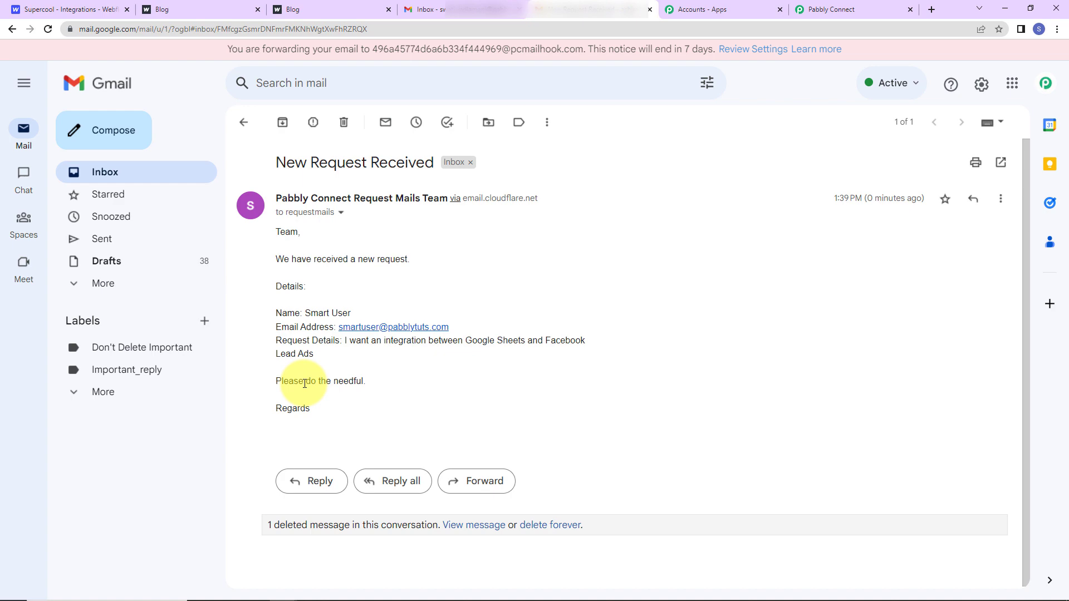
click(851, 9)
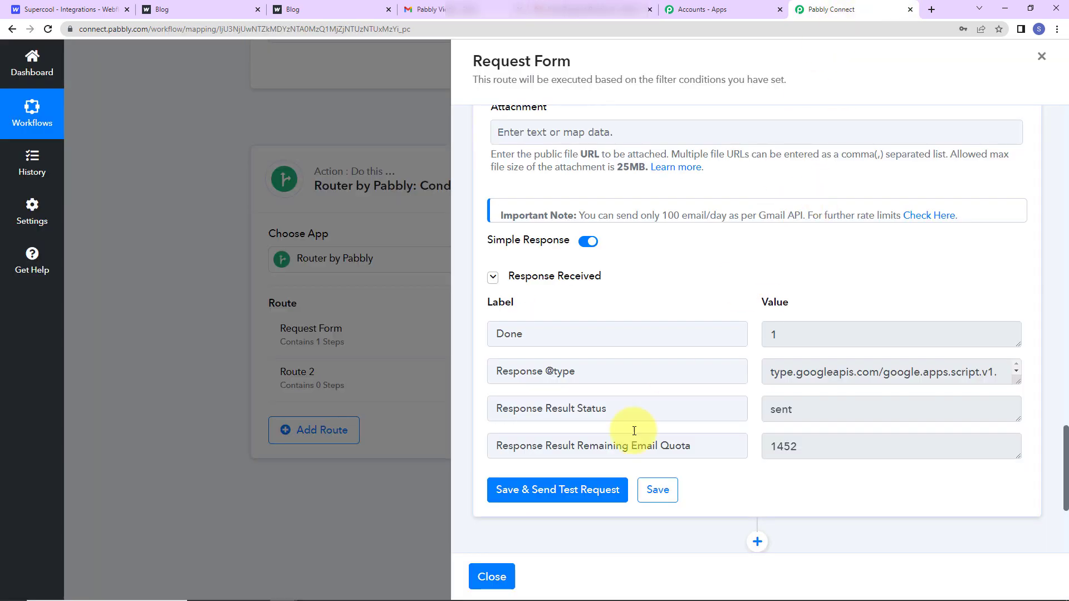
Close the Request Form panel and rename Route 2 to 'Inquiry Form'.
click(492, 577)
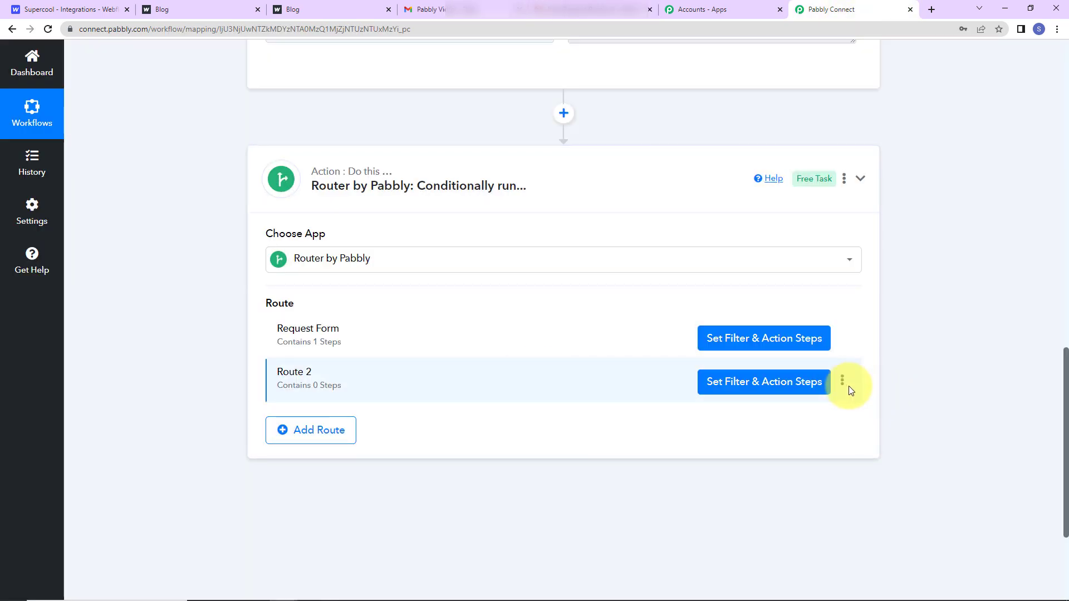
click(843, 383)
click(778, 401)
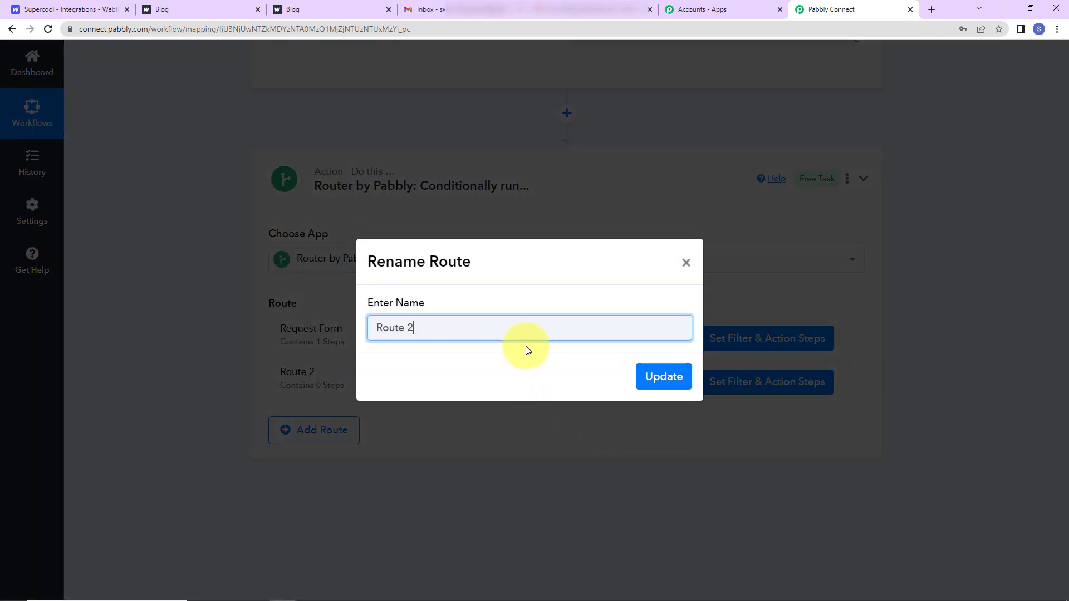
drag(526, 336, 1, 348)
text(Inquiry Form)
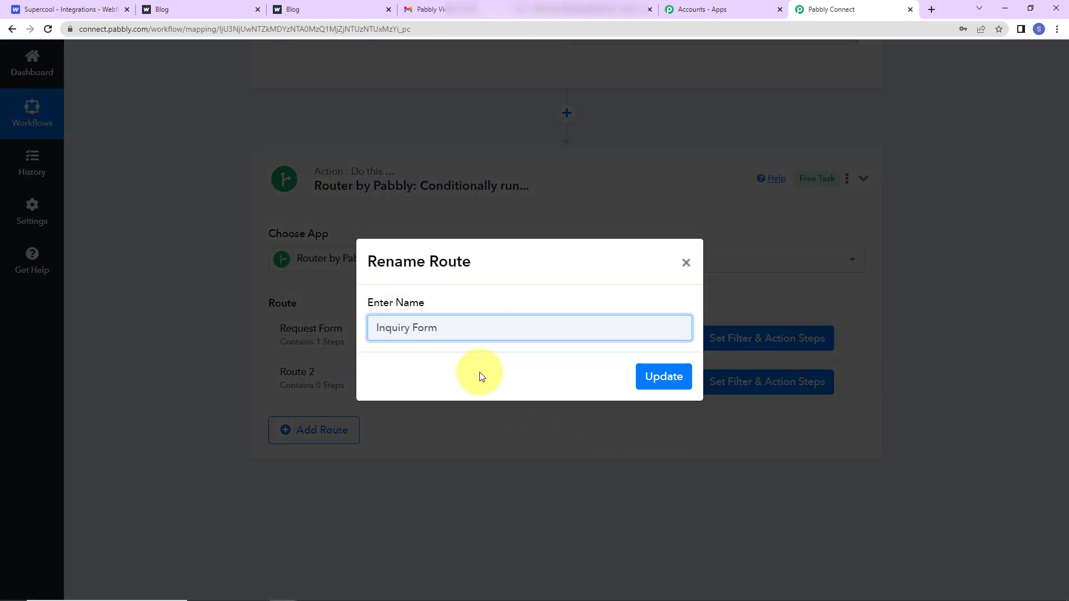
click(663, 376)
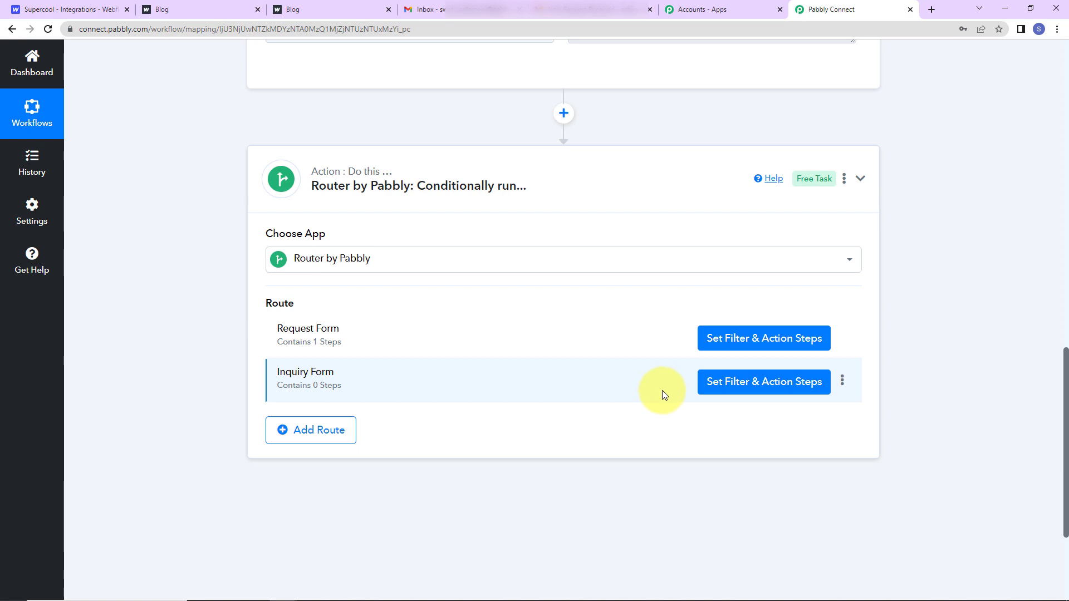
click(760, 383)
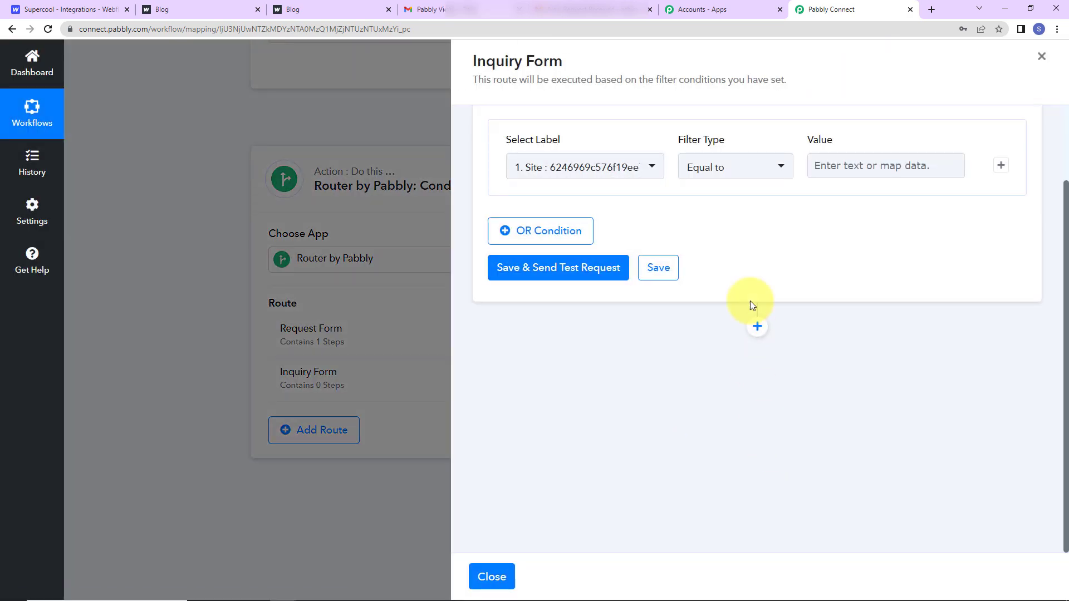
Filter the Inquiry Form route on Webflow Name equal to 'Inquiry Form' and run the test.
click(613, 166)
click(596, 239)
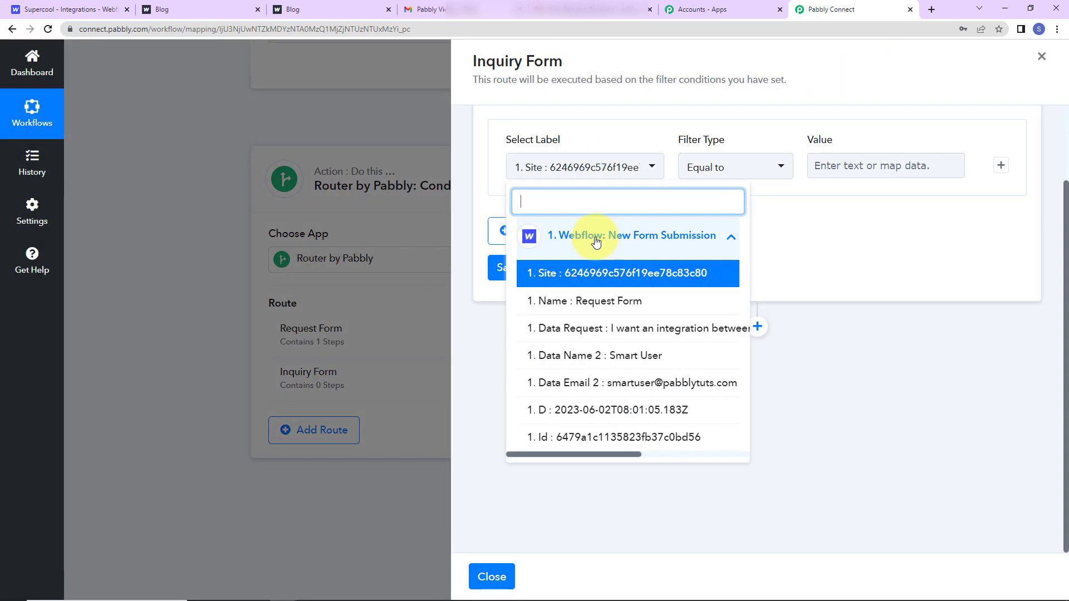
click(580, 305)
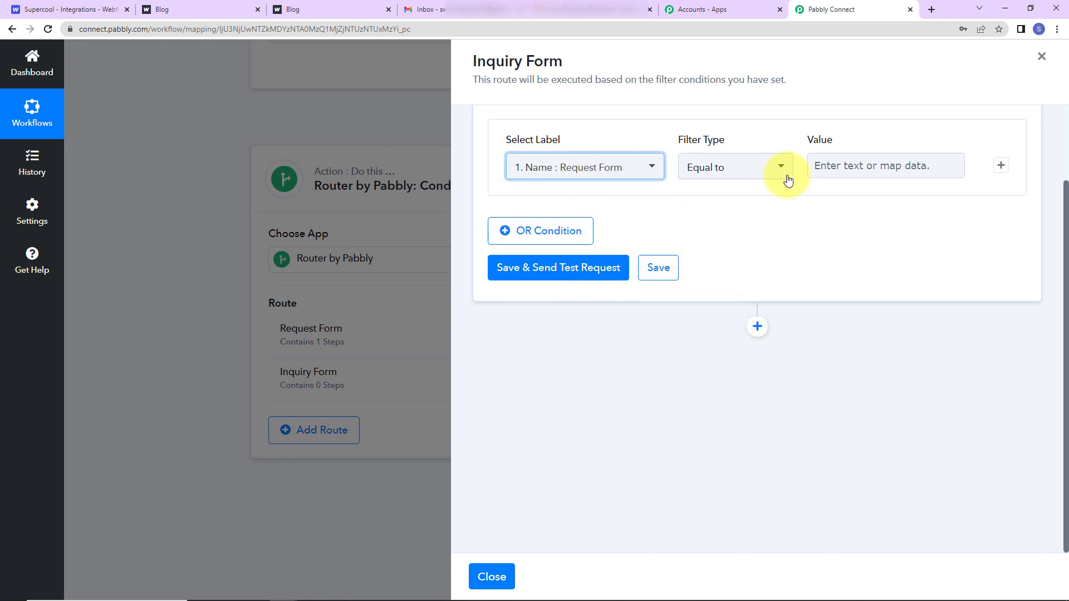
click(829, 167)
text(Inquiry Form)
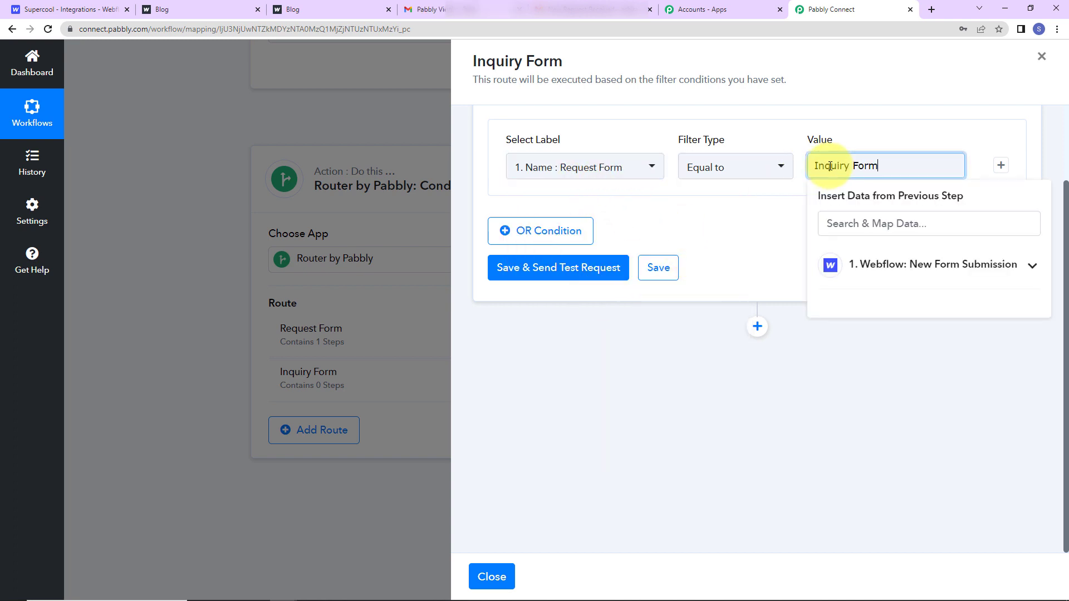
click(727, 277)
click(557, 270)
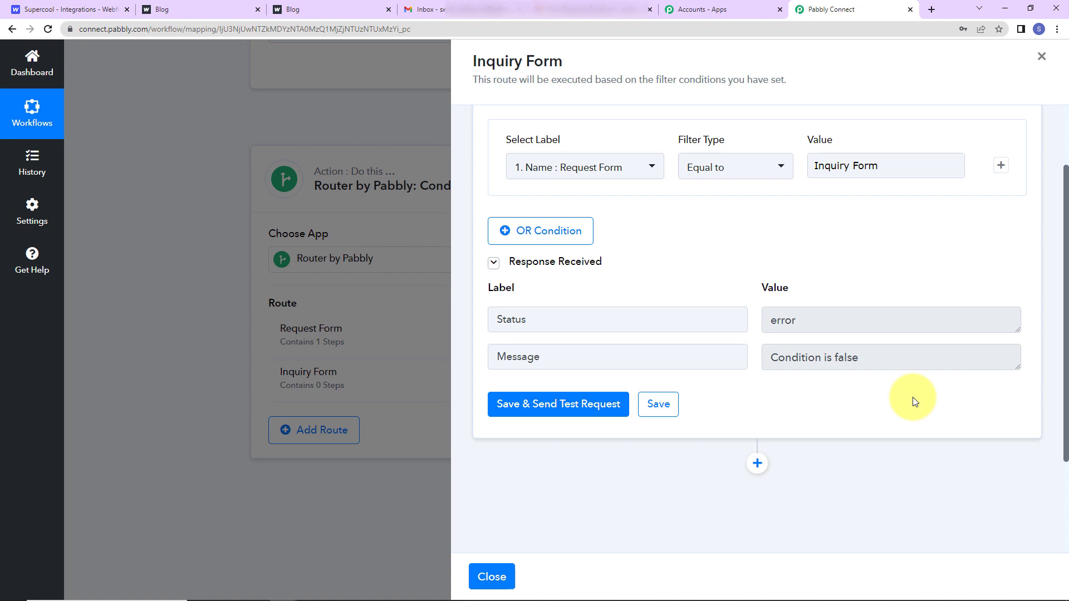
scroll(913, 397, down, 3)
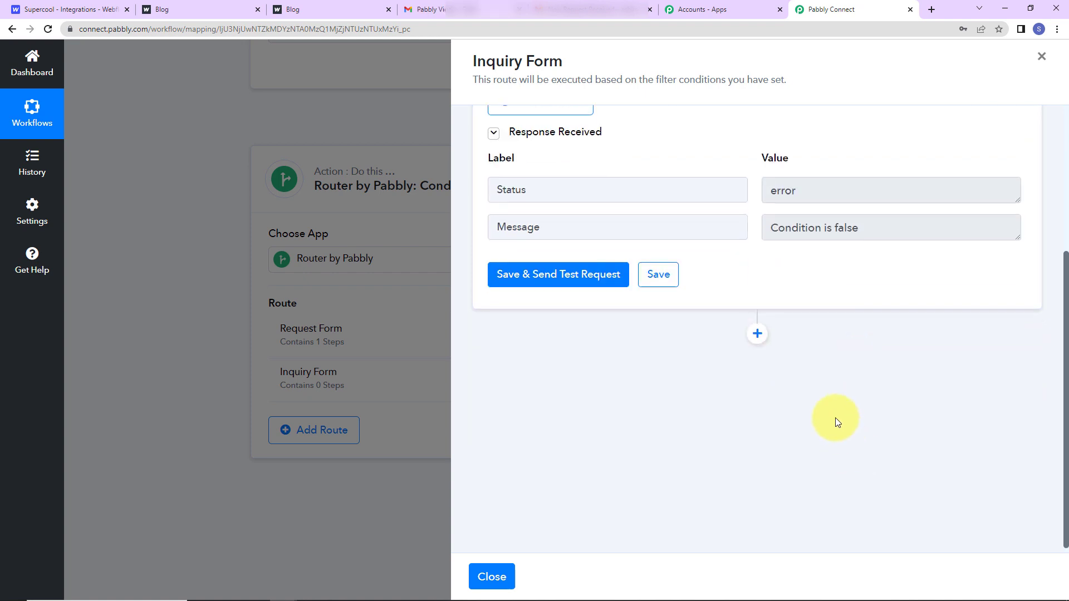
Add a Gmail Send Email action to the Inquiry Form route using the existing Gmail connection.
click(752, 328)
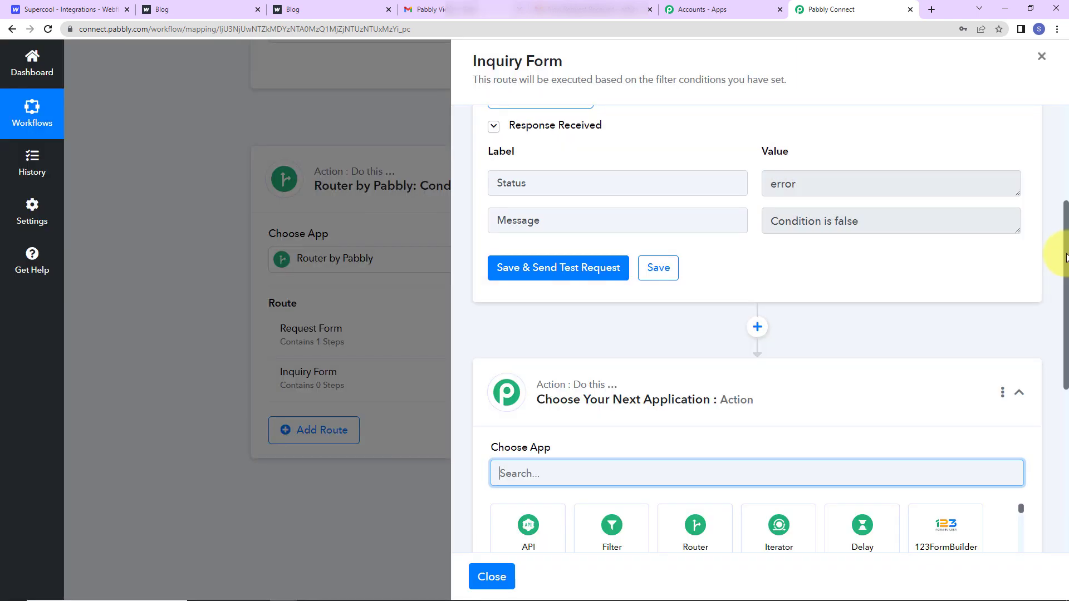
scroll(931, 319, down, 5)
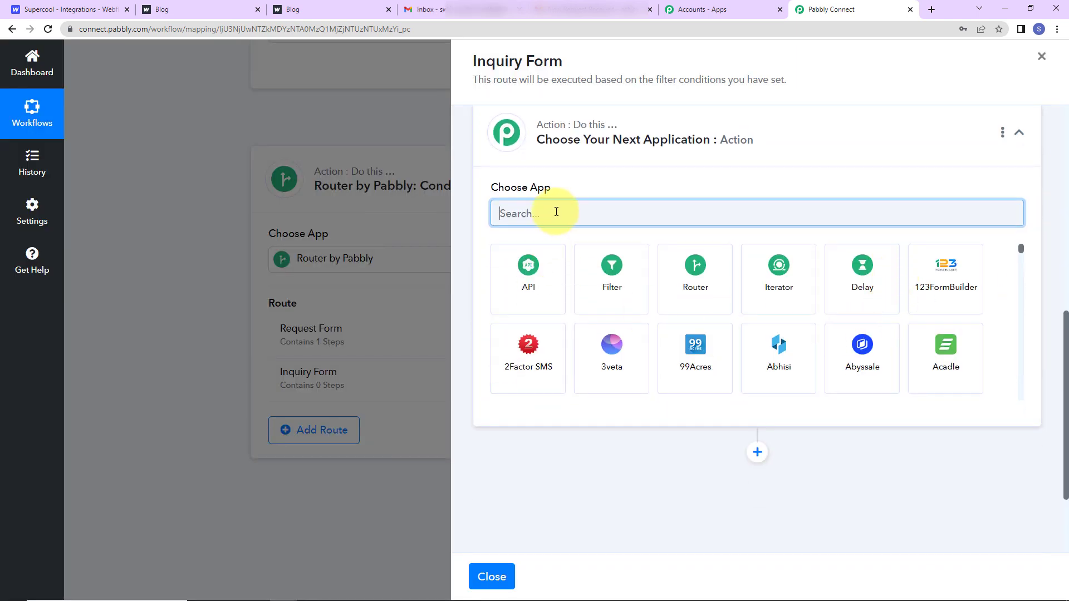
text(gmail)
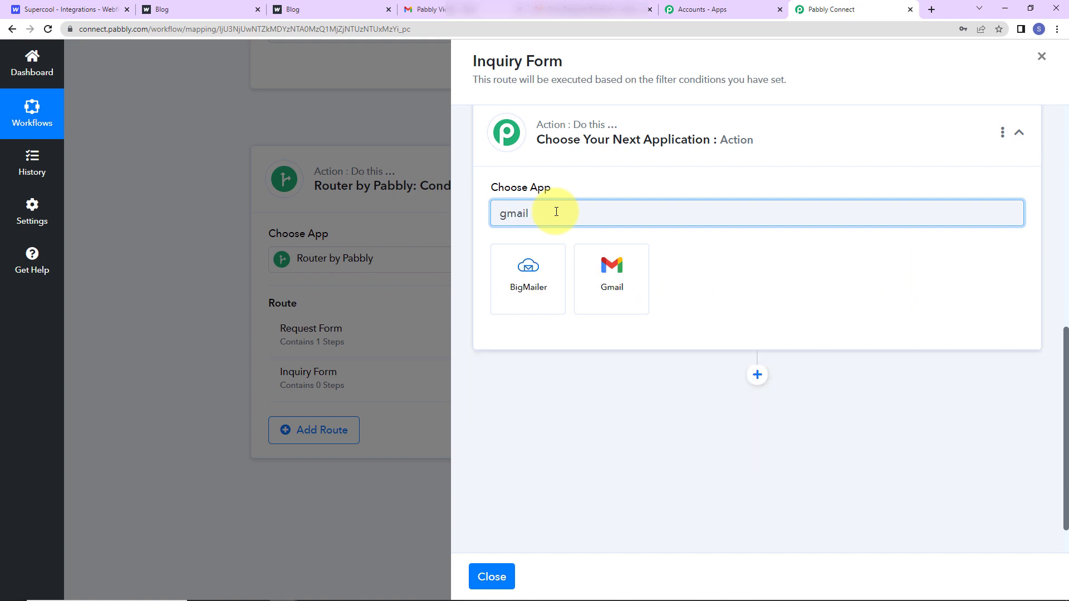
click(597, 290)
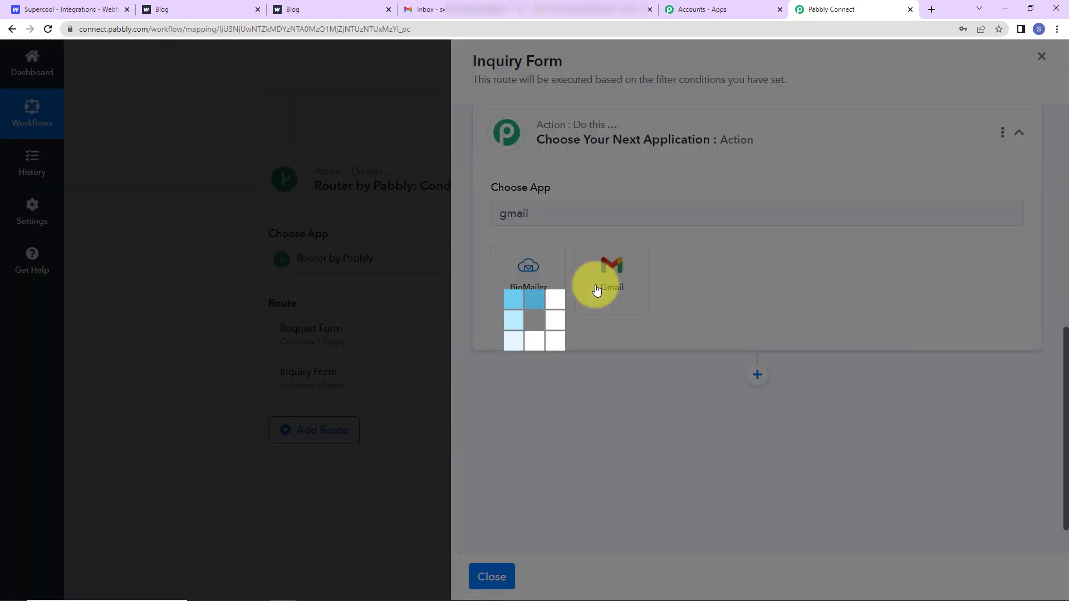
click(516, 270)
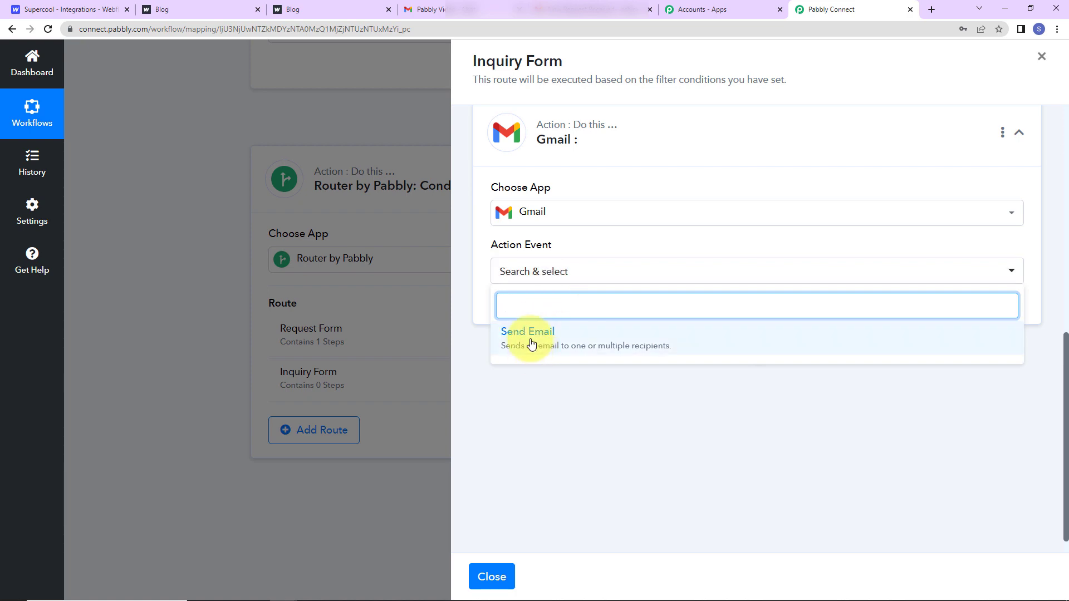
click(529, 341)
click(520, 309)
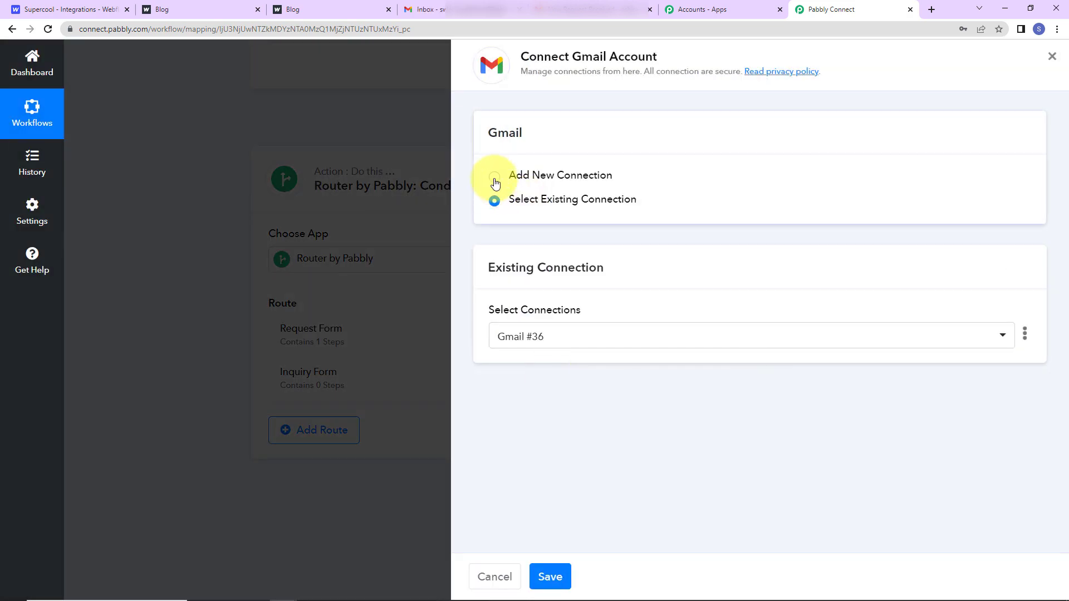
click(550, 577)
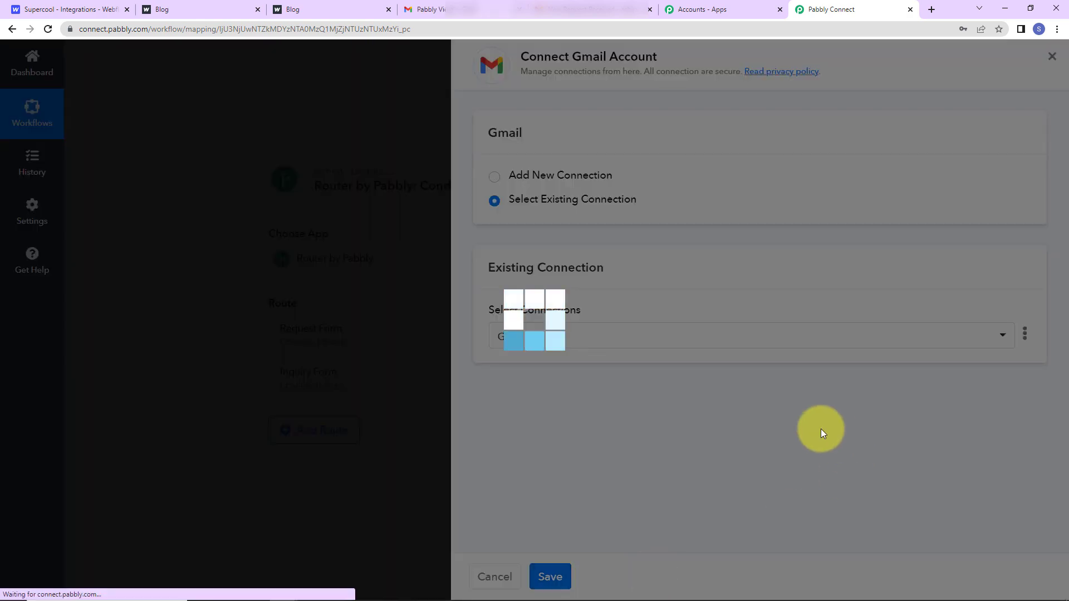
scroll(628, 395, down, 2)
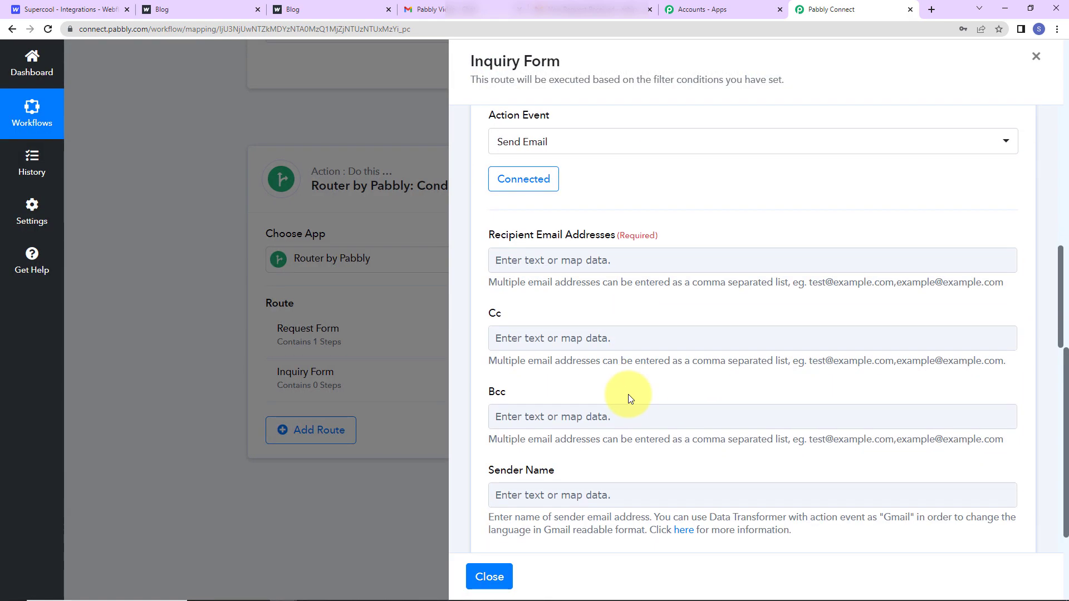
Set the inquiry recipient address, sender name 'Pabbly Connect Inquiry Team' and subject 'New Inquiry Received'.
click(547, 260)
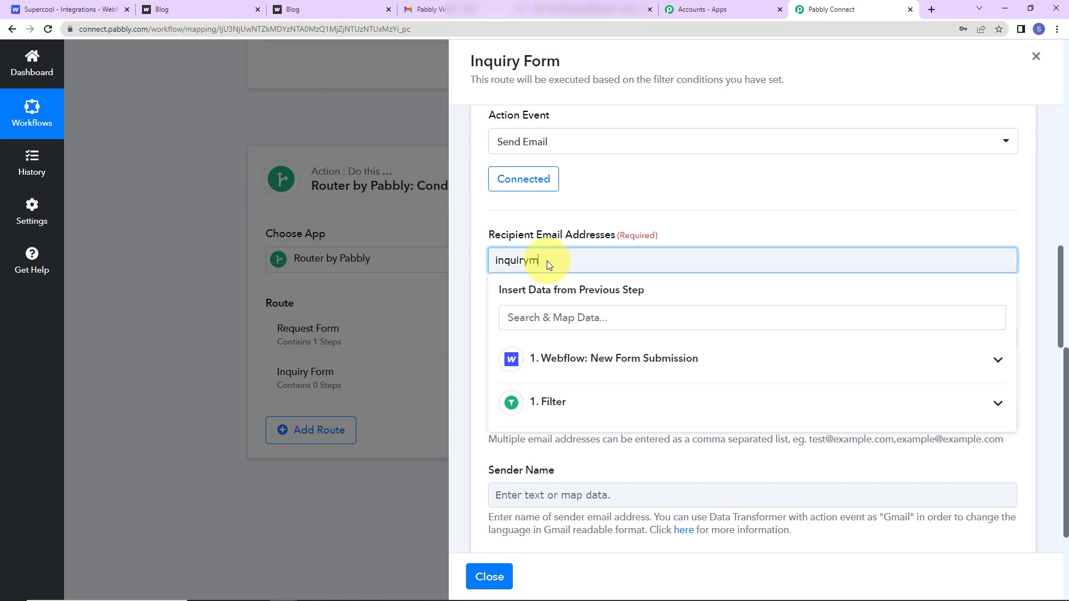
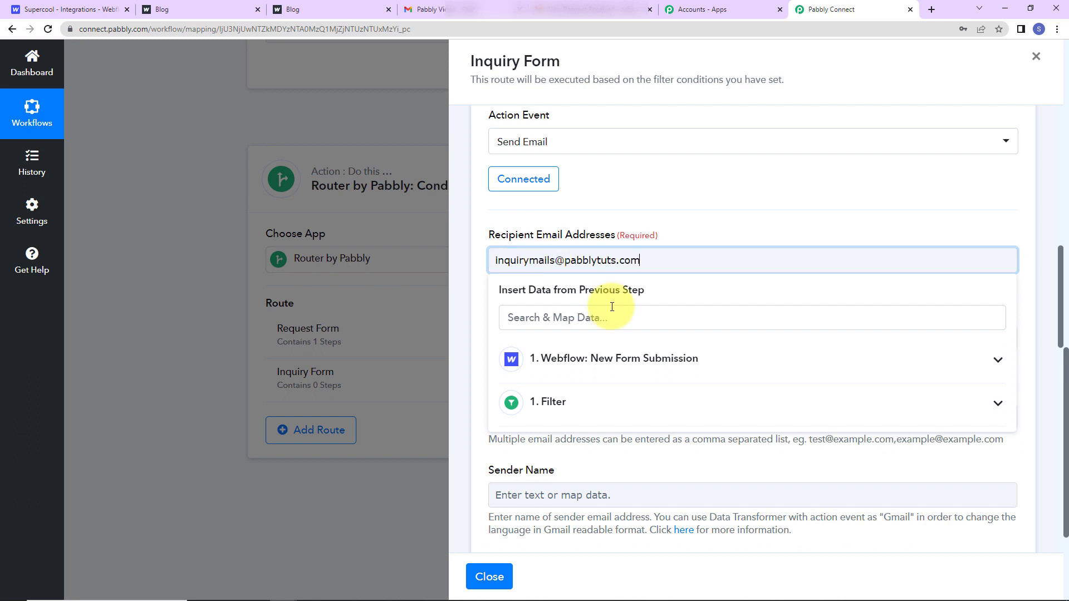
click(714, 230)
scroll(621, 345, down, 2)
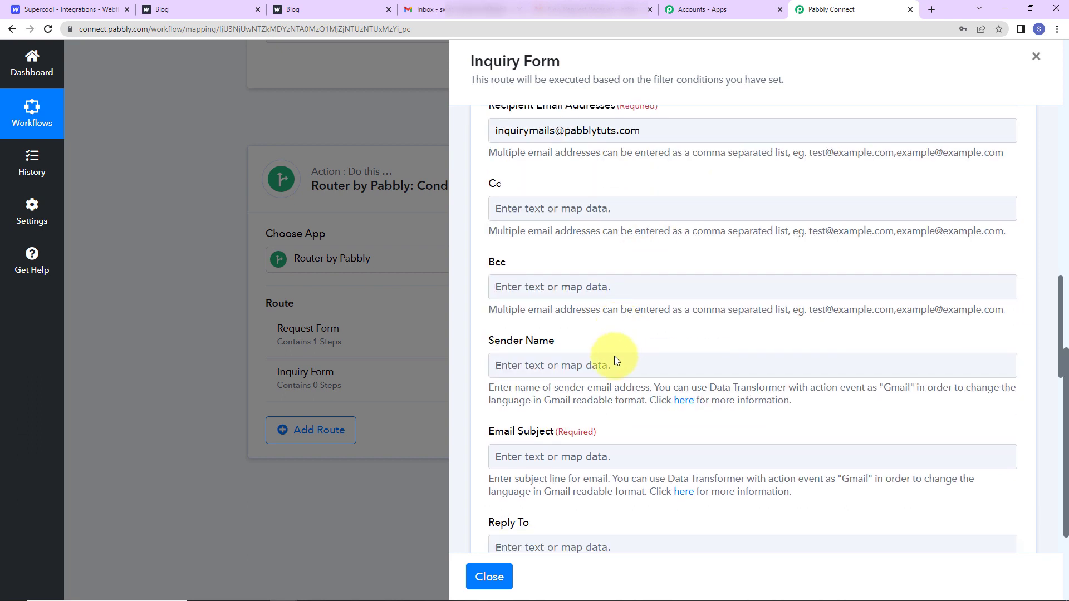
click(524, 365)
text(Pab)
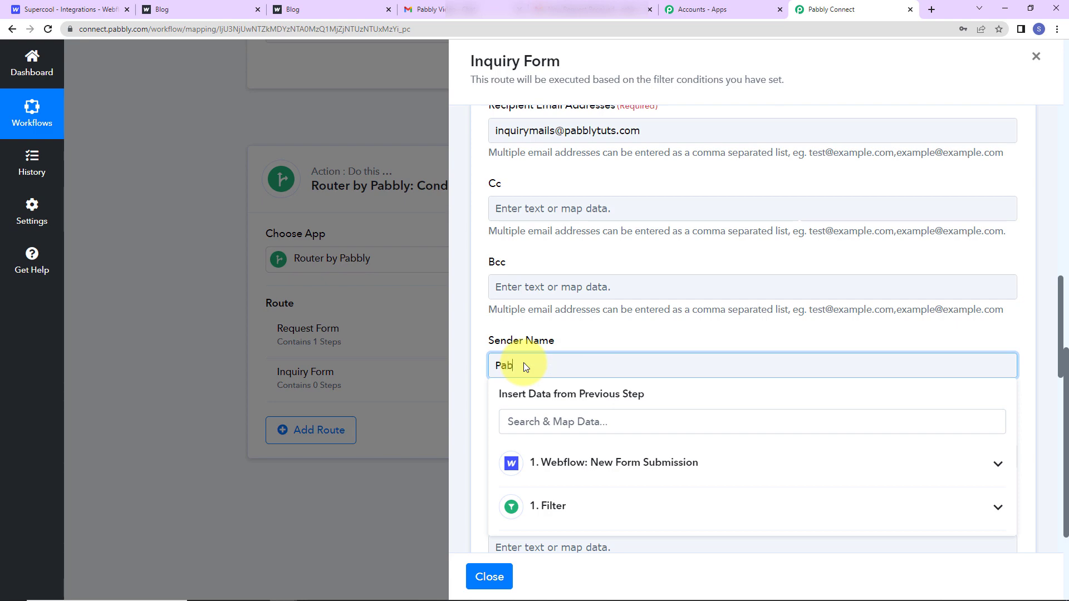
text(bly Connect Inquiry Team)
click(740, 272)
scroll(747, 334, down, 2)
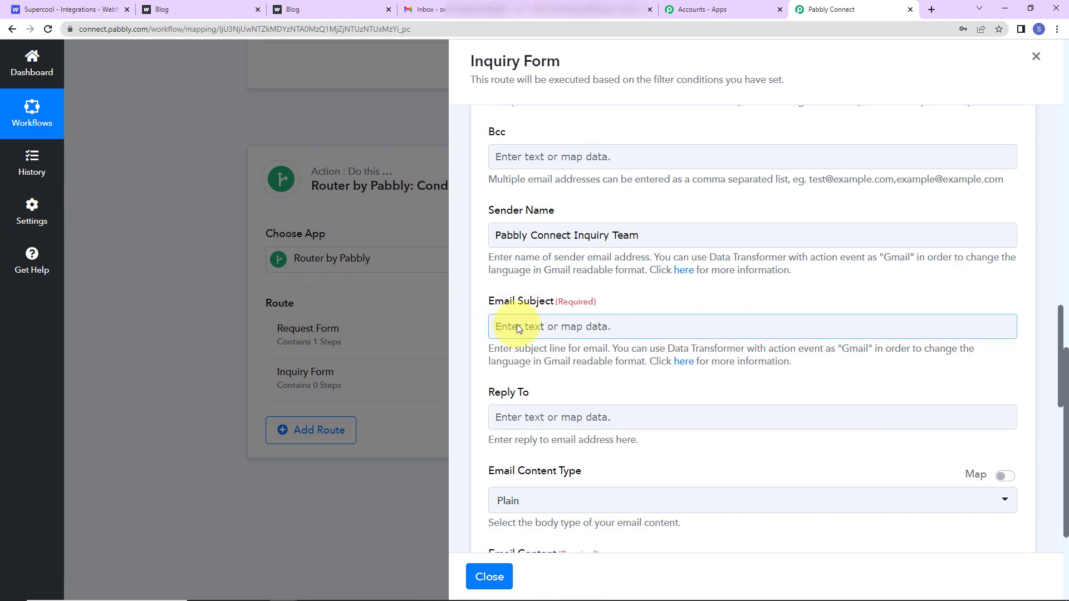
click(517, 329)
text(New)
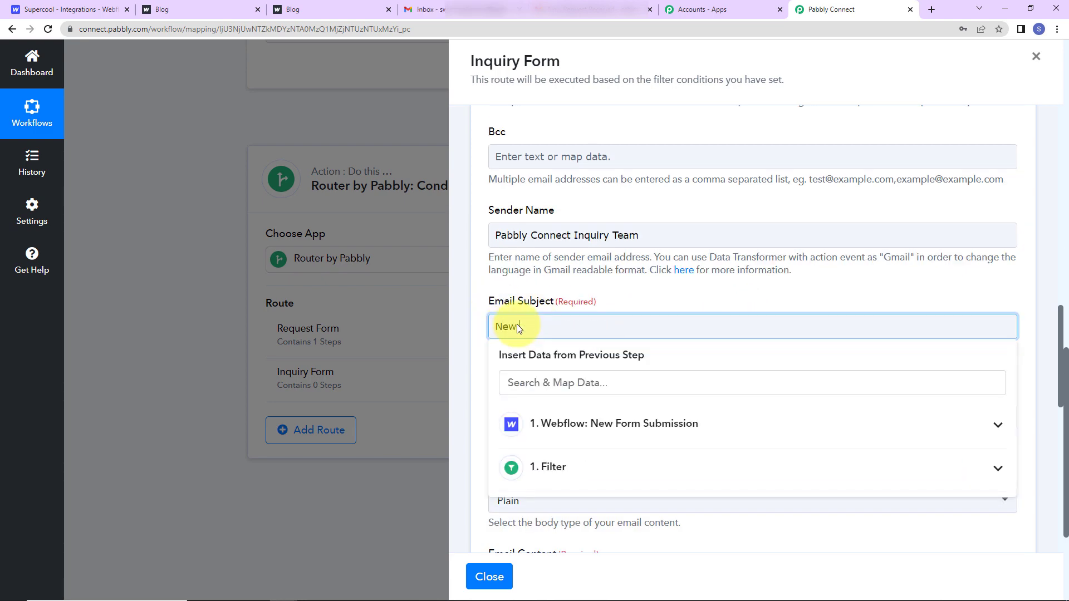
text( Inquiry Received)
click(572, 297)
scroll(568, 396, down, 7)
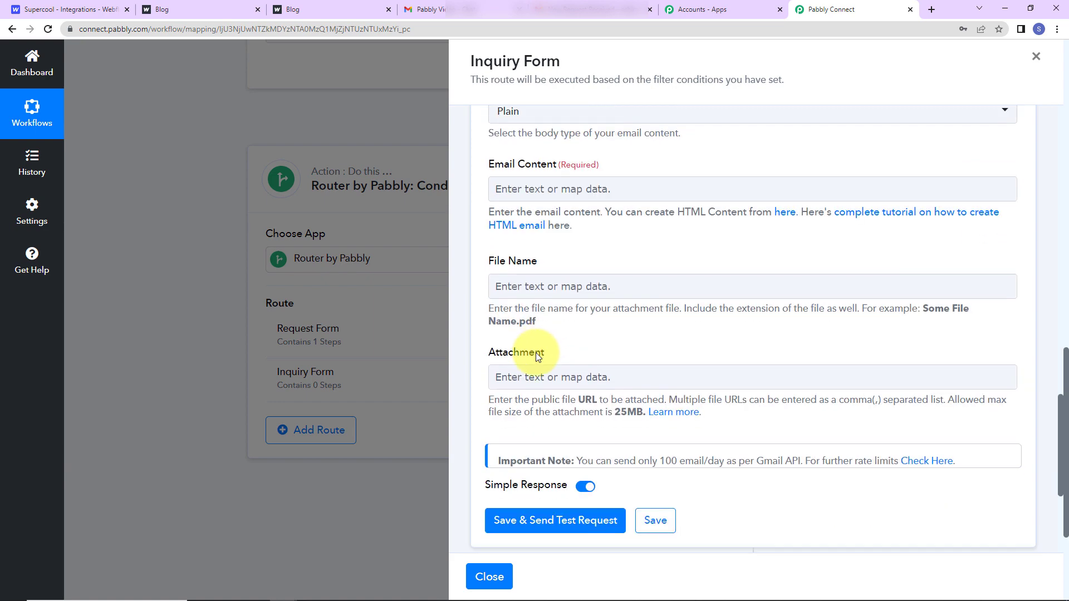
Start the email body with 'Team,', 'We have received a new inquiry.' and 'Details:'.
click(518, 189)
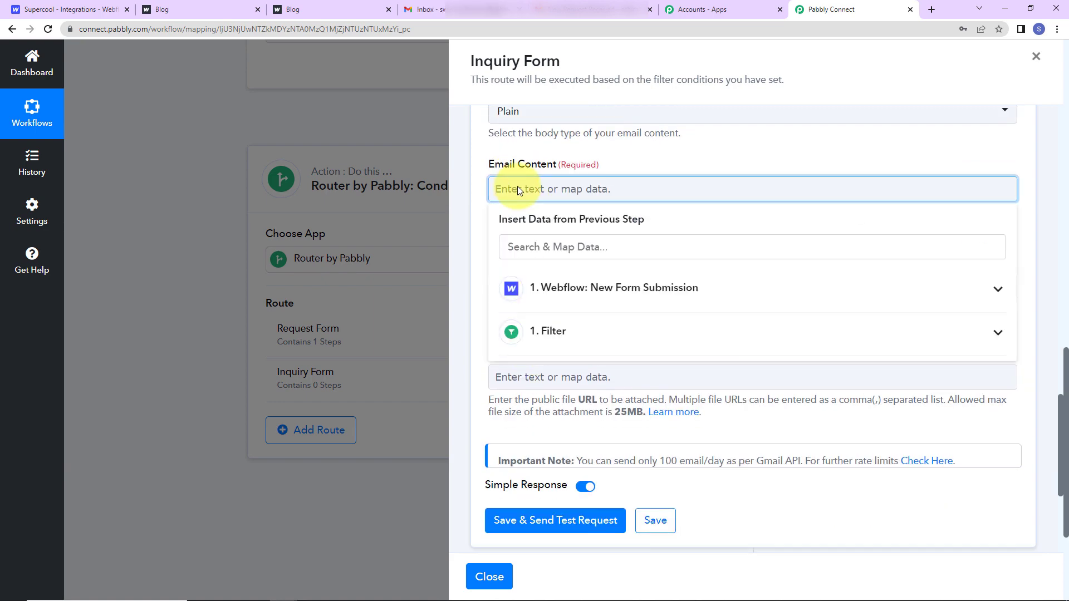
text(Team,)
key(Return)
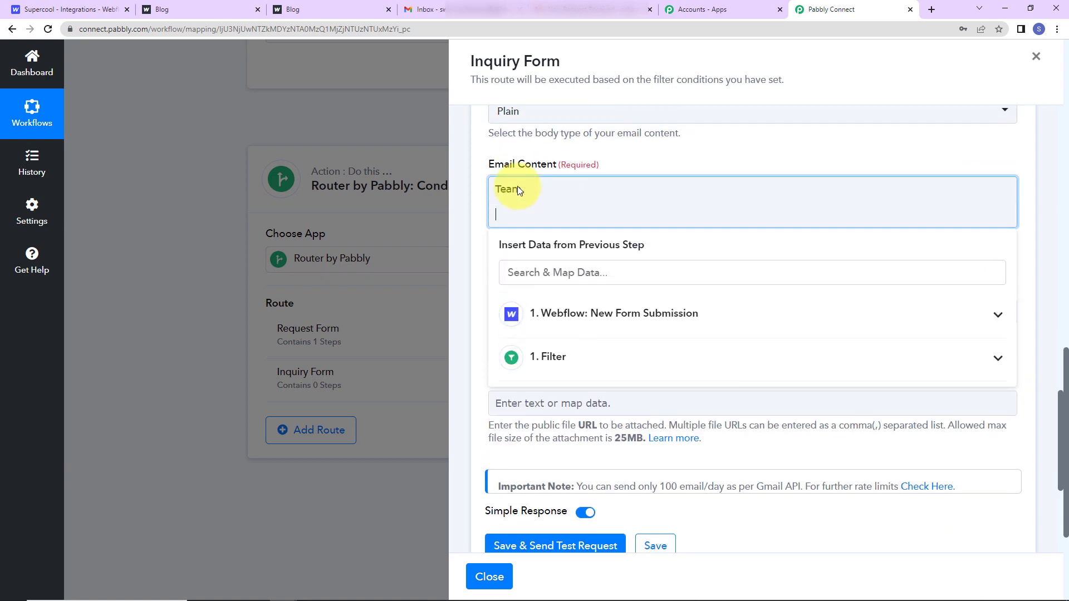
text(We have re)
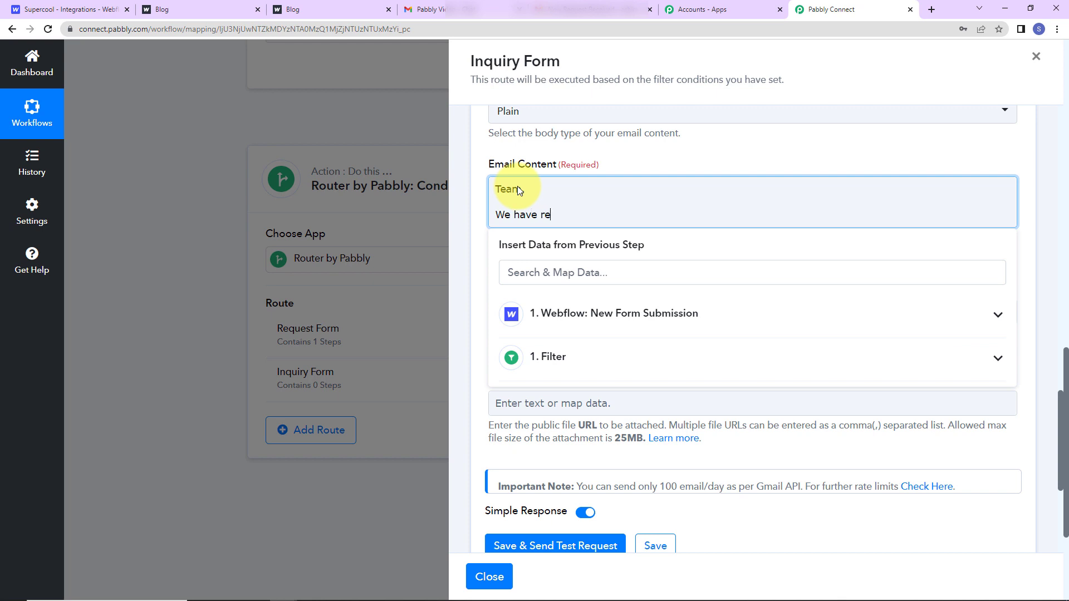
text(ceived a new)
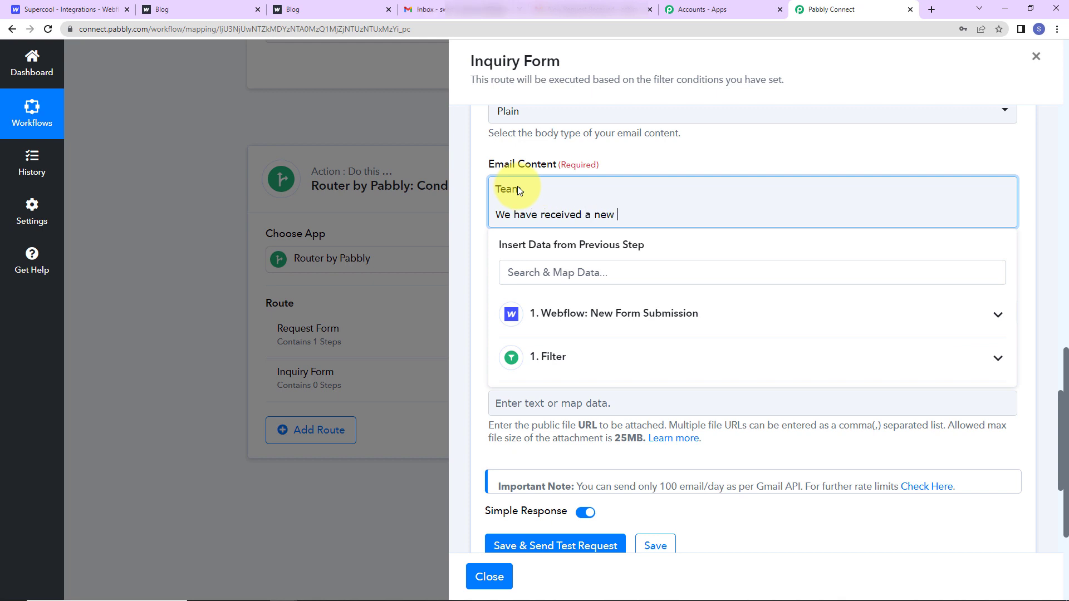
text( inquiry)
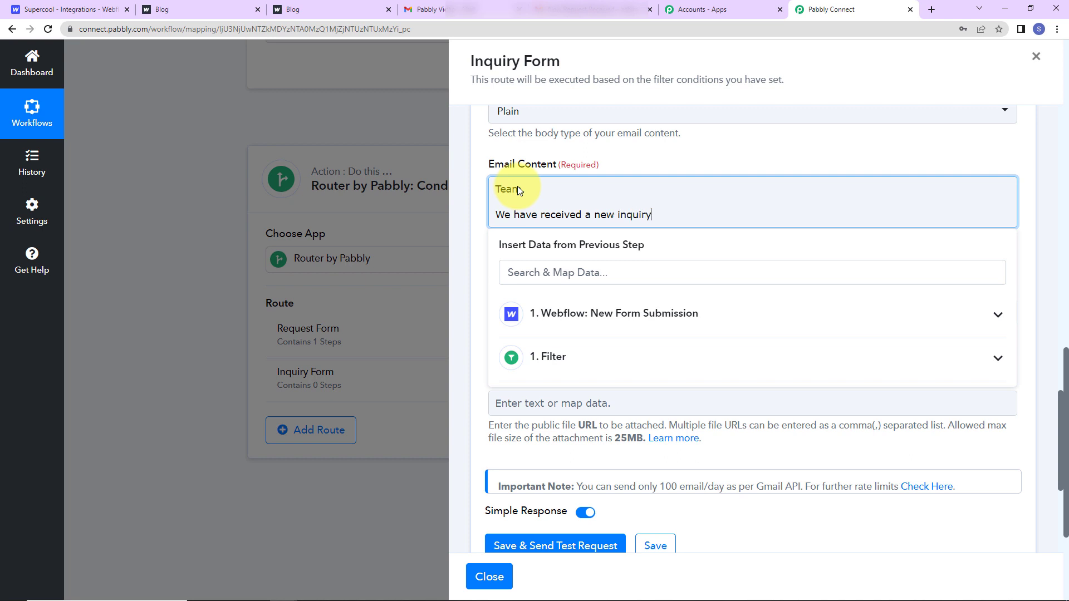
text(.)
key(Return)
text(Detail)
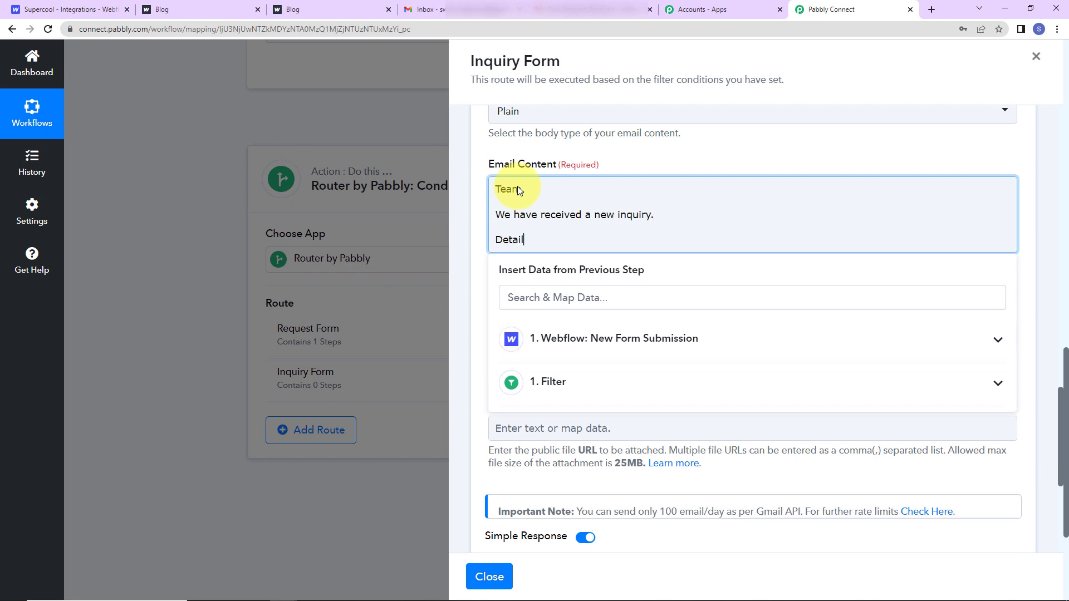
text(s:)
key(Return)
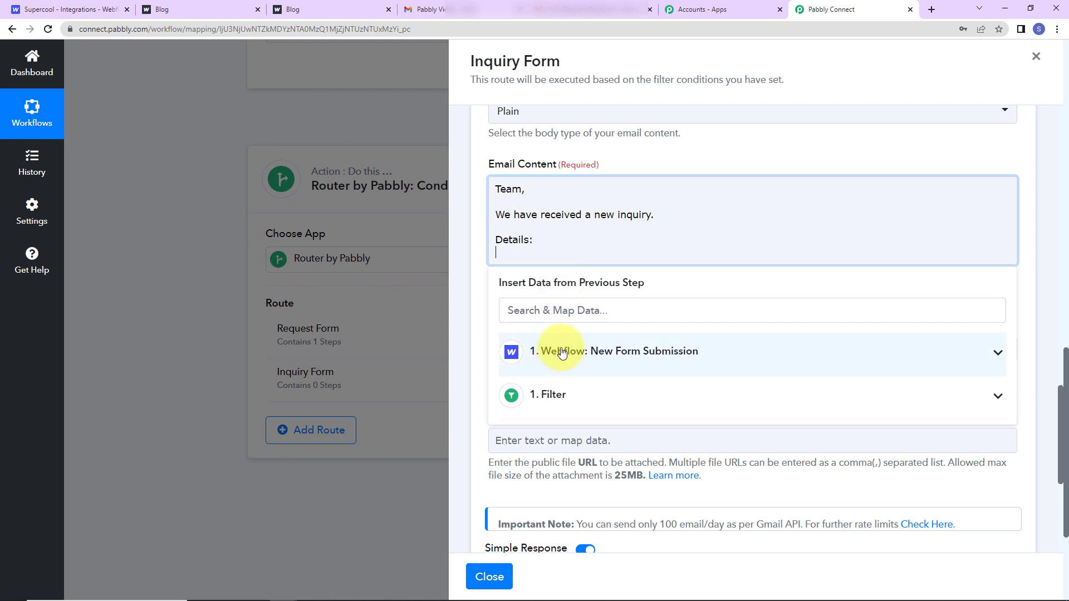
text(Name:)
Add Name, Email Address and Inquiry Details lines mapped to Data Name 2, Data Email 2 and Data Request.
click(584, 352)
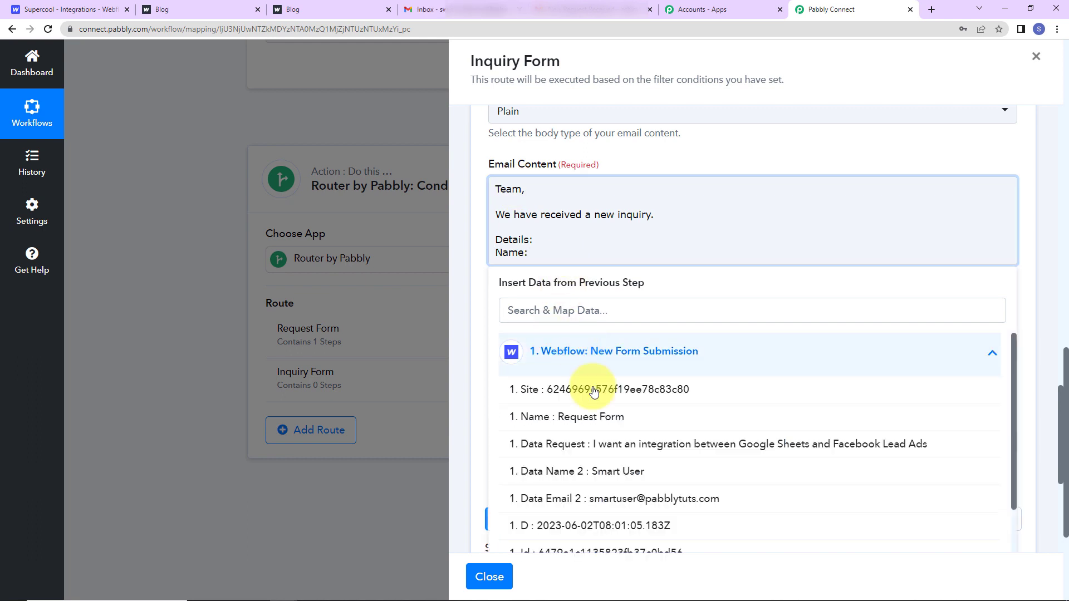
click(614, 480)
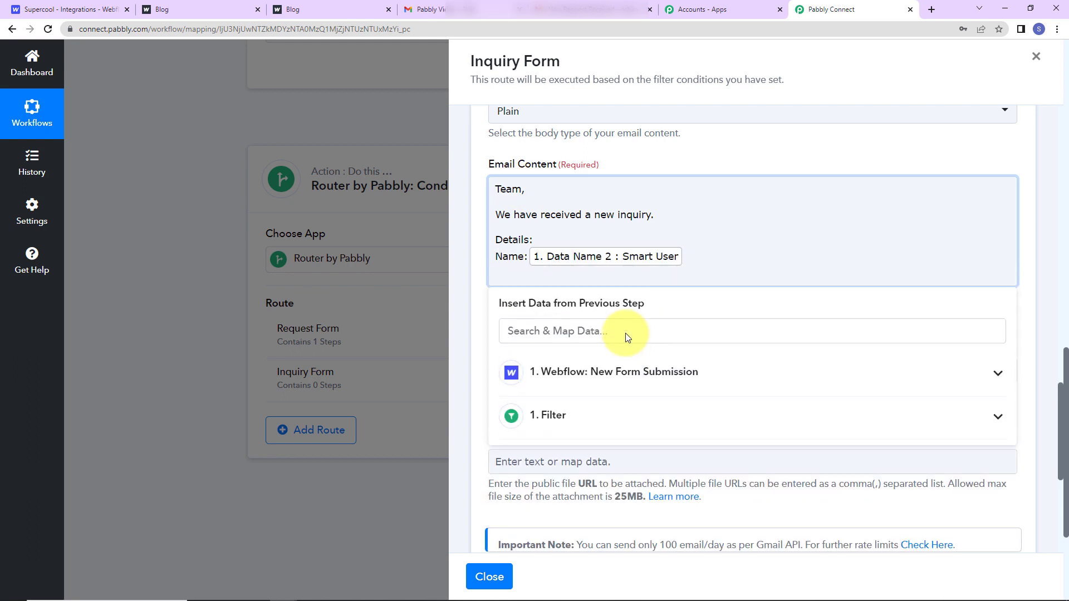
text(EmailAddr)
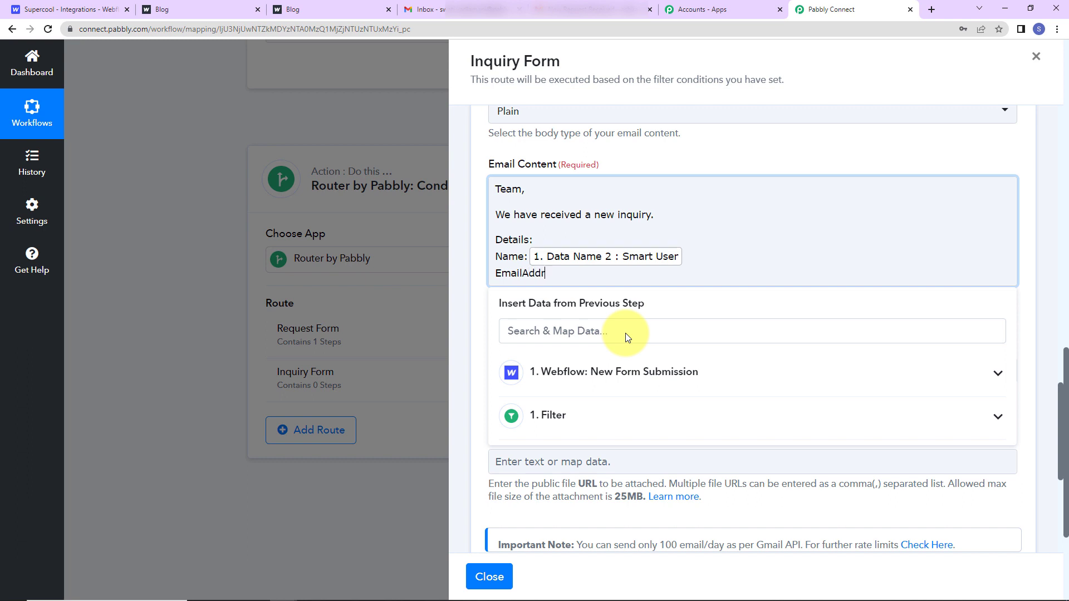
text(ess:)
click(625, 368)
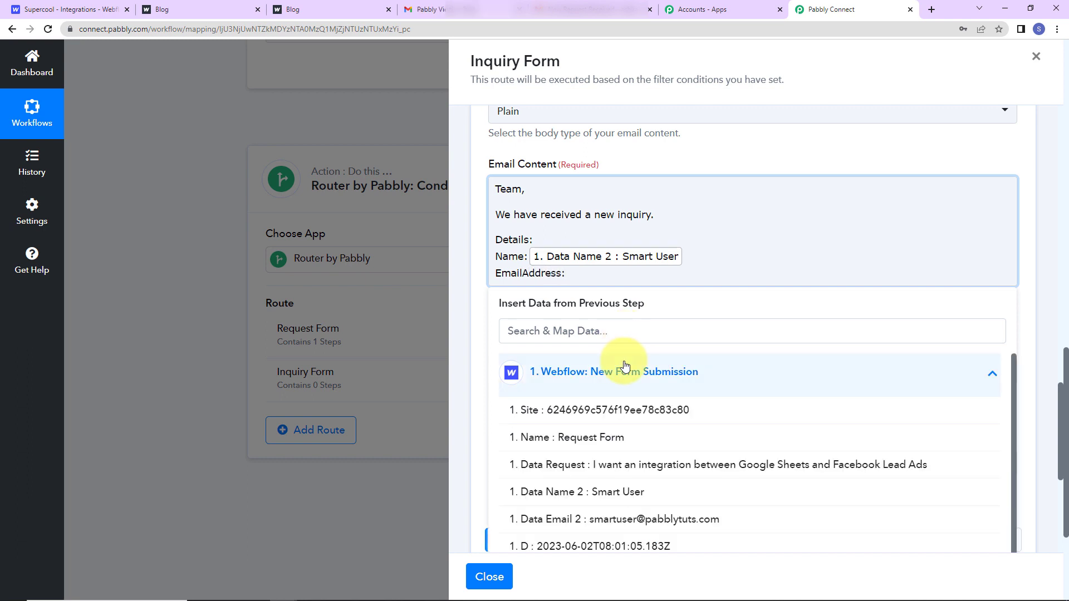
click(619, 526)
key(Return)
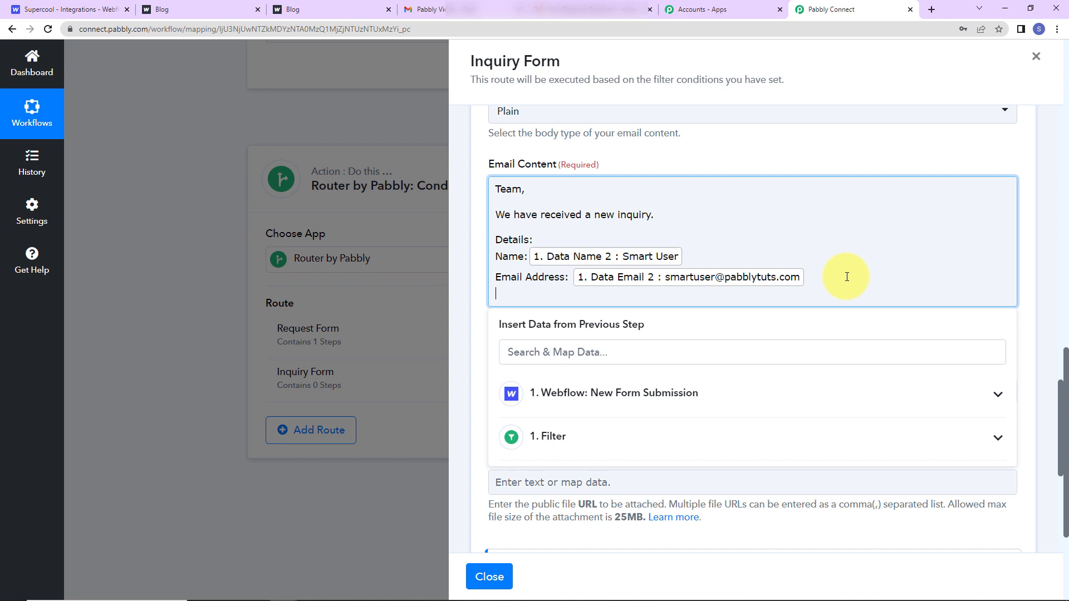
text(Inquiry Details:)
click(640, 394)
click(570, 550)
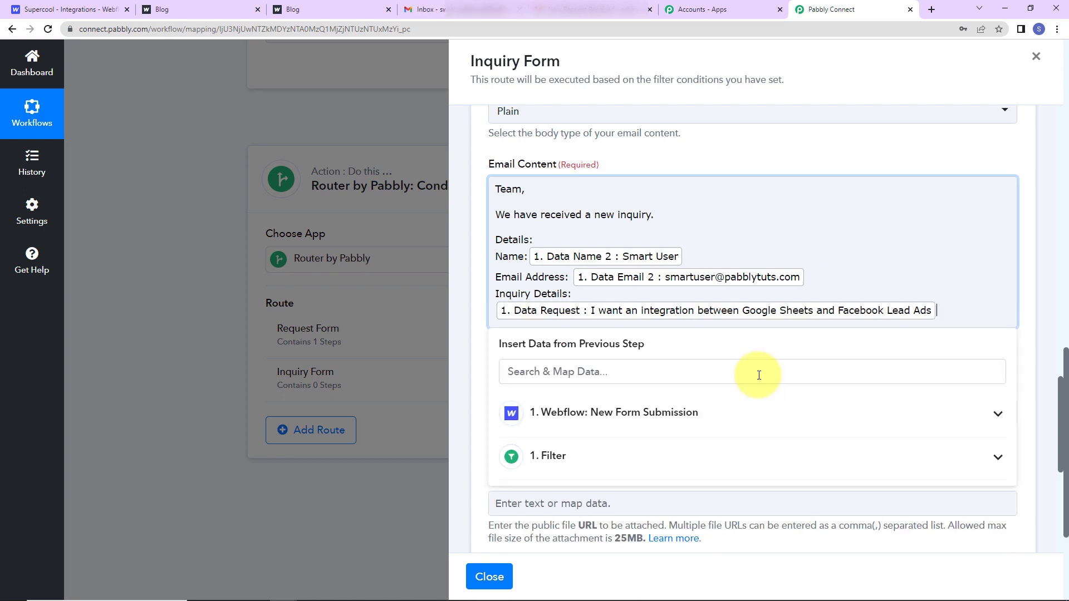
key(Return)
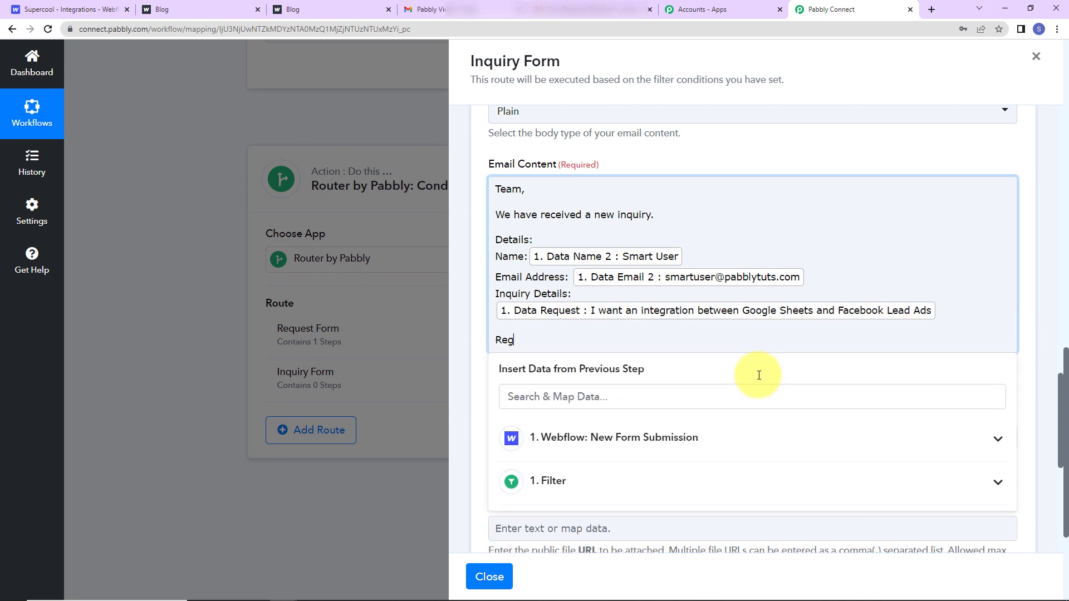
click(481, 346)
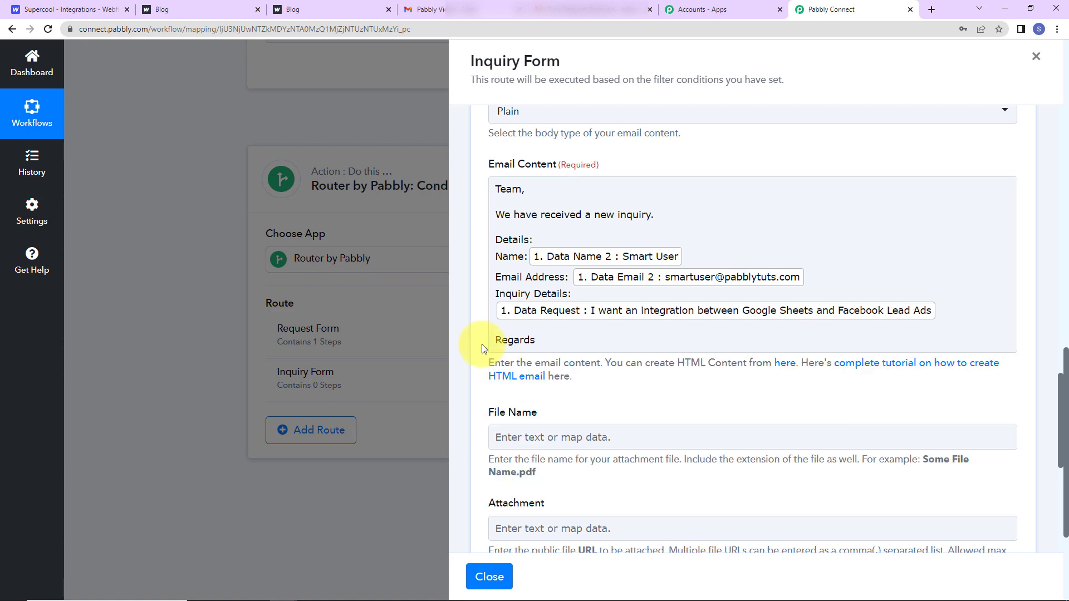
scroll(485, 390, down, 2)
Save and test-send the Inquiry Form email step, then close the route panel.
scroll(485, 391, down, 2)
click(521, 400)
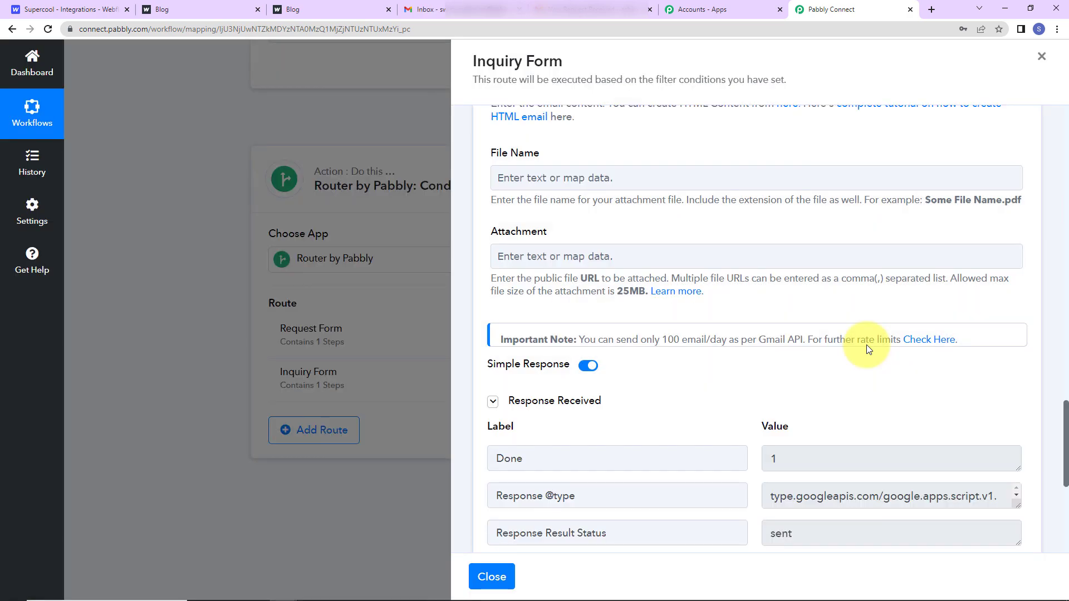
scroll(863, 390, down, 2)
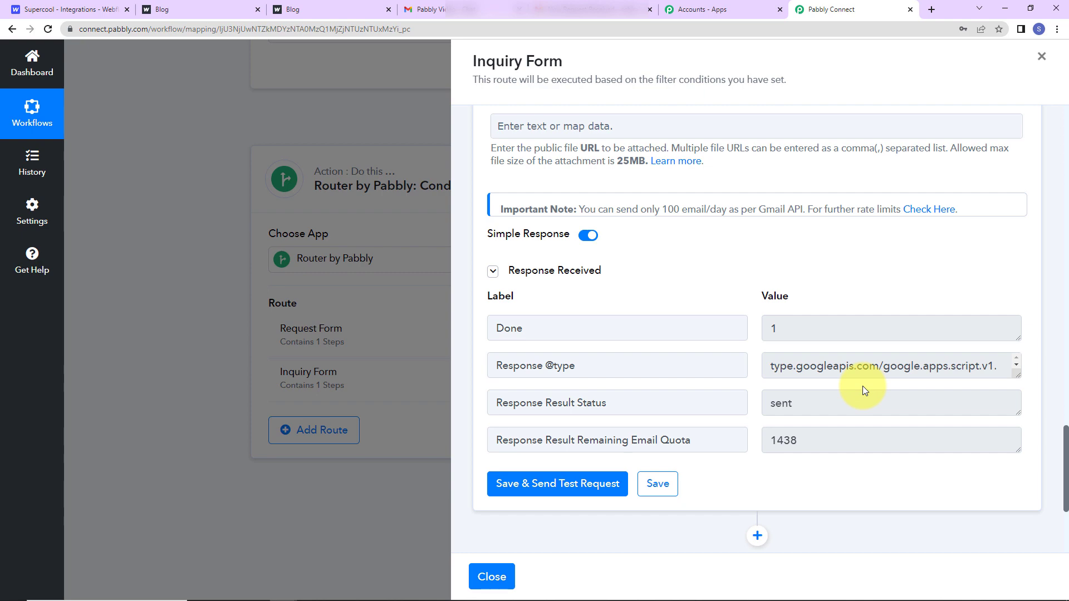
scroll(863, 386, up, 6)
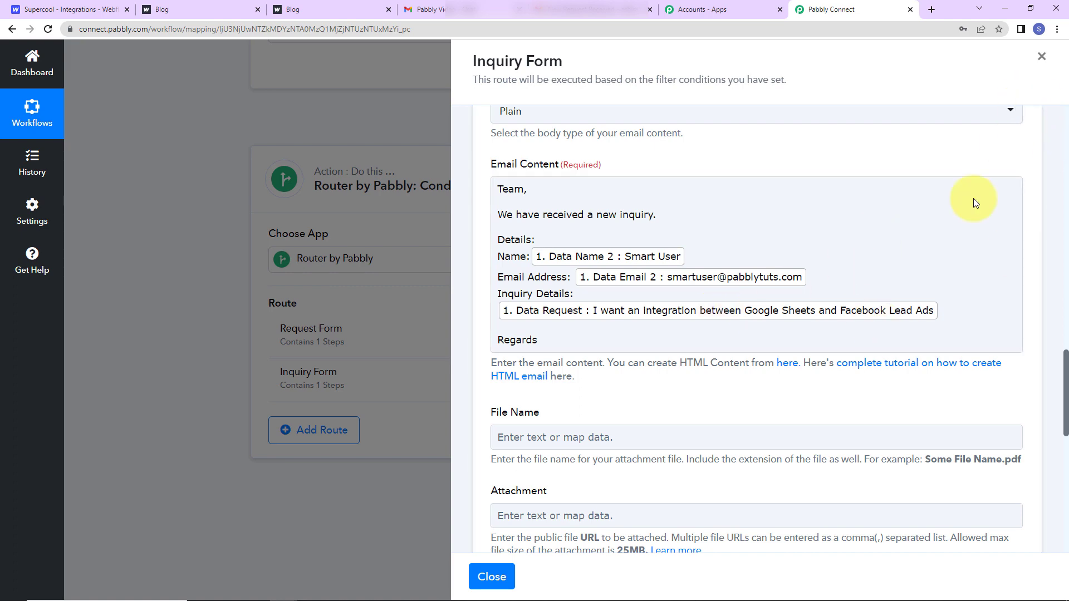
click(491, 577)
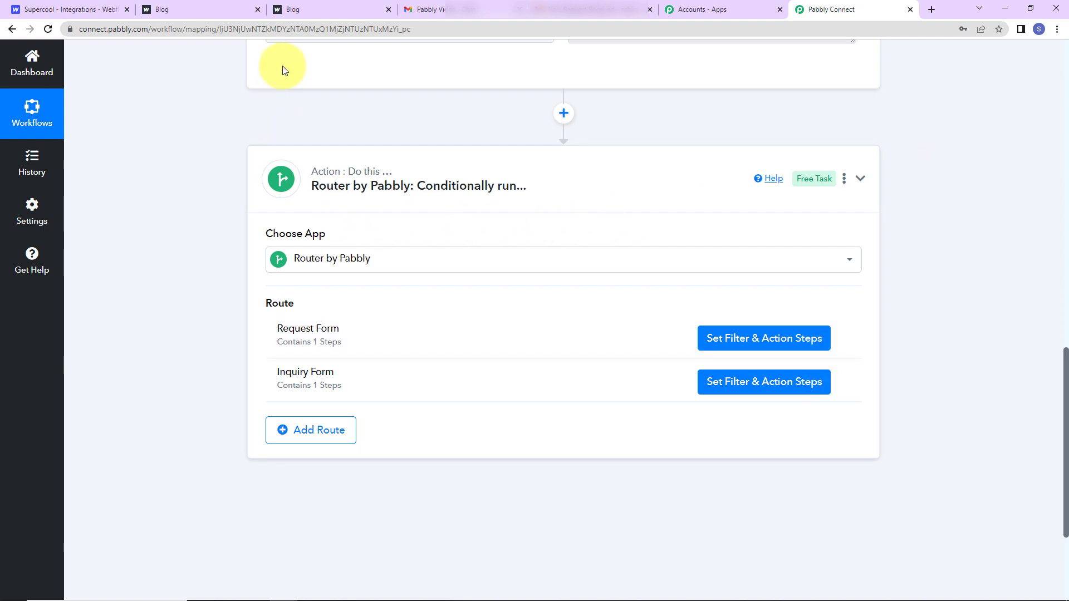
Submit the live Inquiry Form with a saved test name, email and 'Test Message'.
click(303, 8)
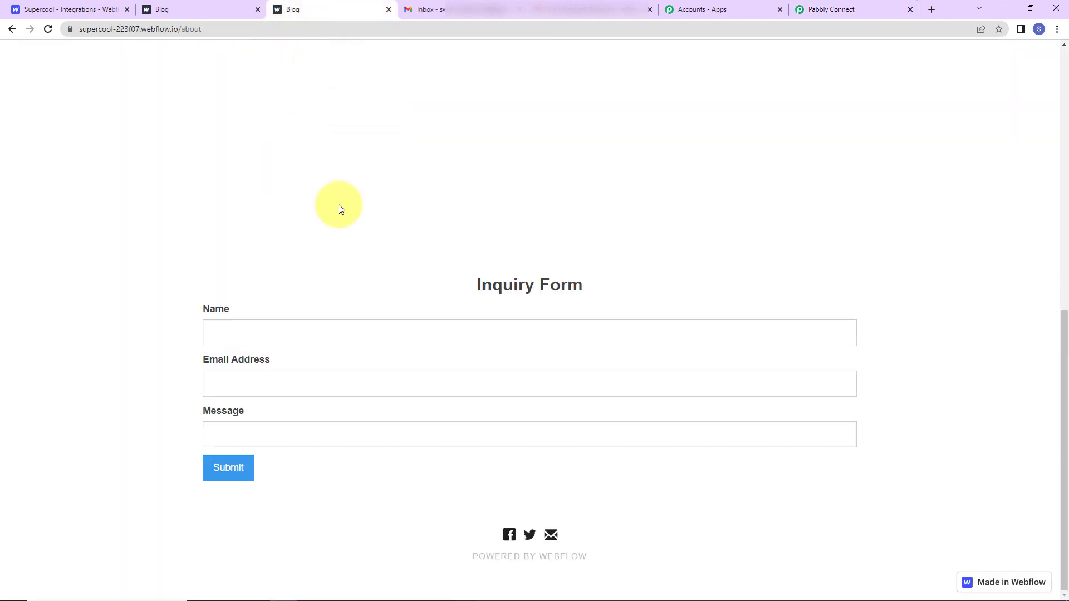
click(306, 329)
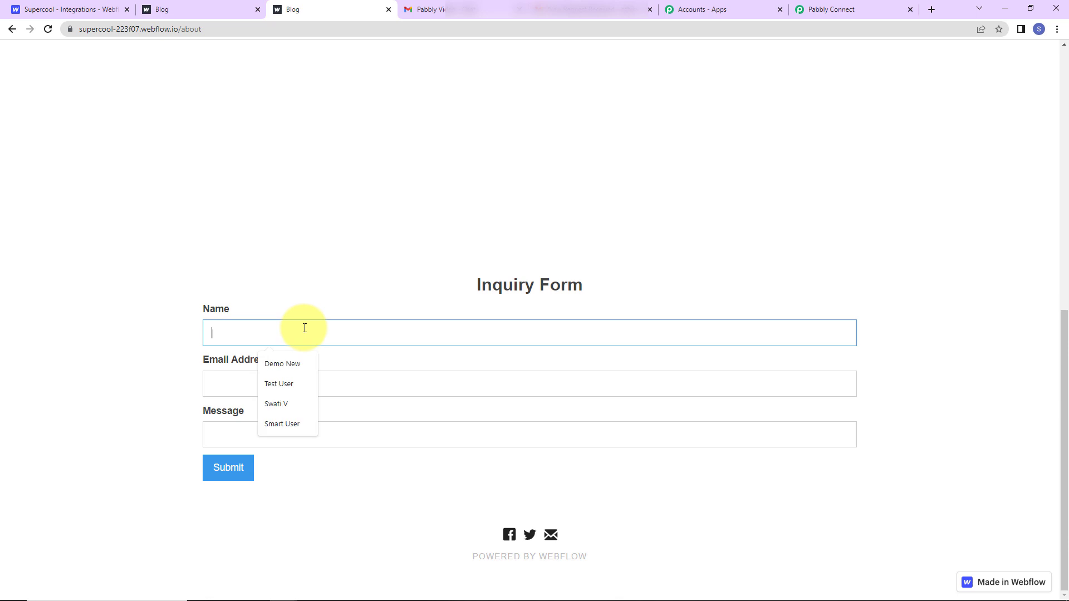
click(277, 388)
click(263, 387)
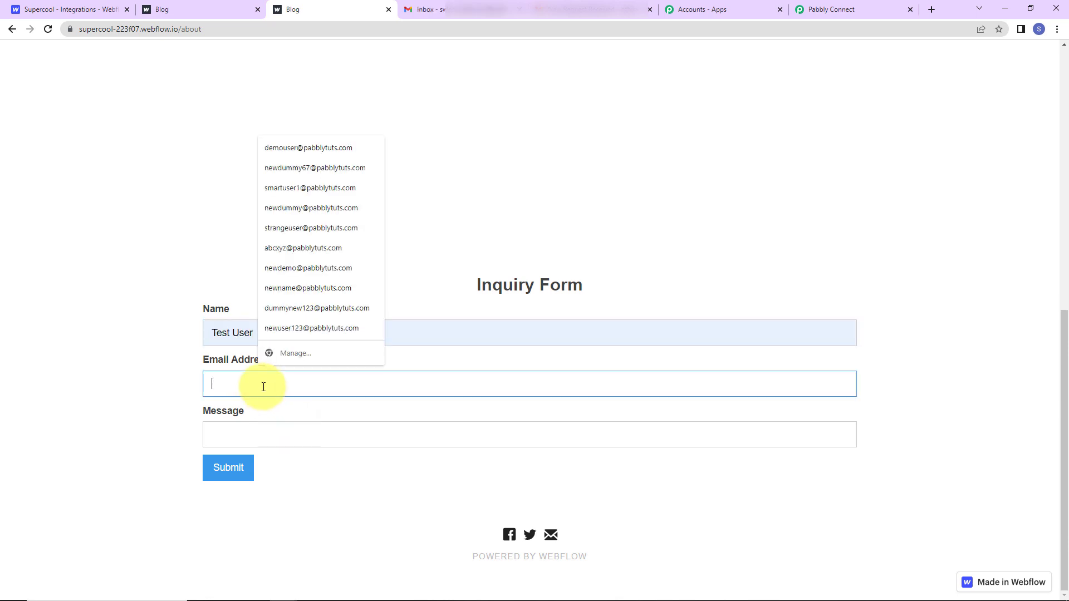
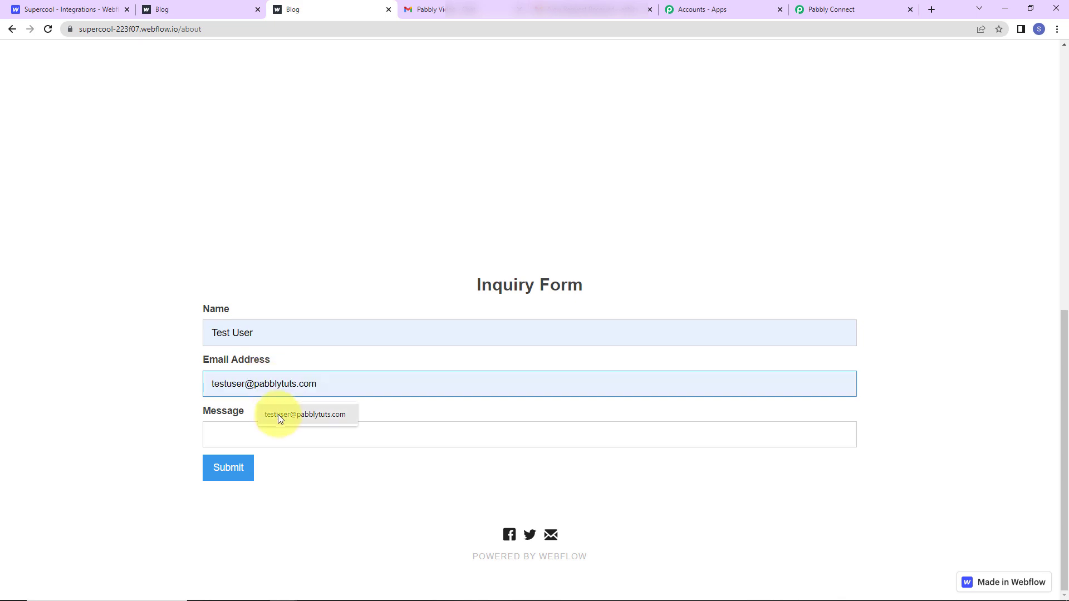
click(278, 415)
click(249, 447)
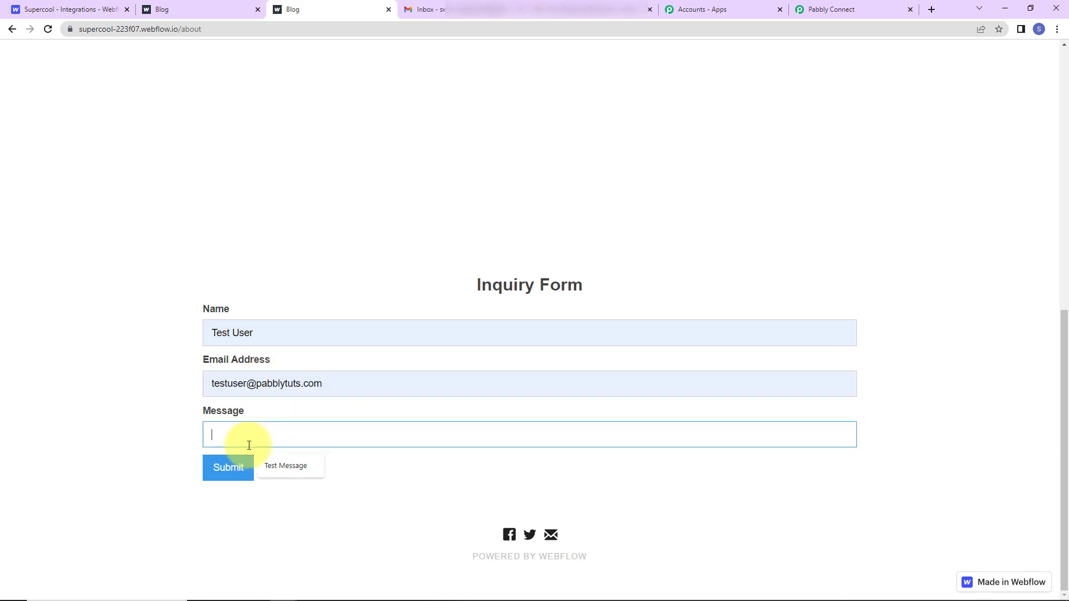
click(276, 468)
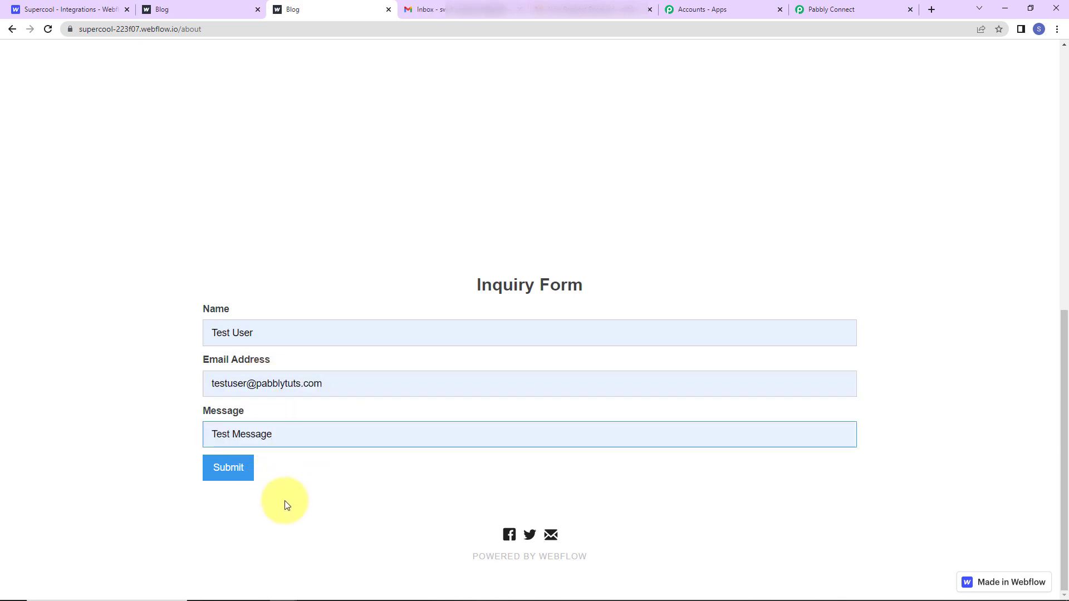
click(238, 473)
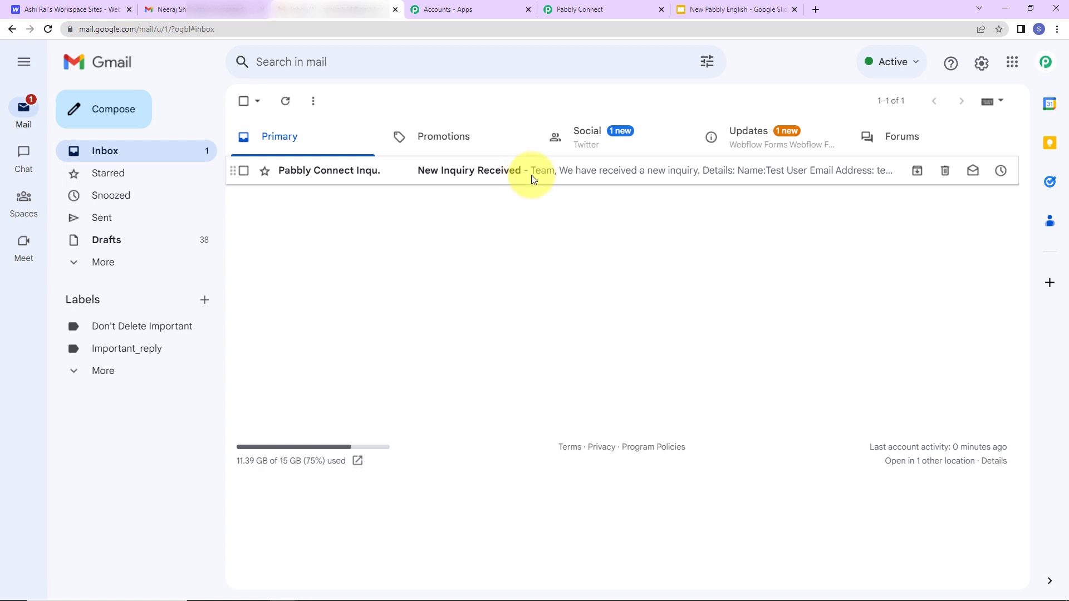
Read the New Inquiry Received email in Gmail and return to the Pabbly workflow.
click(531, 175)
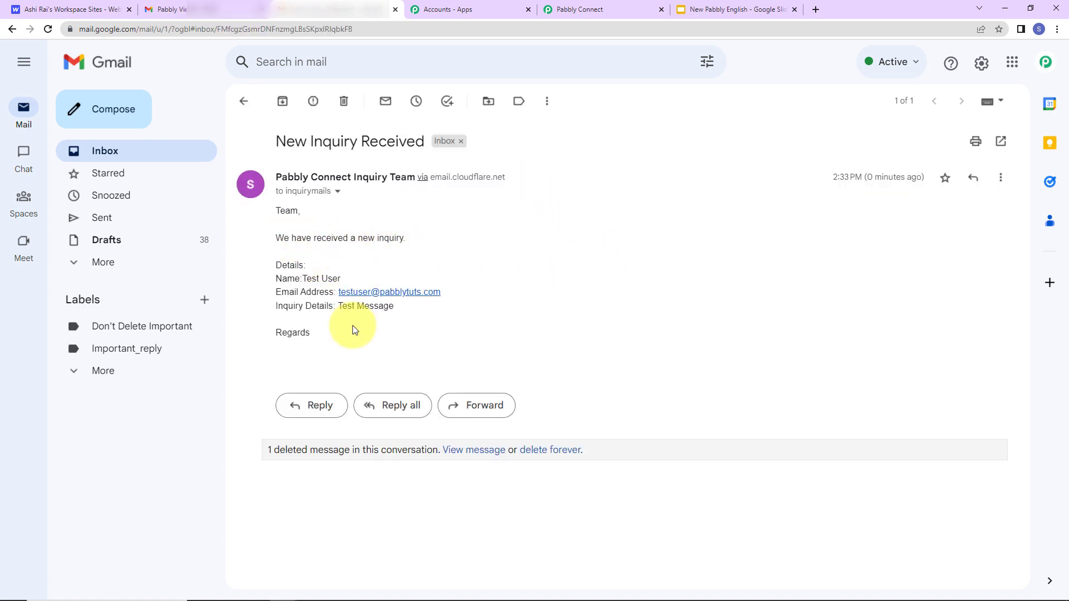
click(600, 11)
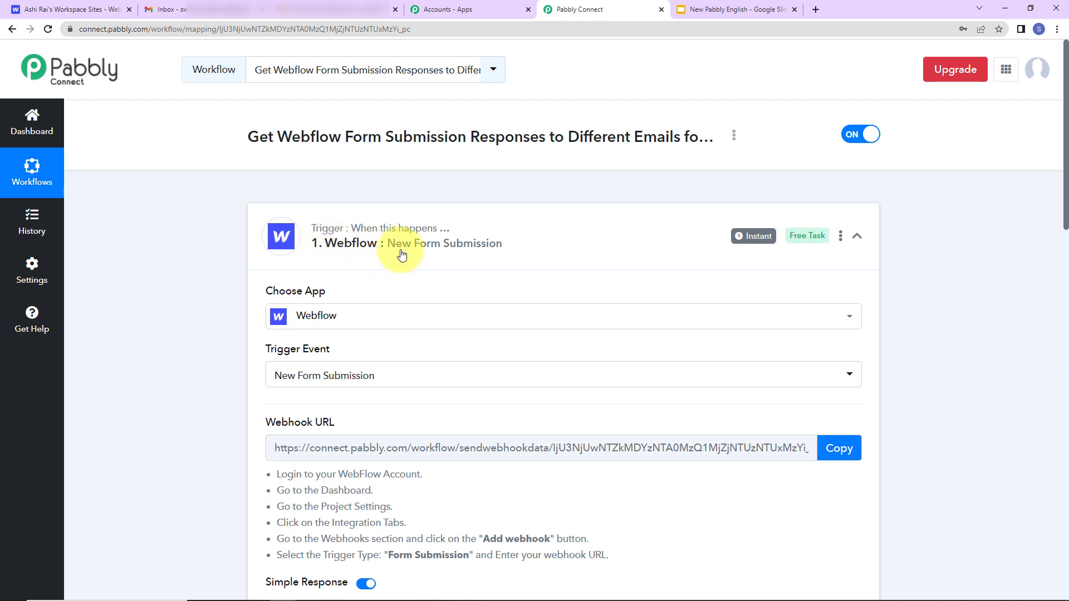
click(844, 231)
scroll(341, 269, down, 2)
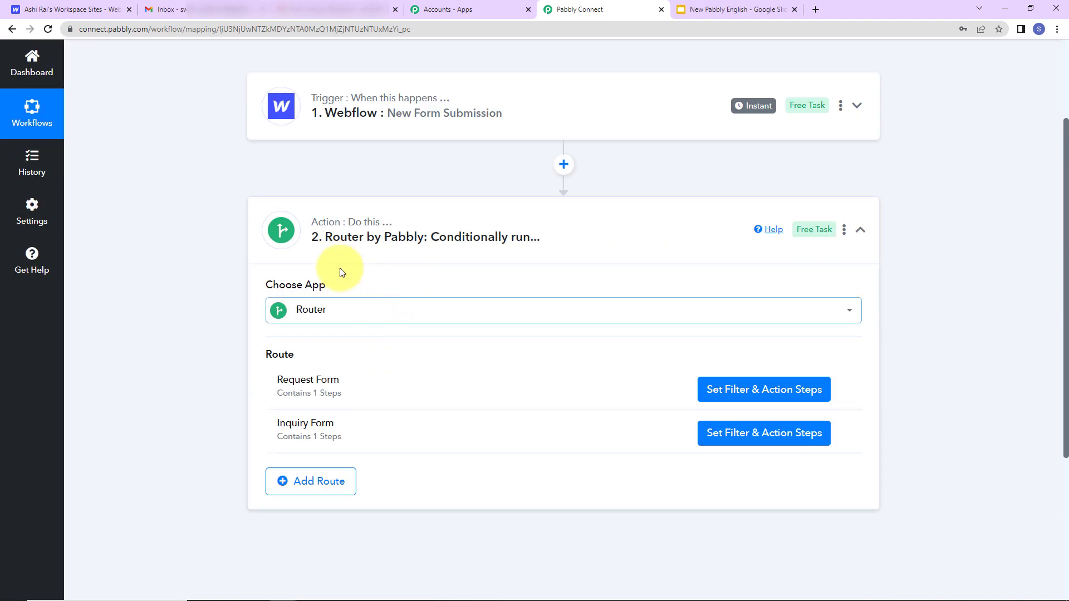